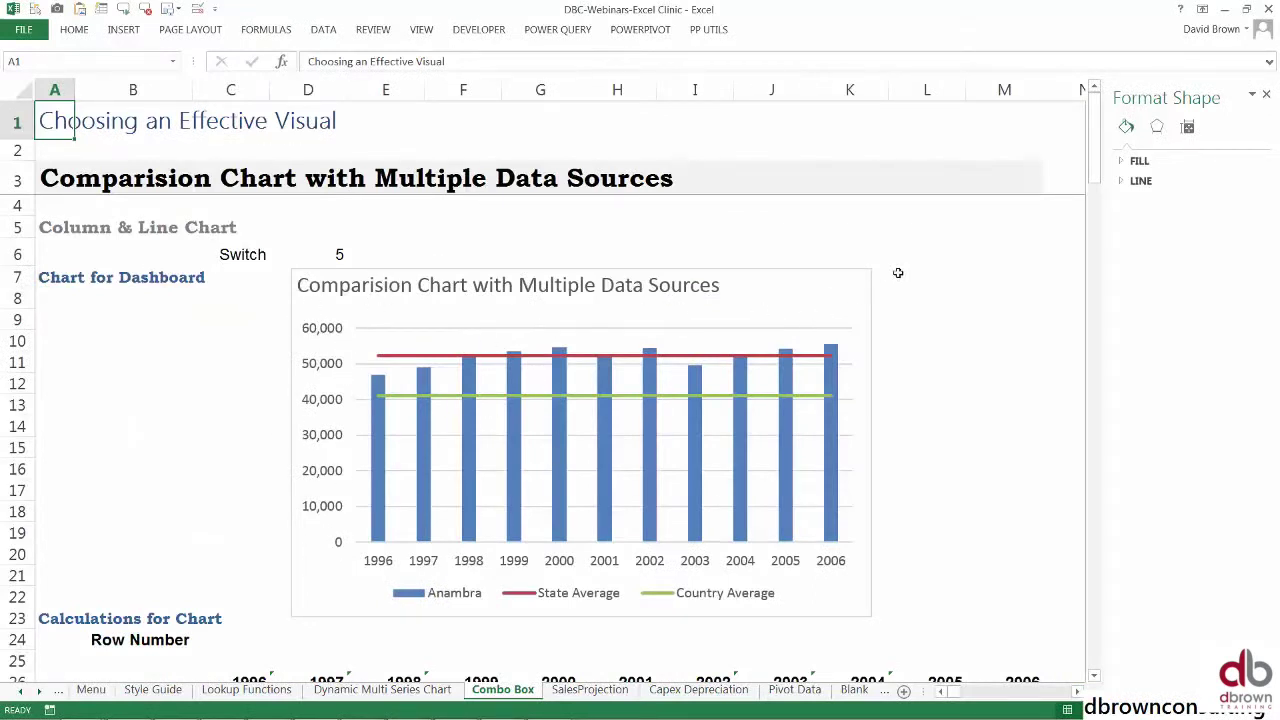
Select K5 and pick Combo Box (Form Control) from the Developer tab's Insert gallery
left_click(810, 224)
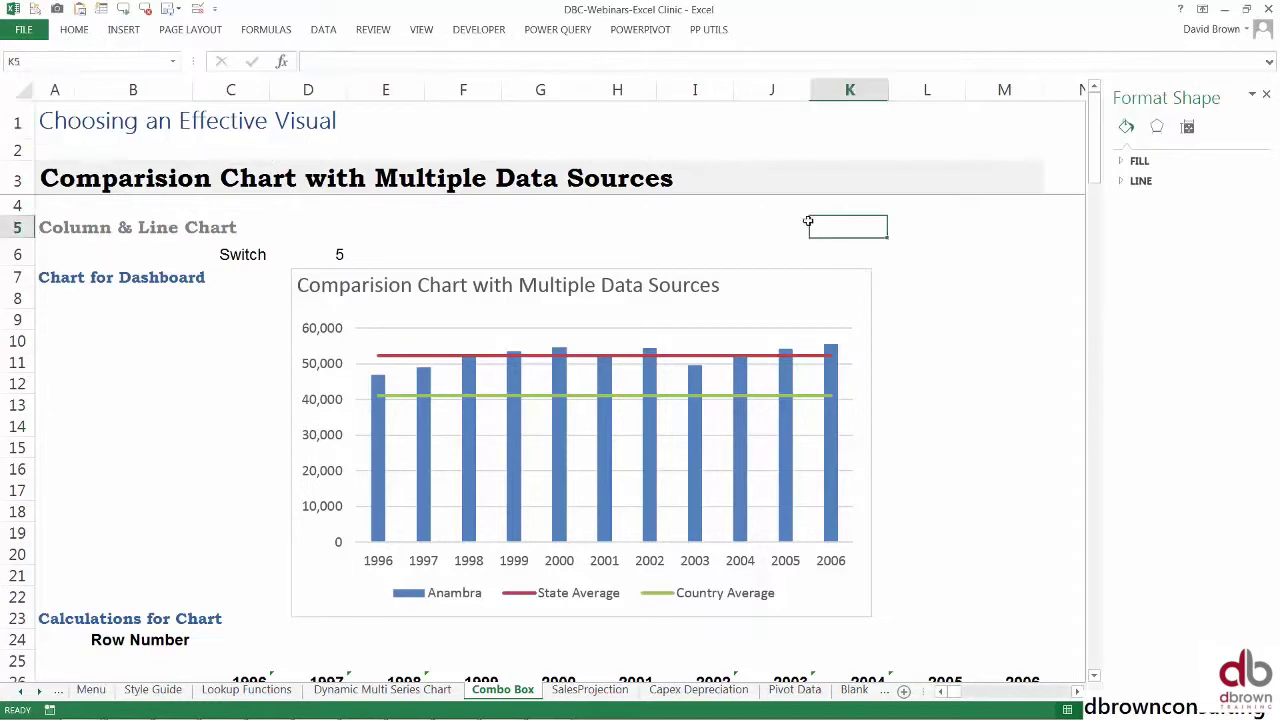
left_click(472, 32)
double_click(382, 80)
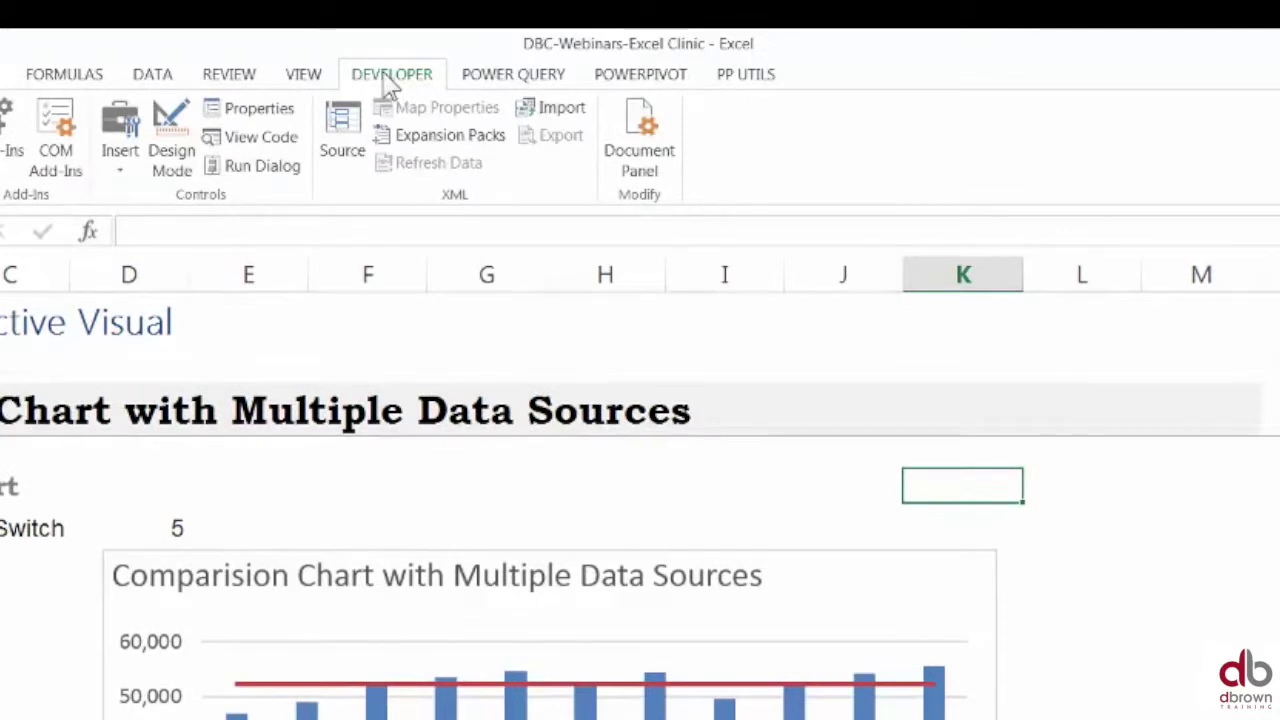
double_click(388, 82)
left_click(386, 84)
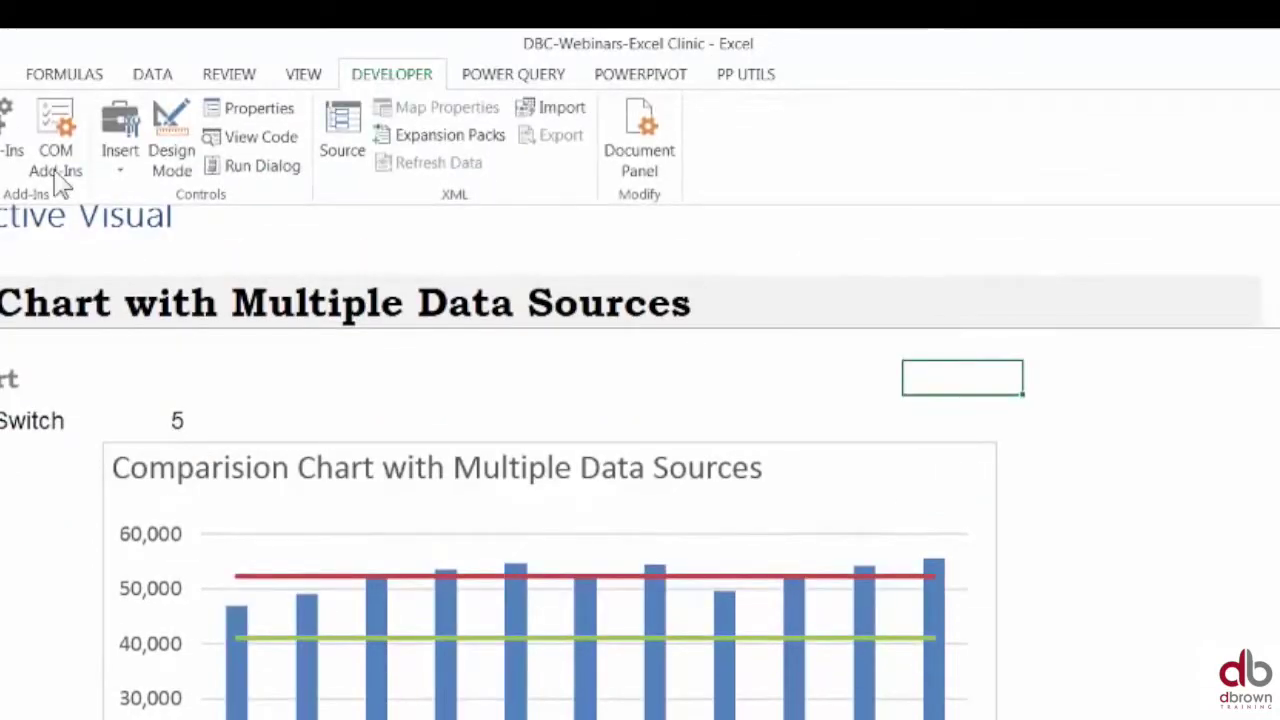
left_click(110, 165)
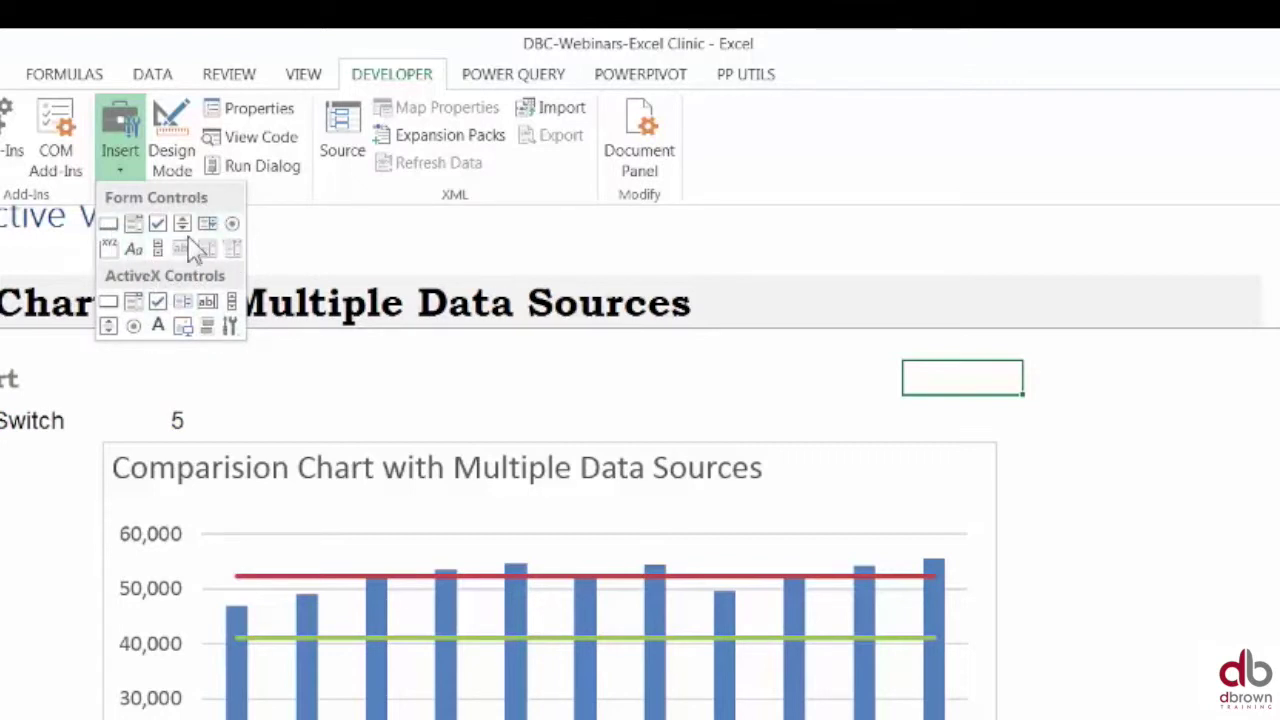
left_click(134, 225)
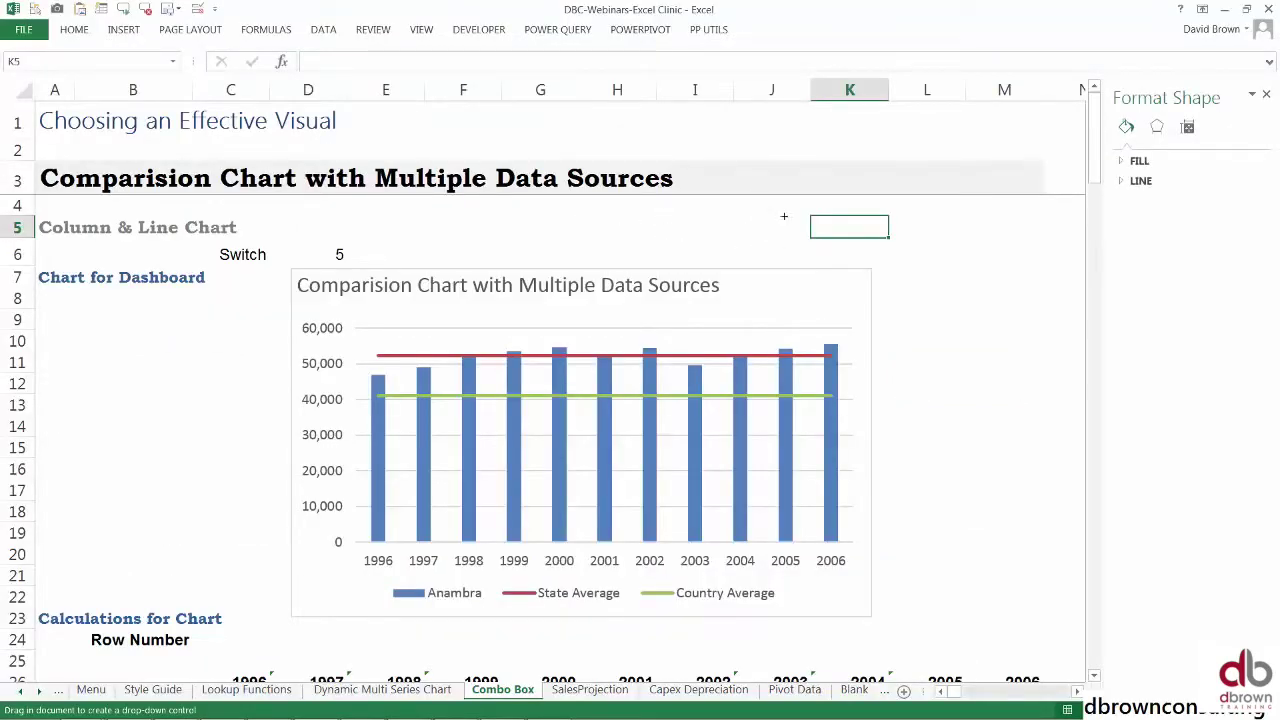
Draw the empty combo box across K5–L5 above the chart, then deselect it and select the chart
left_click_drag(784, 216, 952, 244)
left_click_drag(855, 236, 895, 229)
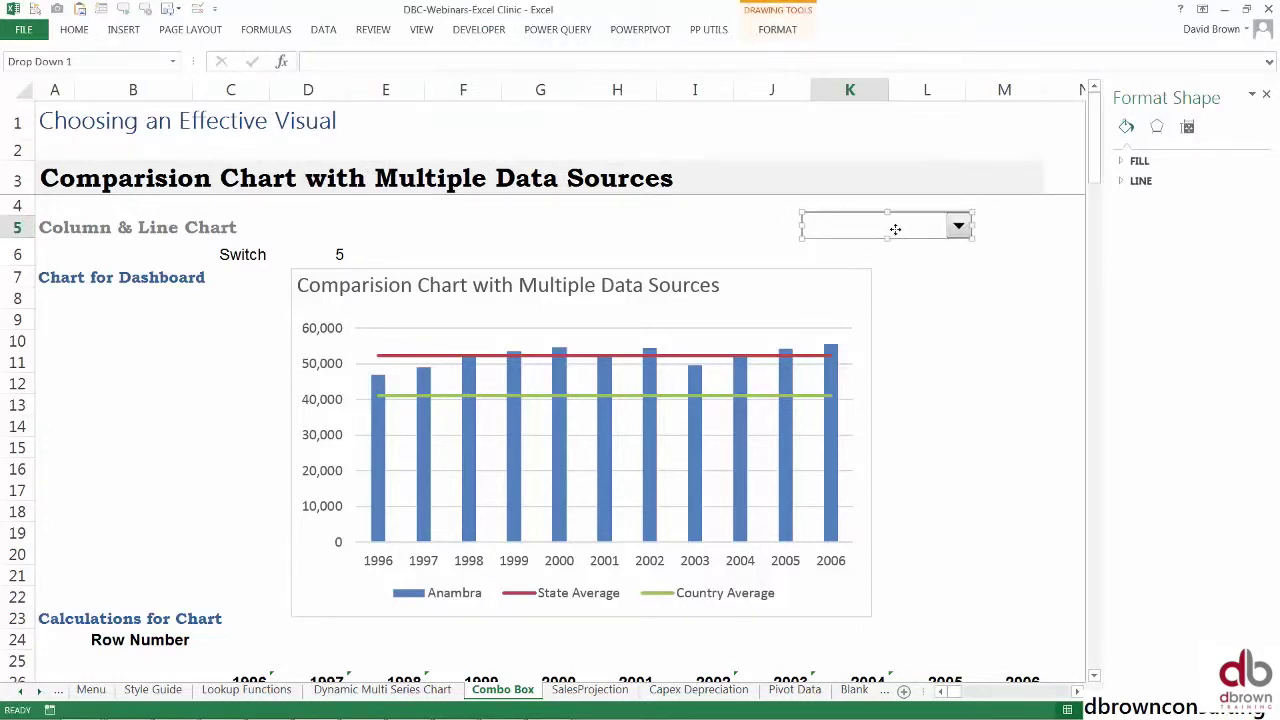
left_click(940, 287)
left_click(945, 304)
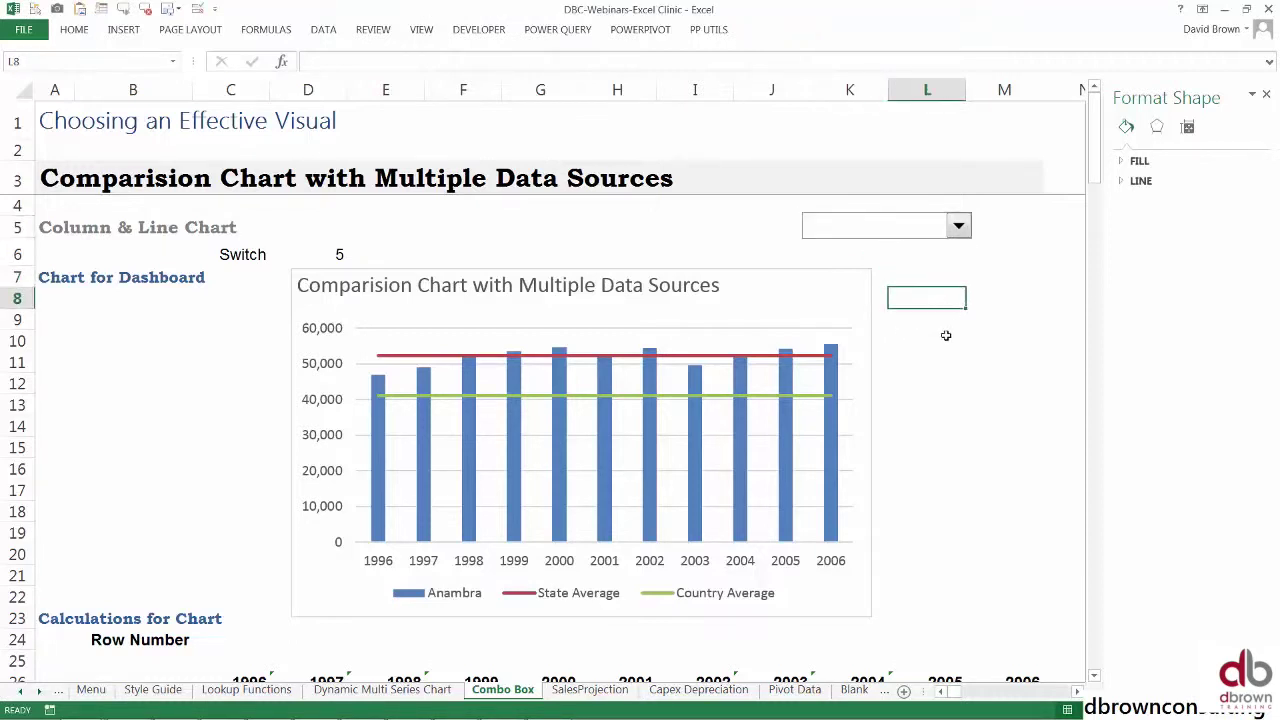
left_click(946, 334)
left_click(945, 299)
left_click(948, 324)
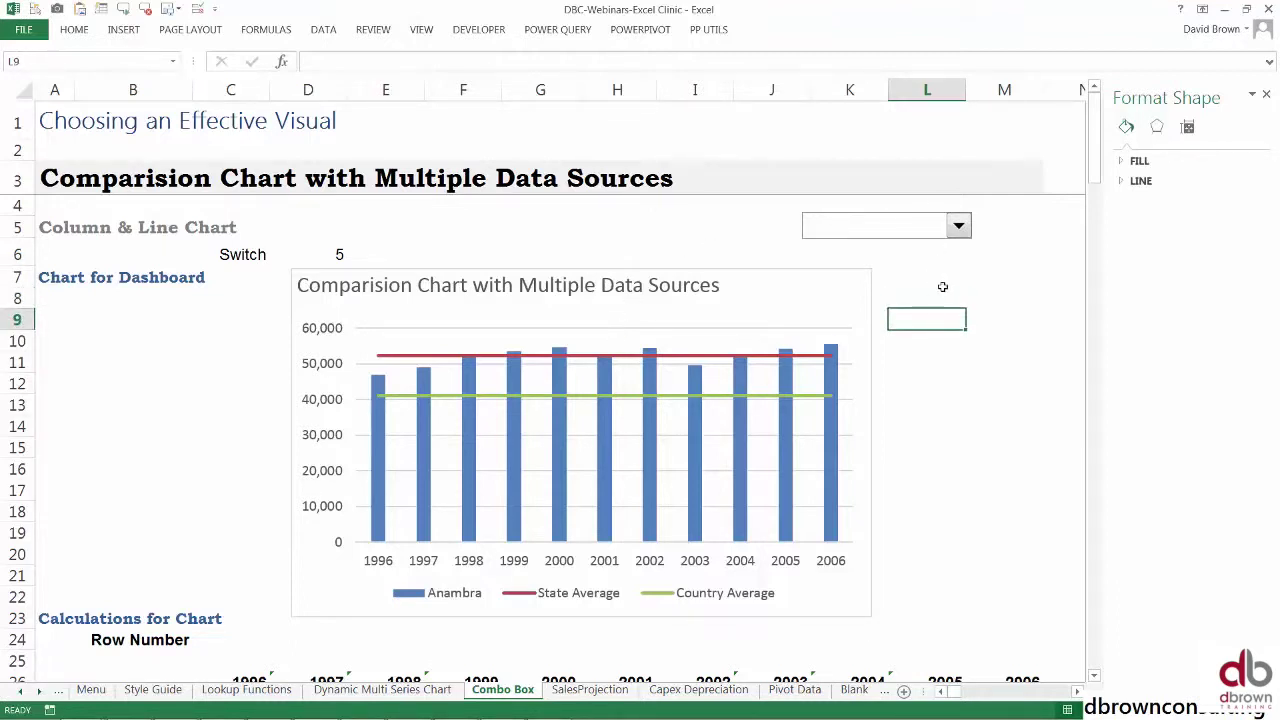
left_click(942, 290)
left_click(943, 282)
left_click(946, 300)
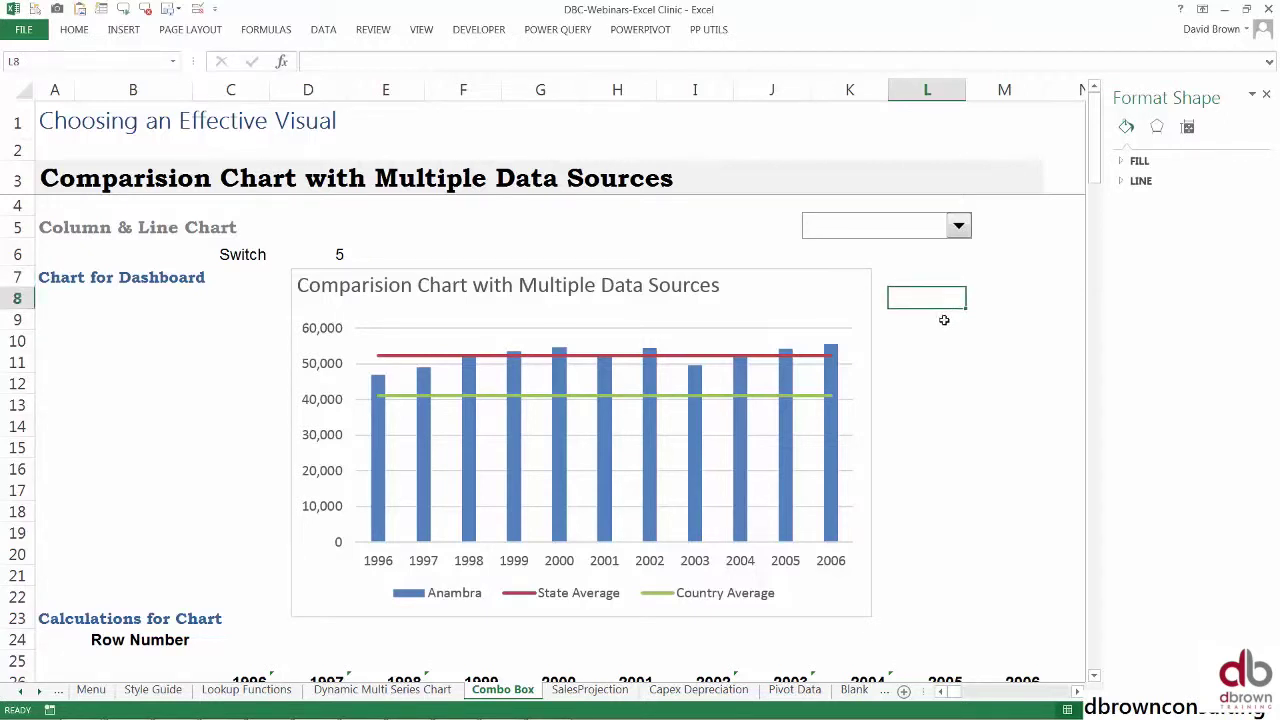
left_click(860, 292)
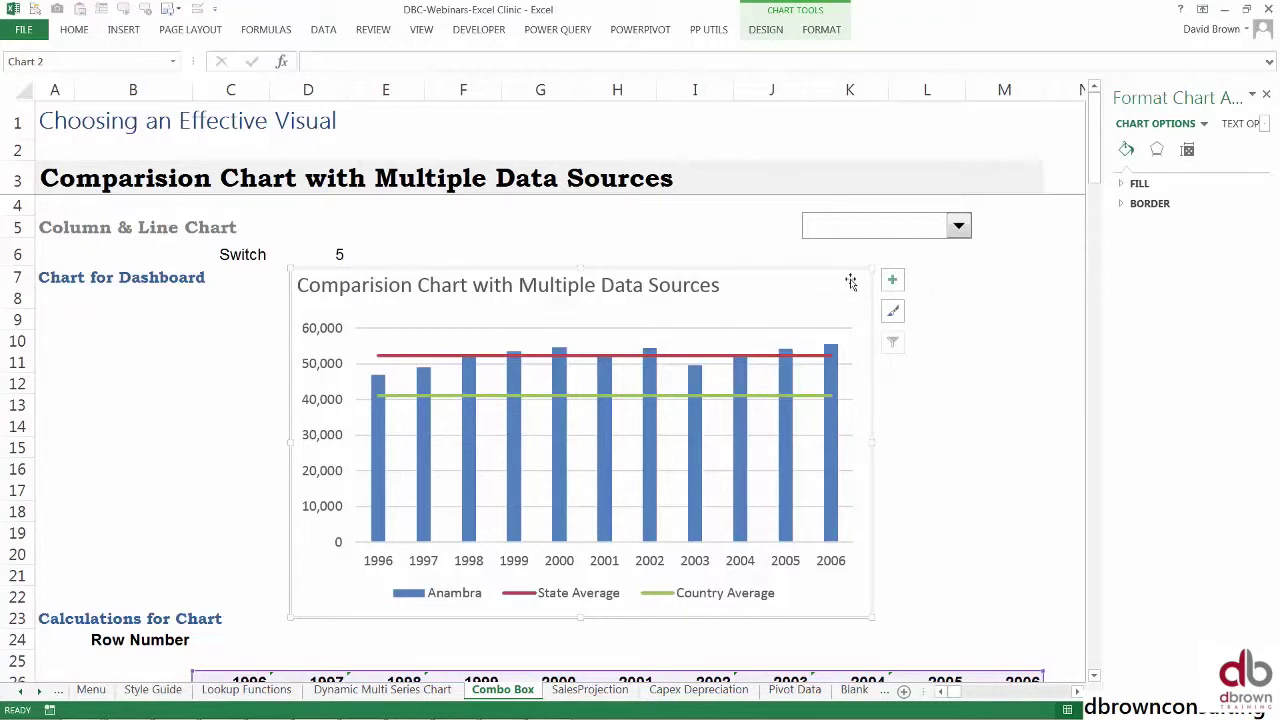
left_click(960, 295)
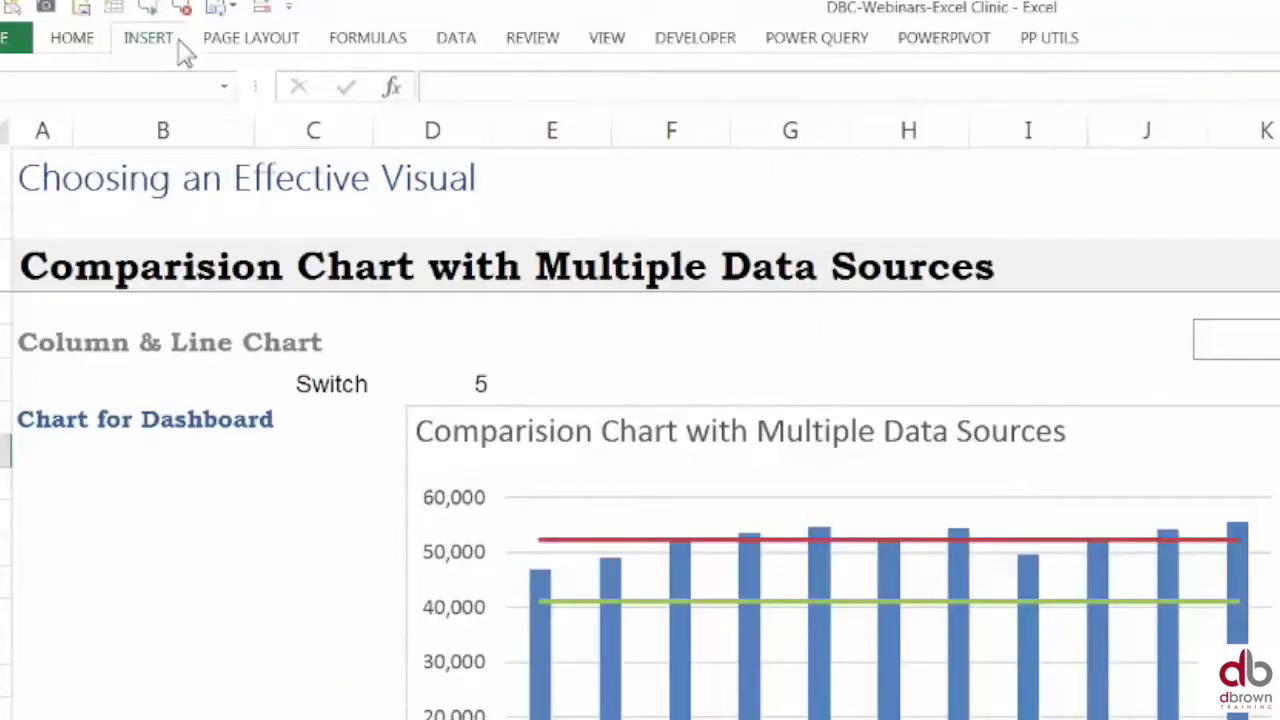
left_click(138, 31)
left_click(349, 100)
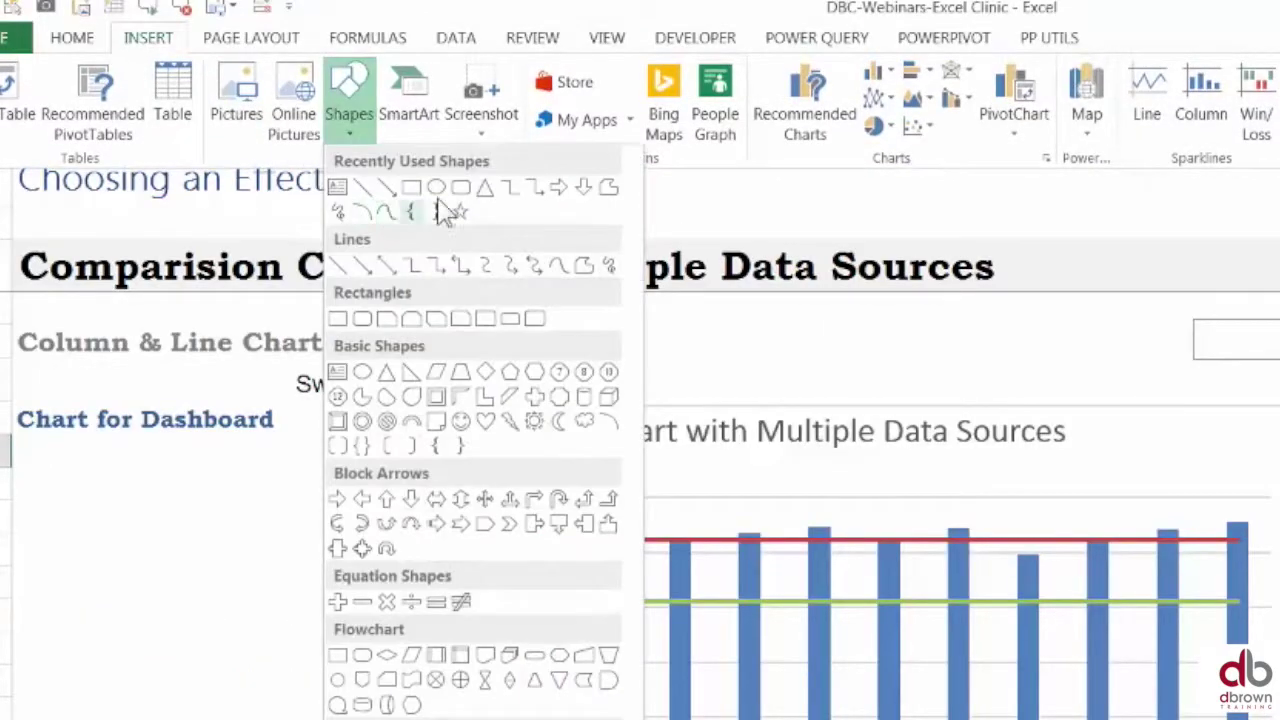
left_click(451, 203)
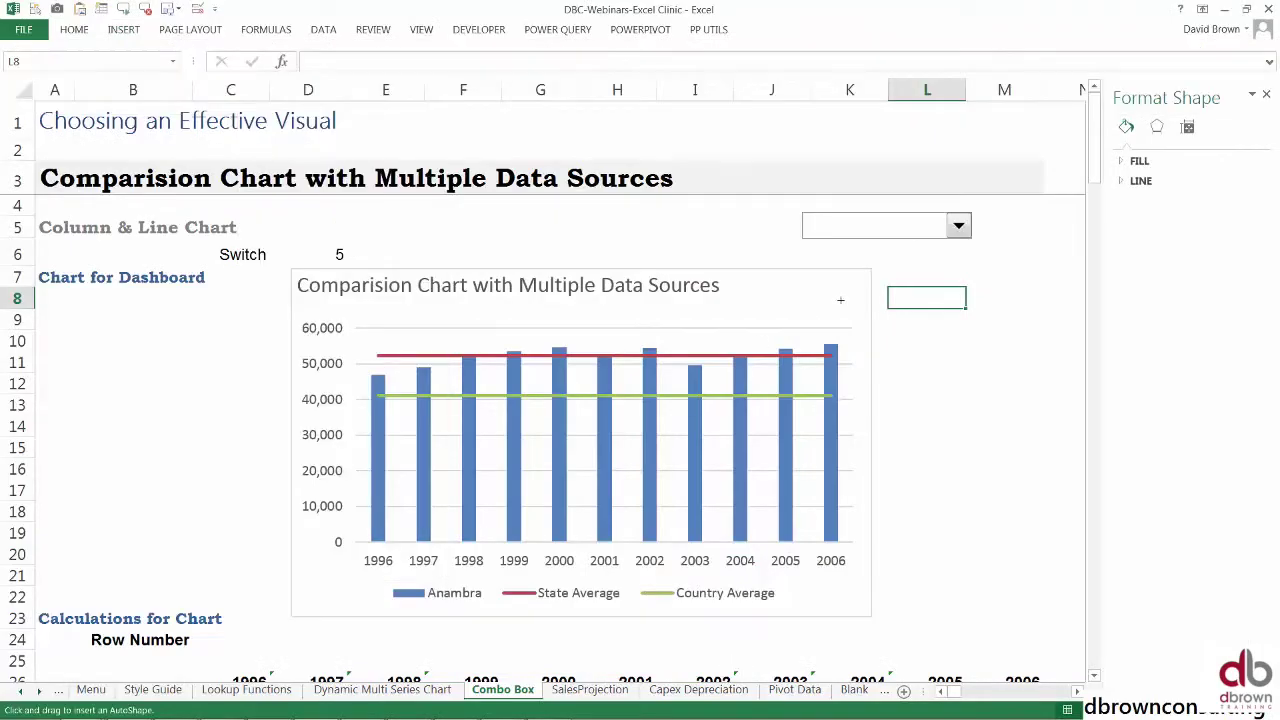
left_click_drag(850, 281, 1016, 414)
mouse_move(916, 350)
left_mouse_down()
mouse_move(976, 352)
mouse_move(909, 362)
mouse_move(894, 349)
mouse_move(908, 346)
left_mouse_up()
left_click(969, 447)
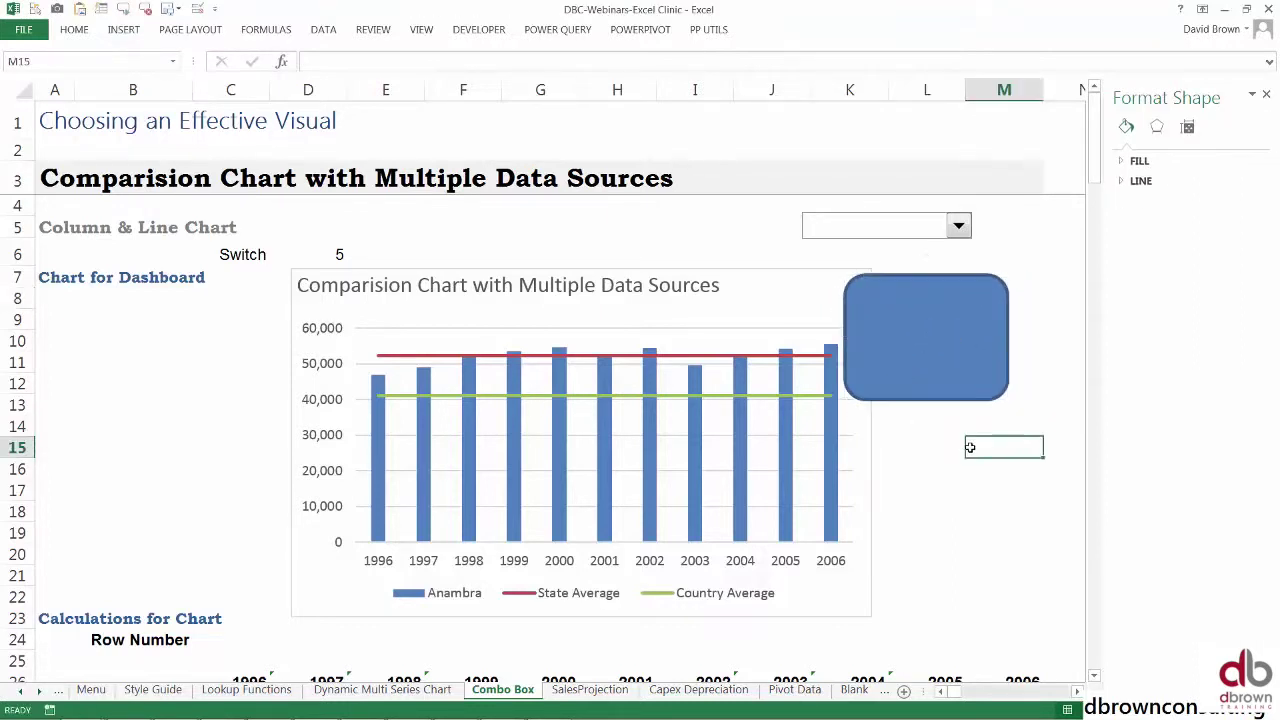
left_click(943, 343)
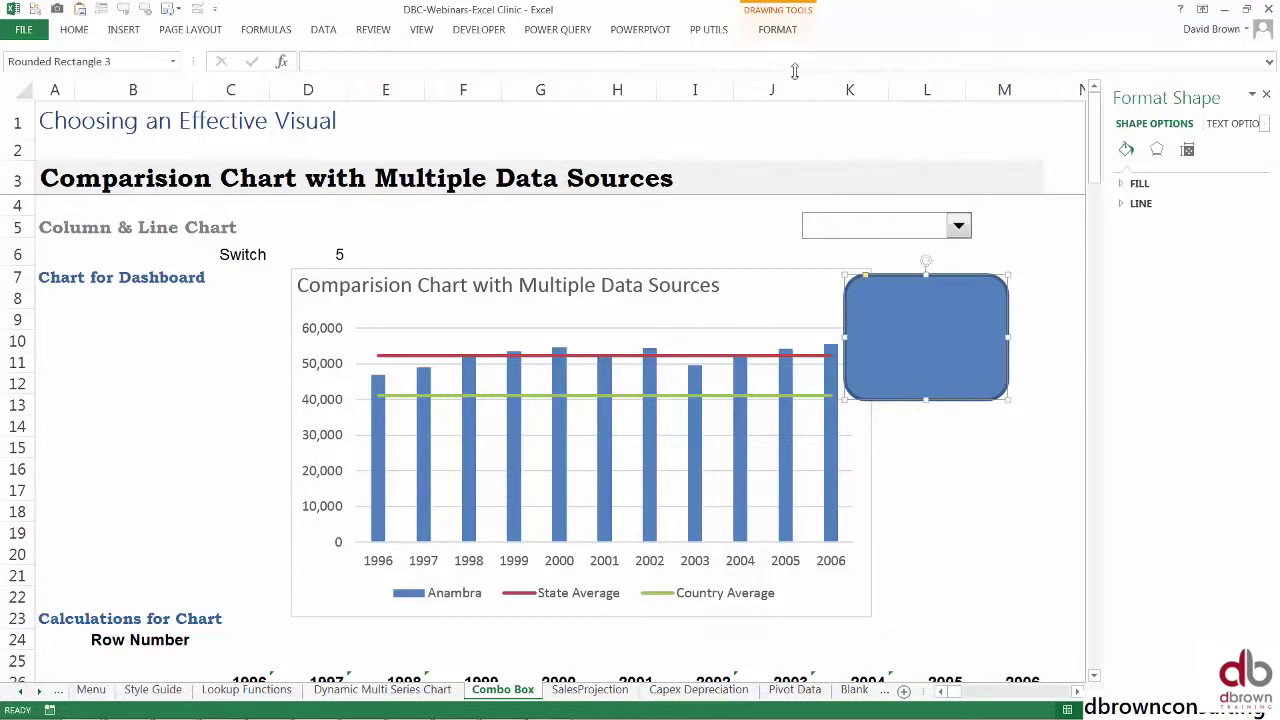
left_click(769, 282)
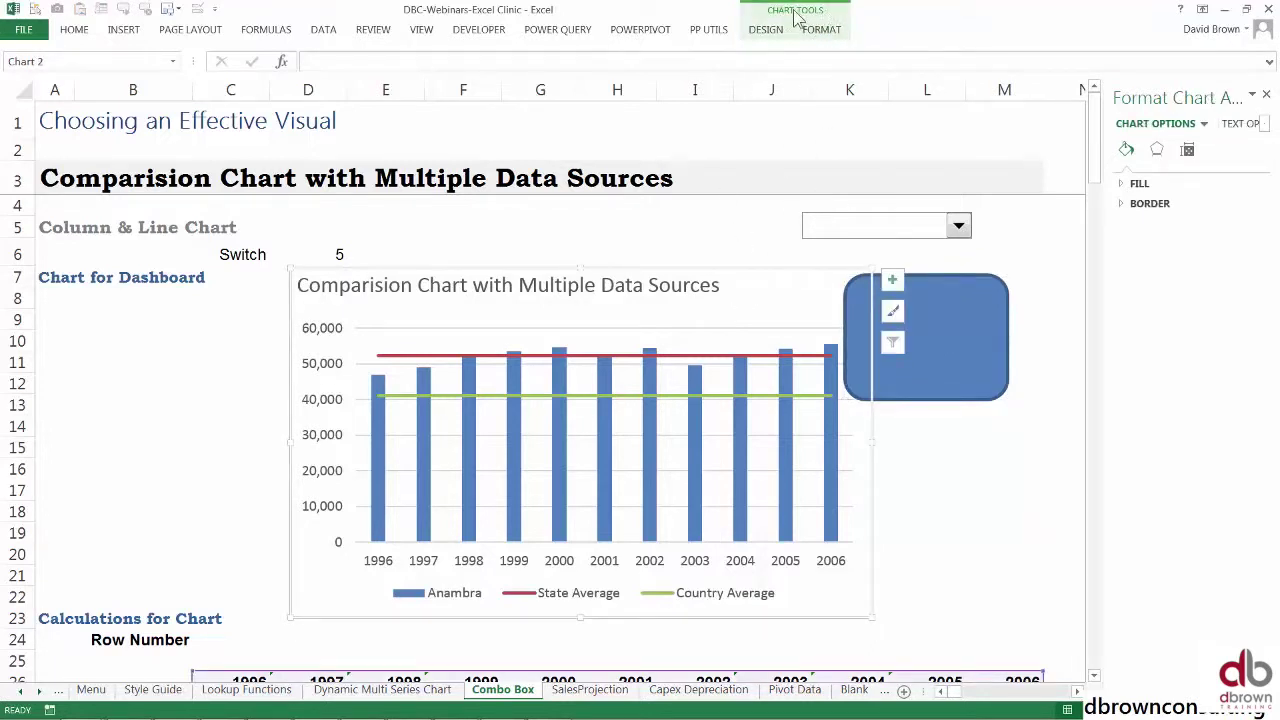
left_click(977, 310)
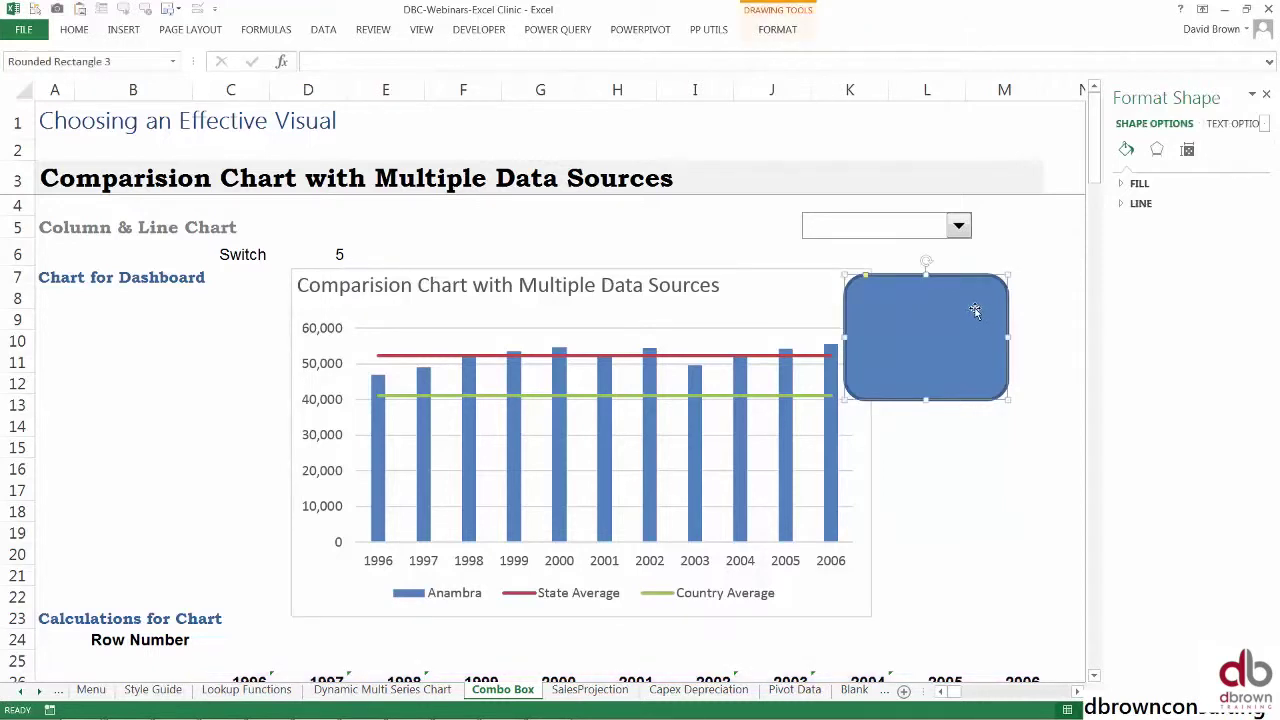
key("Delete")
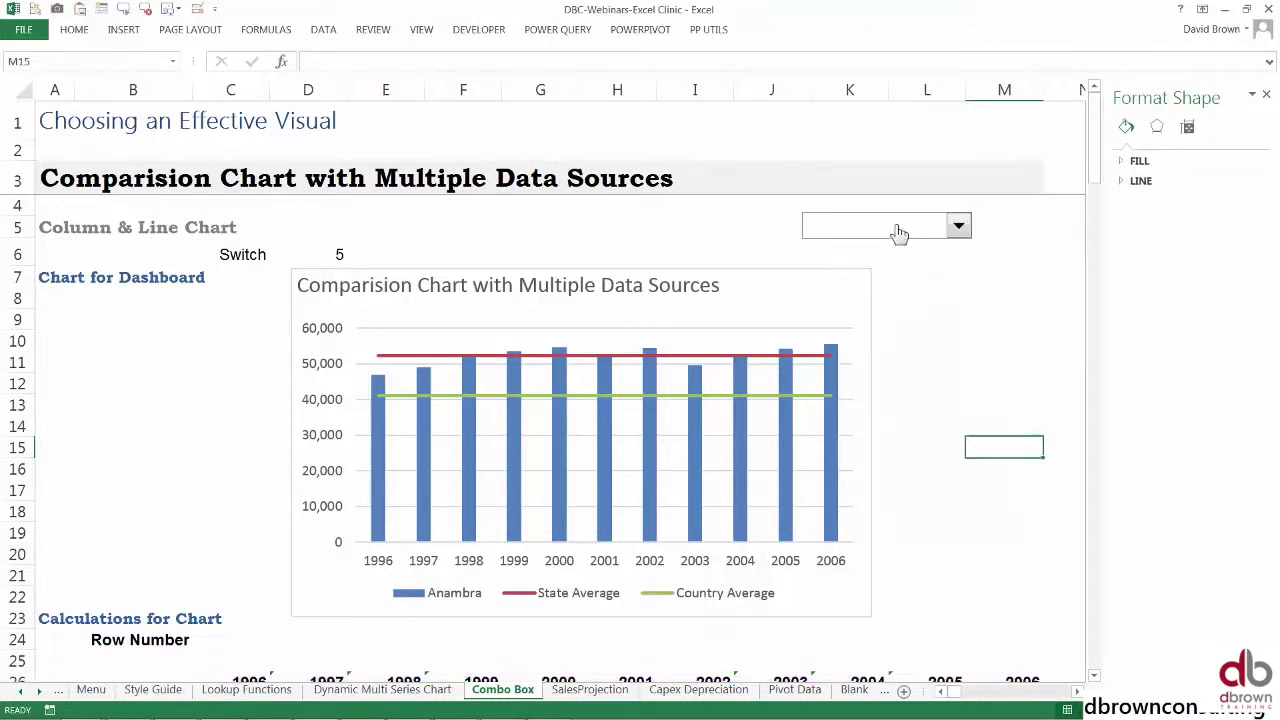
Move the drop-down left onto columns I–J, aligned with the chart's top-right corner
right_click(889, 222)
key("Escape")
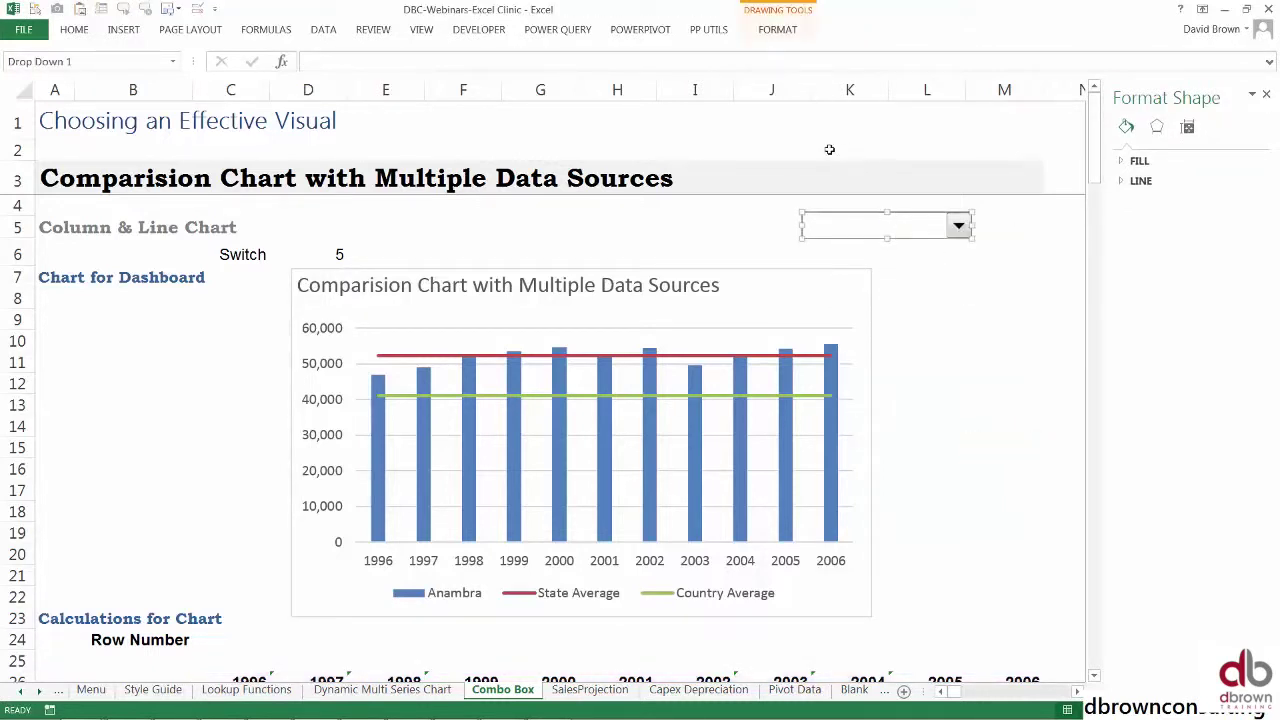
mouse_move(895, 233)
left_mouse_down()
mouse_move(870, 229)
mouse_move(908, 236)
left_mouse_up()
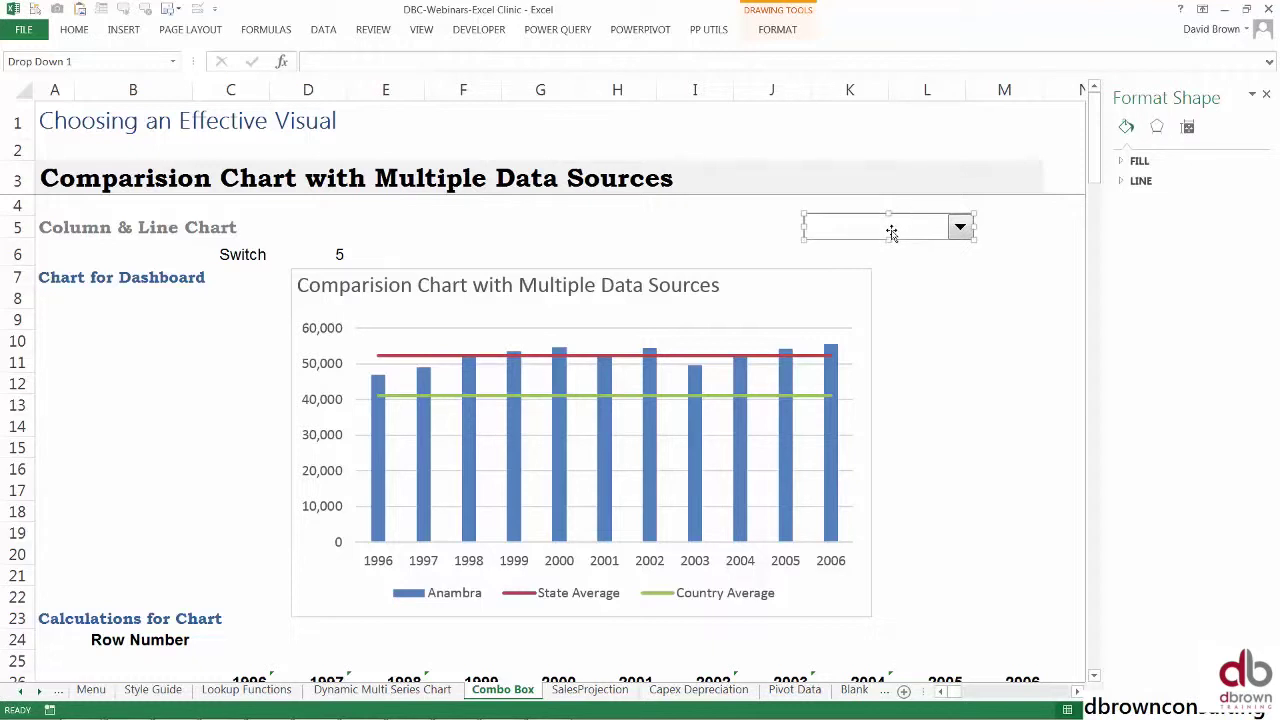
left_click_drag(889, 231, 792, 234)
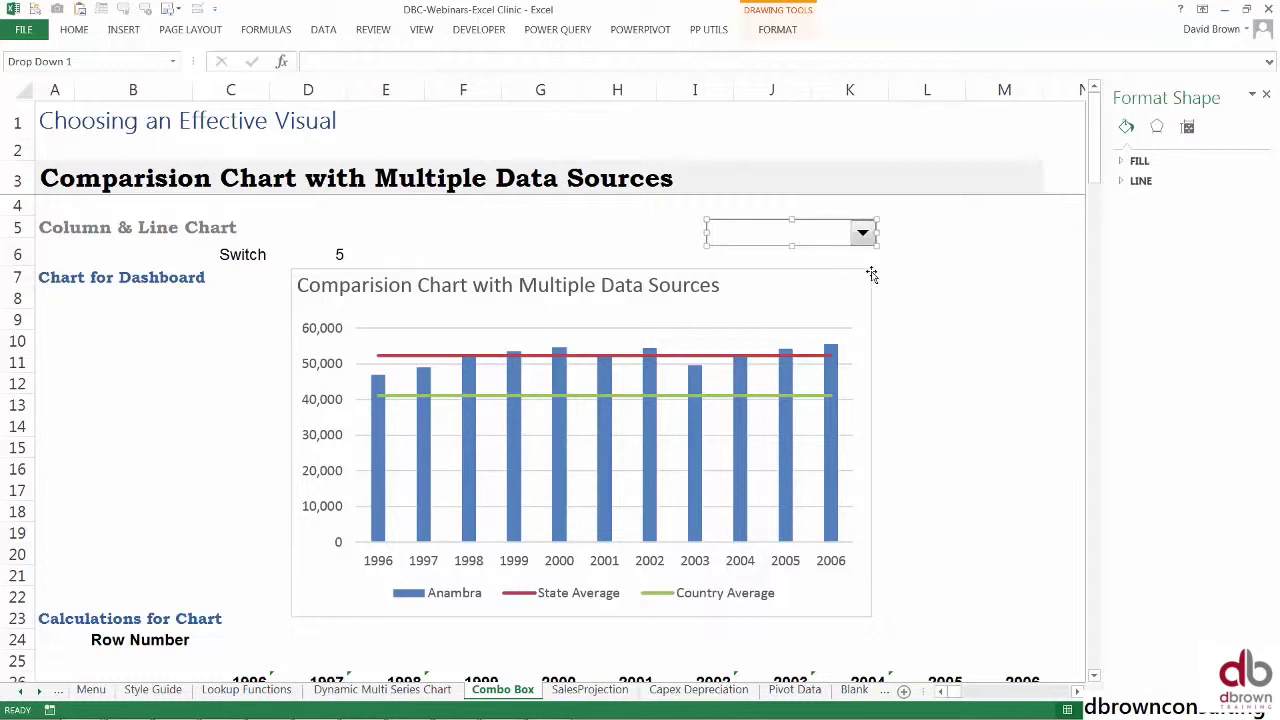
left_click(918, 276)
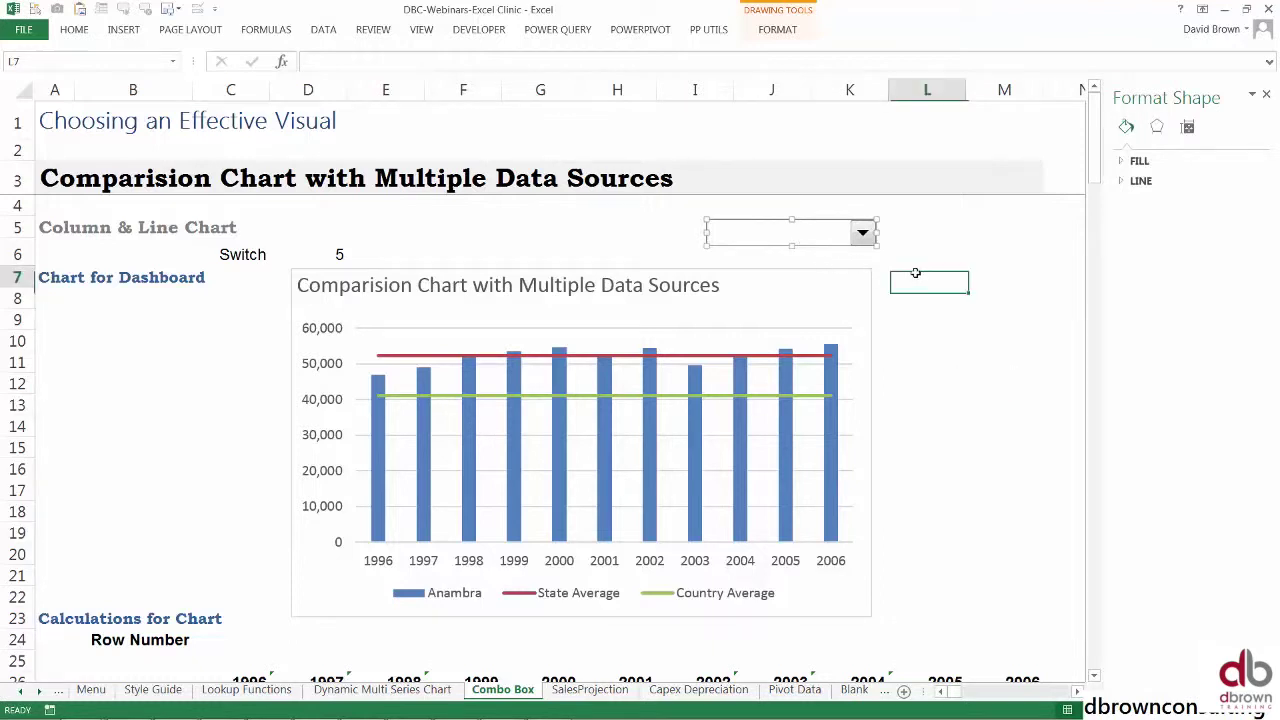
left_click(336, 254)
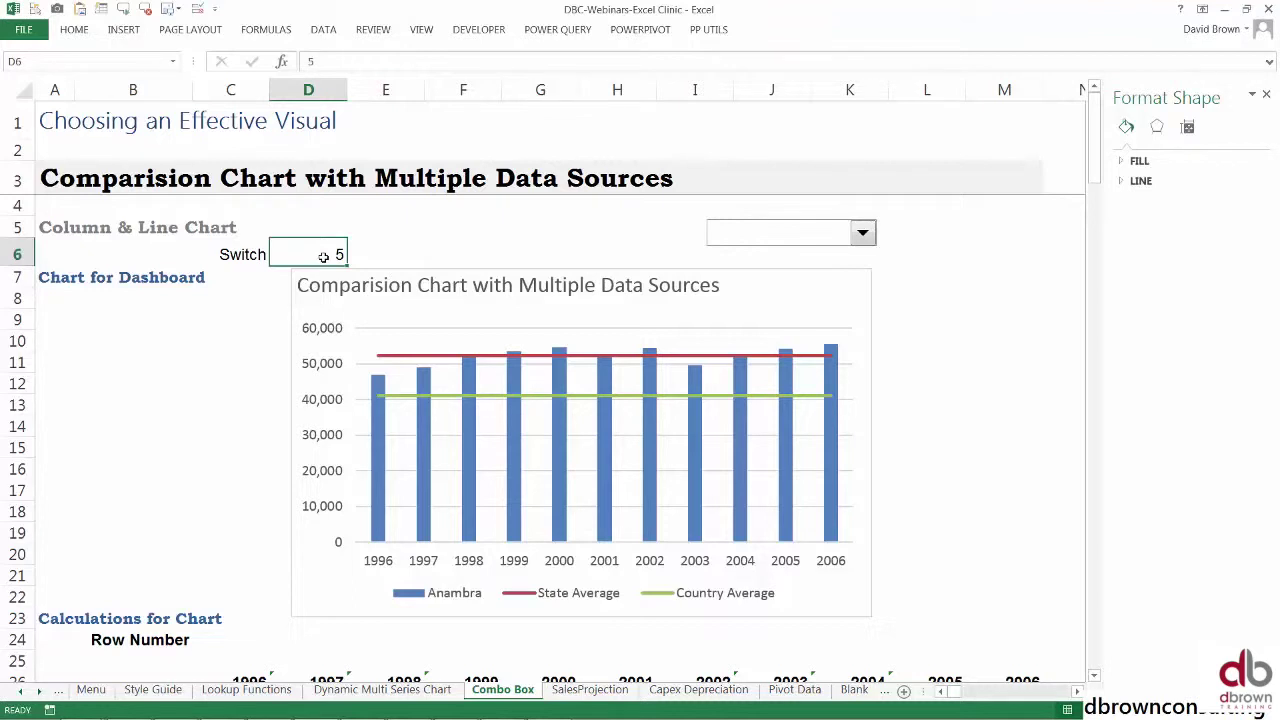
type("7")
key("Return")
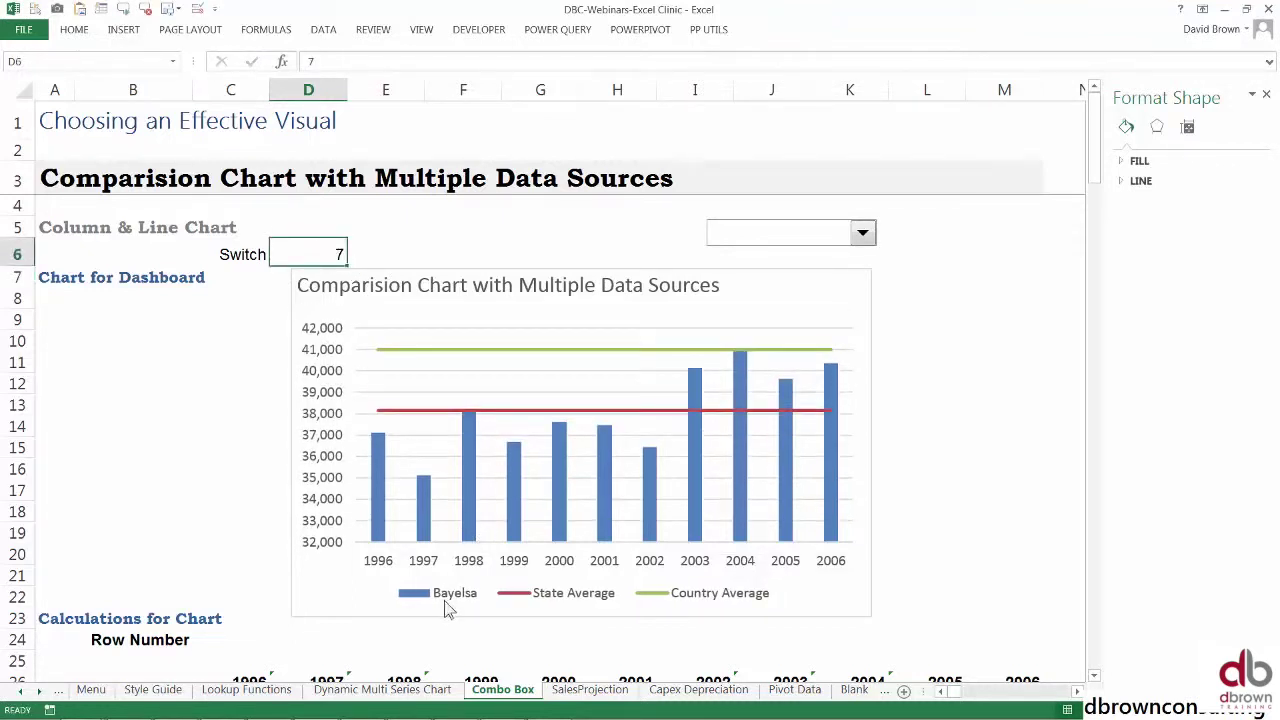
scroll(305, 587, "down", 2)
scroll(305, 587, "down", 5)
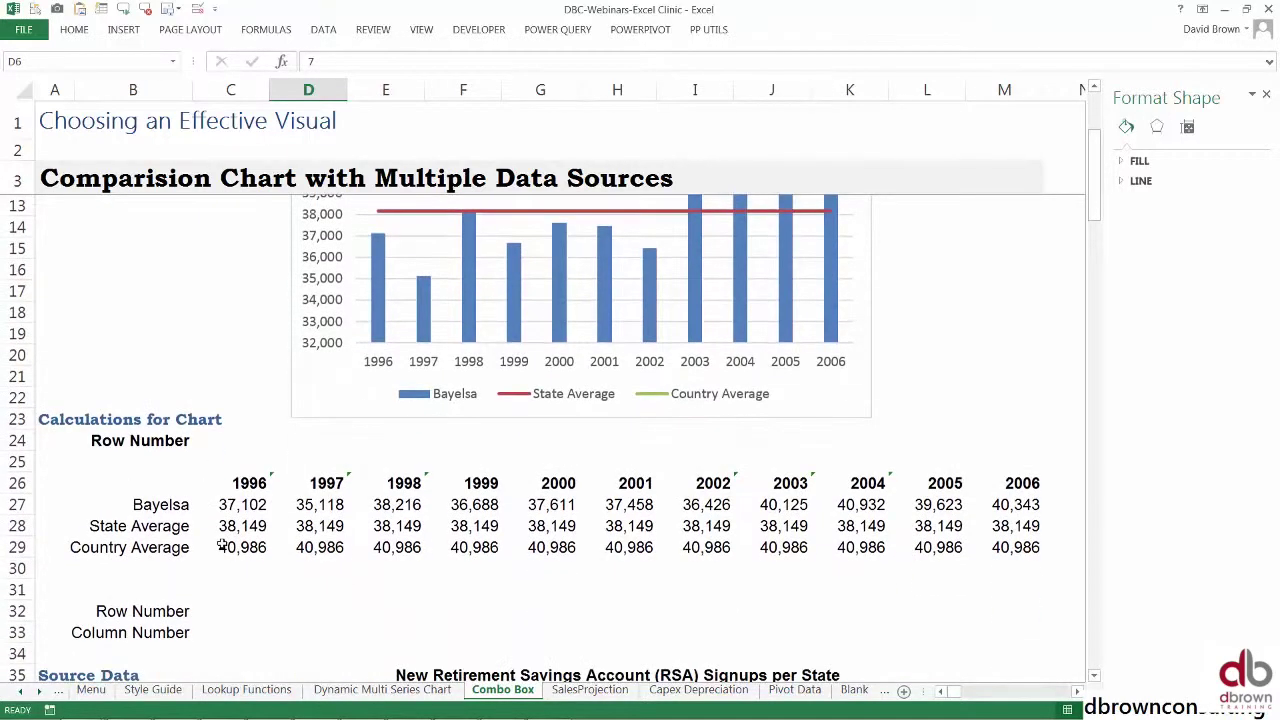
left_click(195, 455)
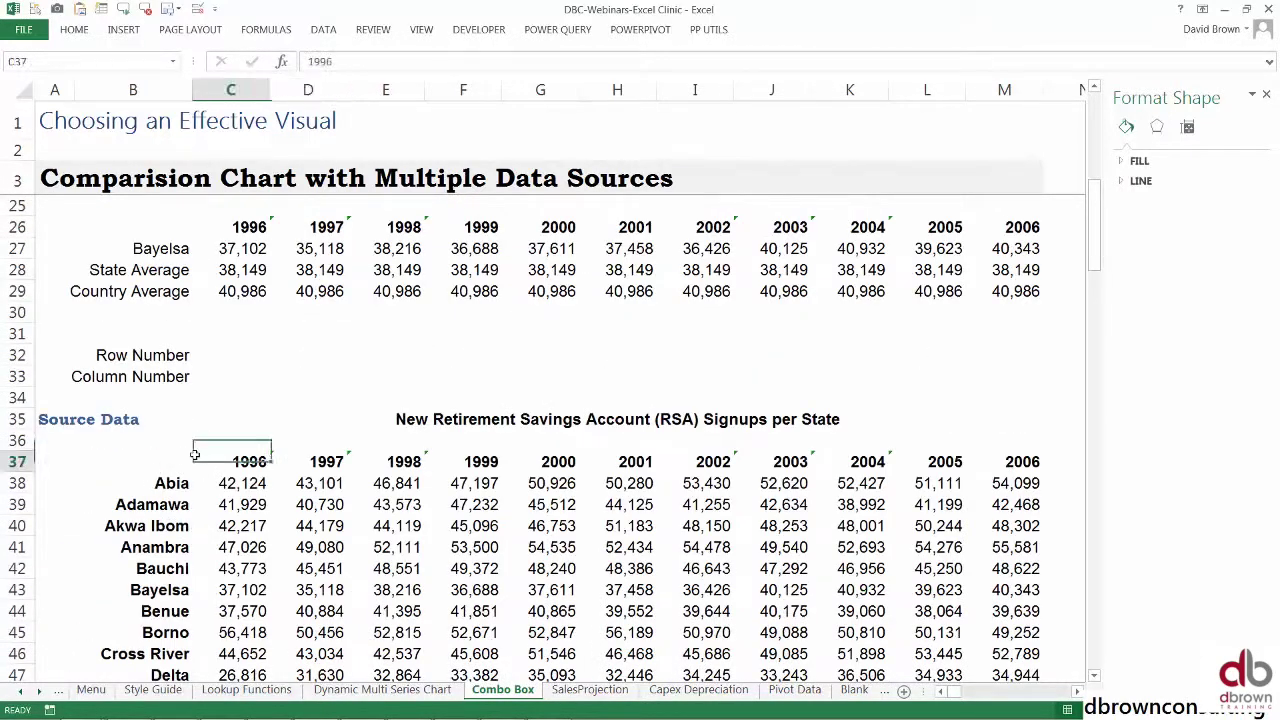
left_click(160, 475)
left_click(185, 462)
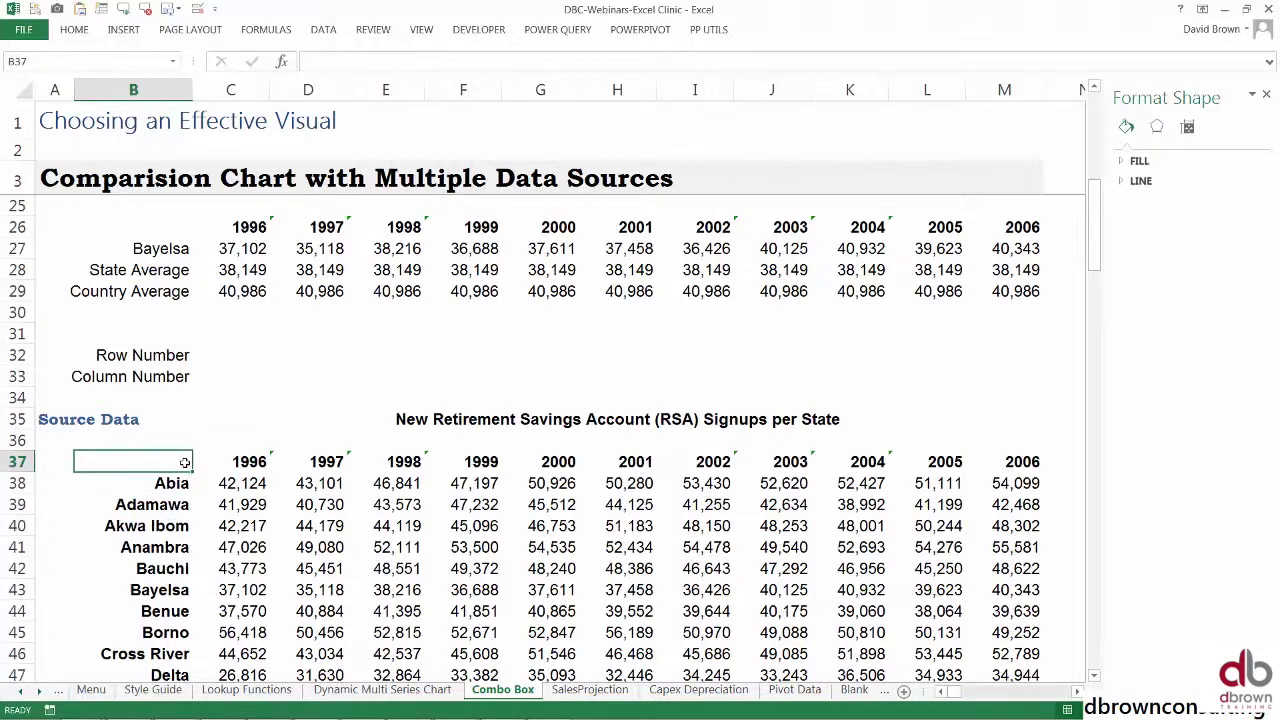
key("Down")
key("Down")
key("Down")
key("Down")
key("Down")
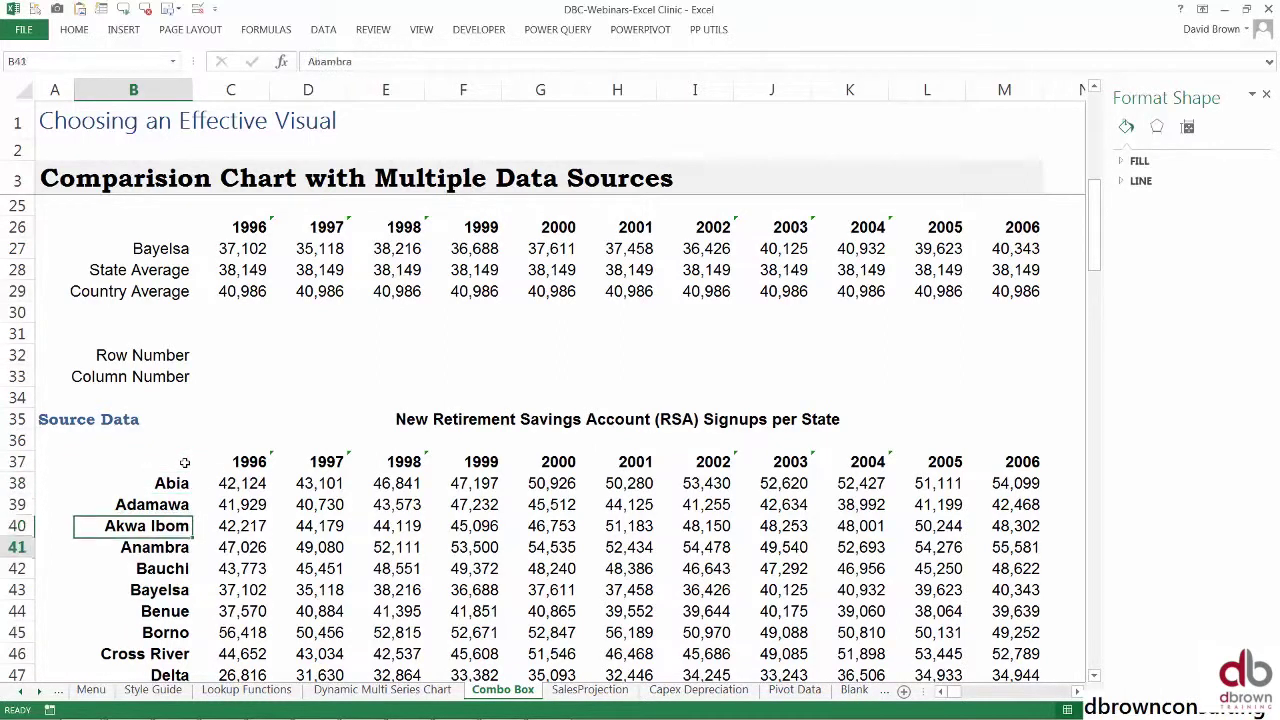
key("Down")
key("Up")
key("Up")
key("Up")
key("Up")
key("Up")
key("Up")
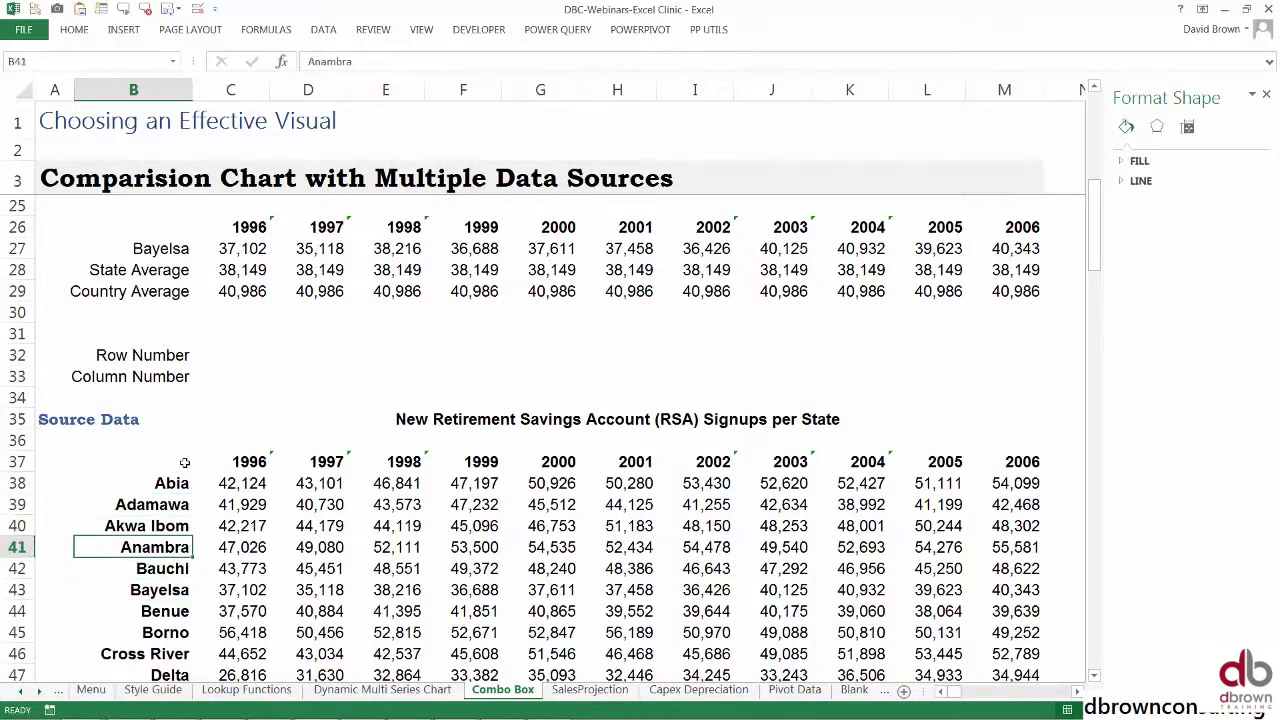
scroll(185, 462, "up", 1)
scroll(185, 462, "up", 6)
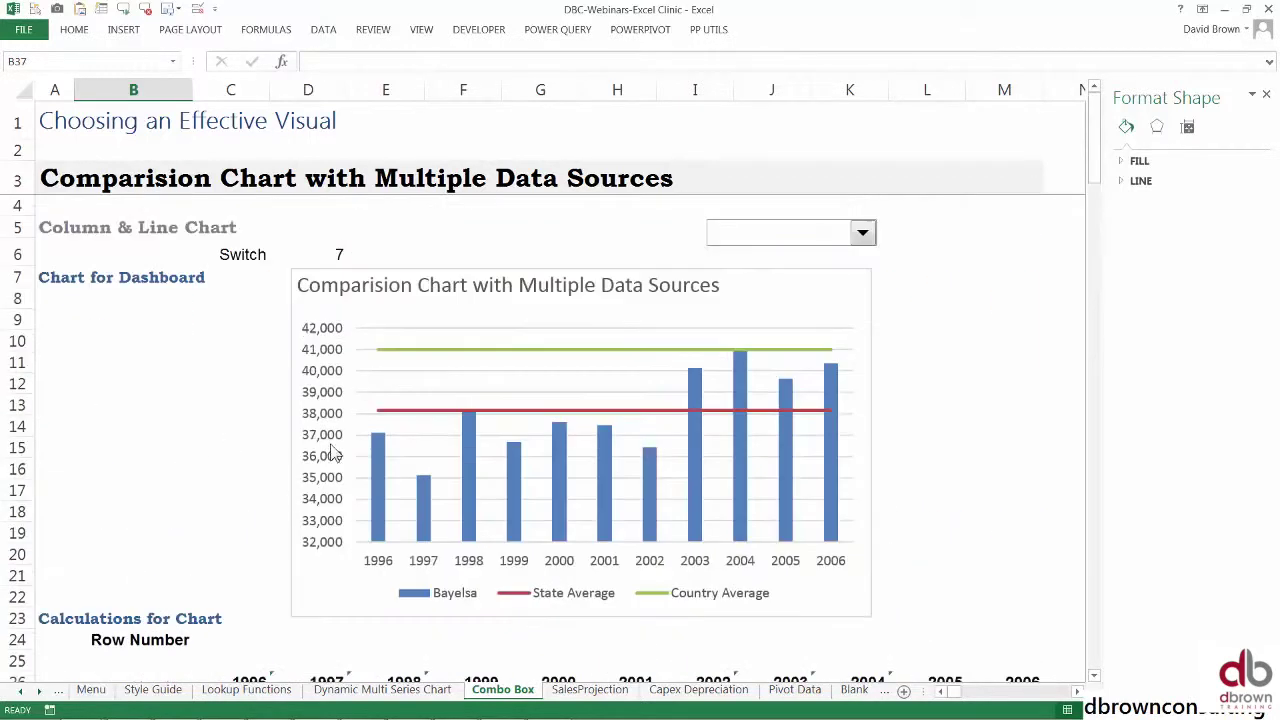
Give the Switch cell D6, holding 7, a yellow fill from the Home tab
left_click_drag(554, 248, 554, 234)
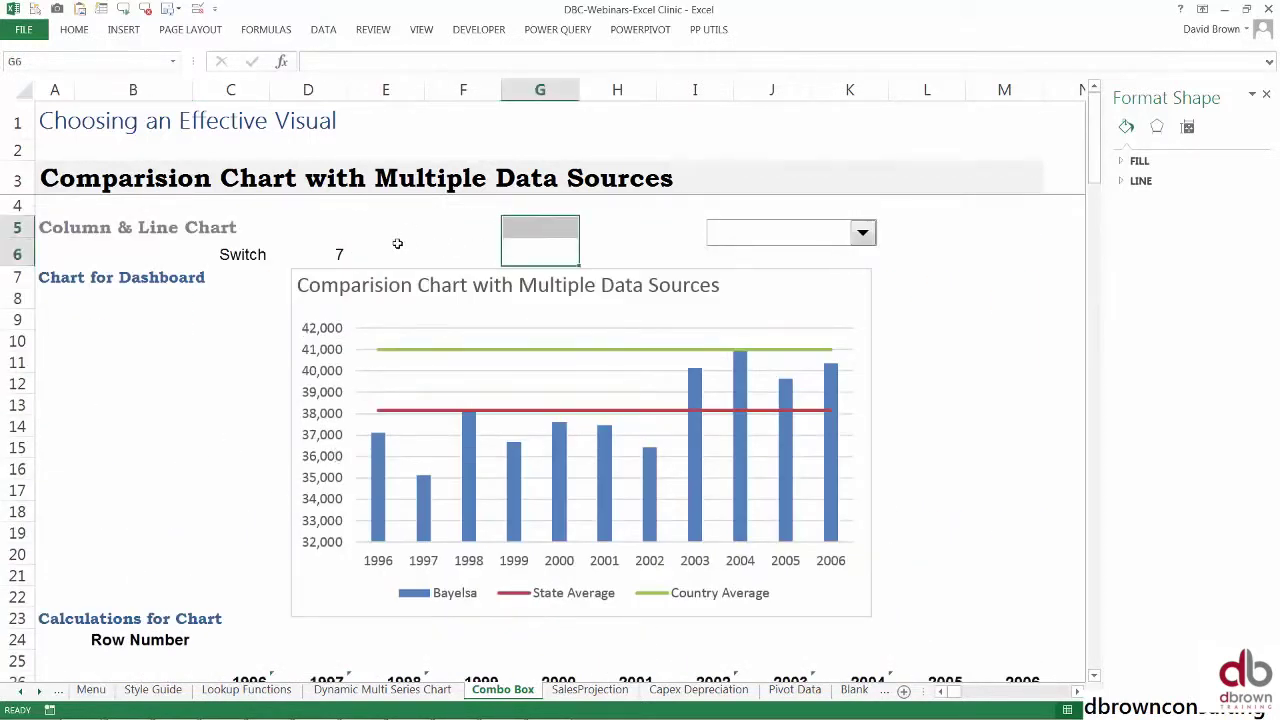
left_click(336, 257)
left_click(460, 251)
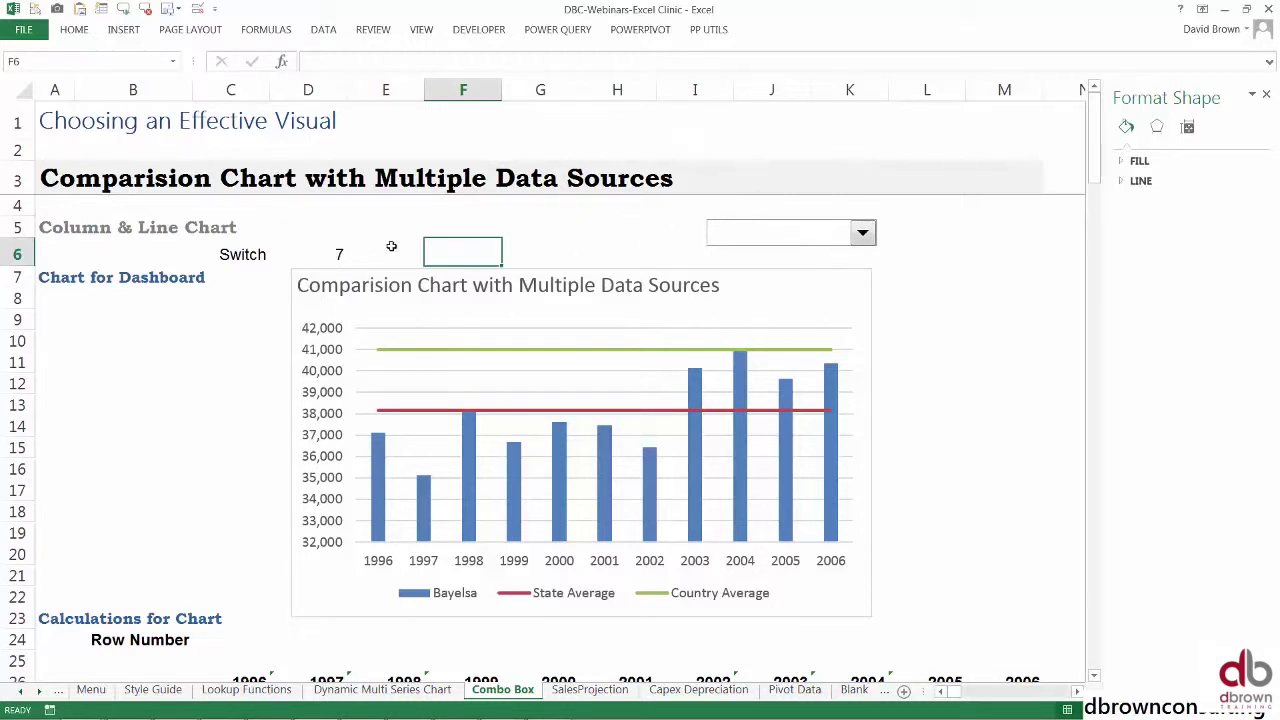
left_click(334, 255)
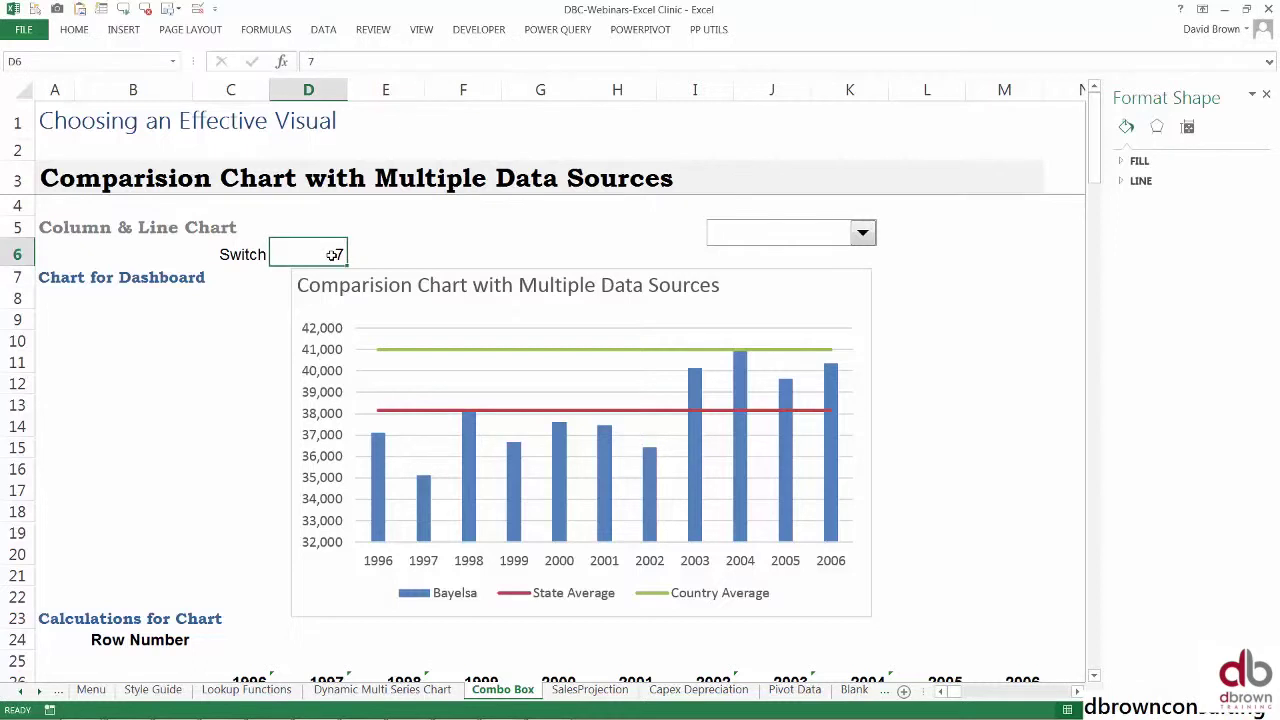
left_click(78, 30)
left_click(237, 84)
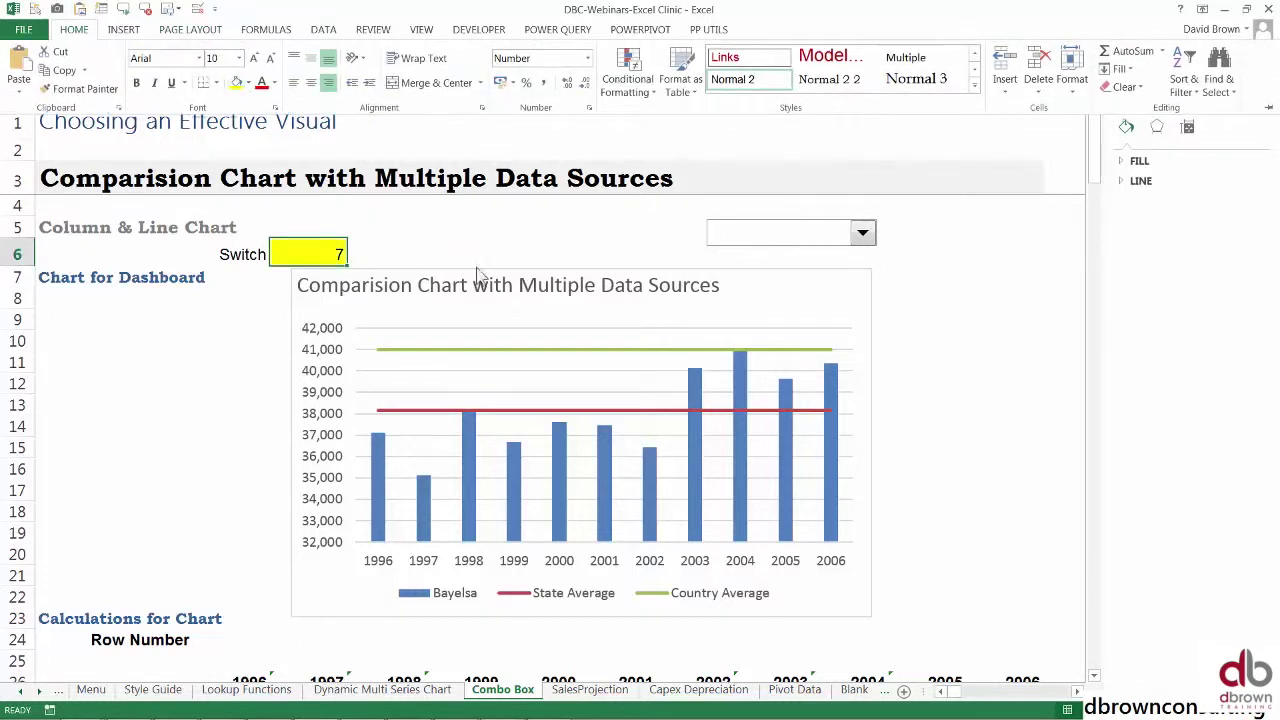
left_click(488, 242)
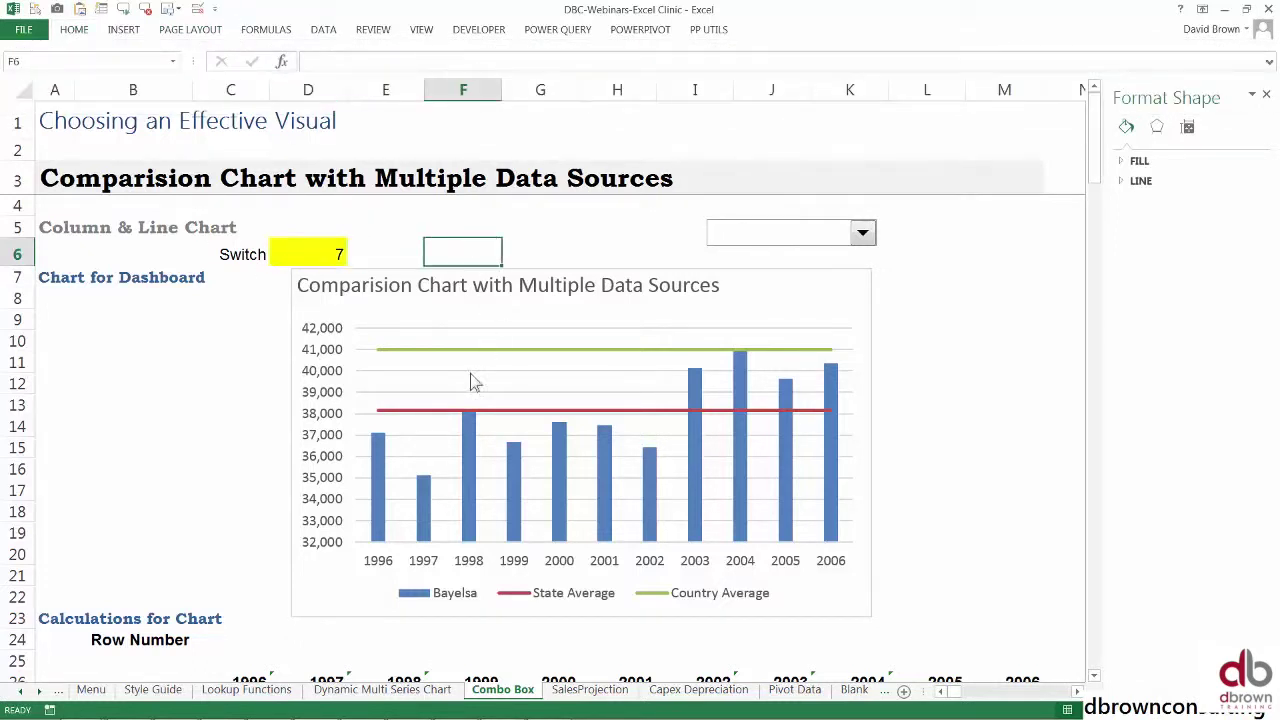
Select the state names B38:B73 (Abia to Zamfara) and start typing List in the Name Box
scroll(437, 421, "down", 8)
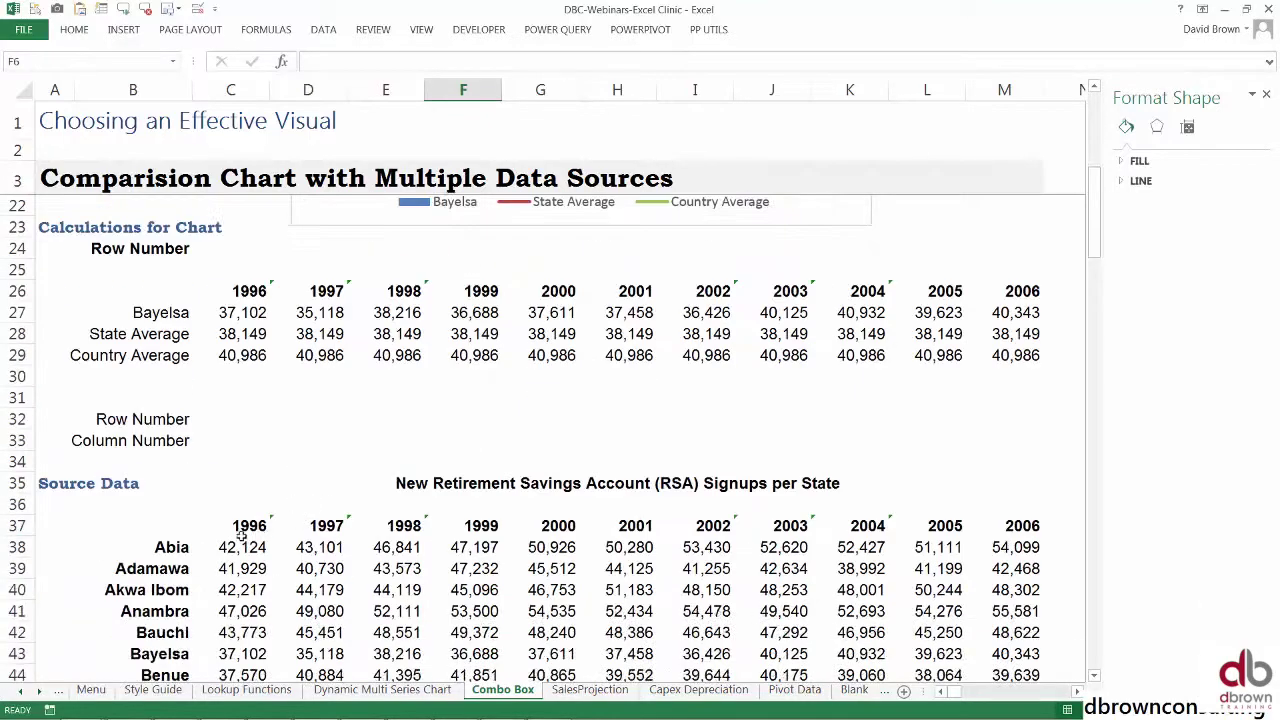
left_click(172, 420)
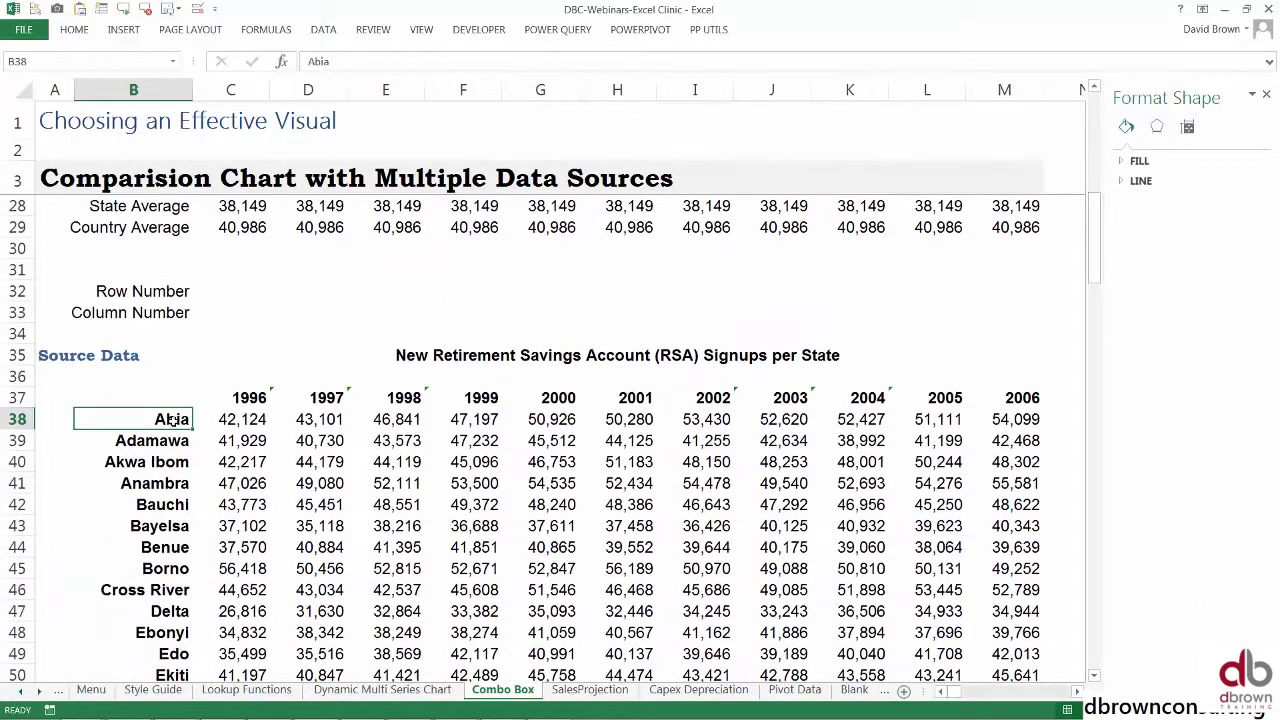
key("ctrl+shift+Down")
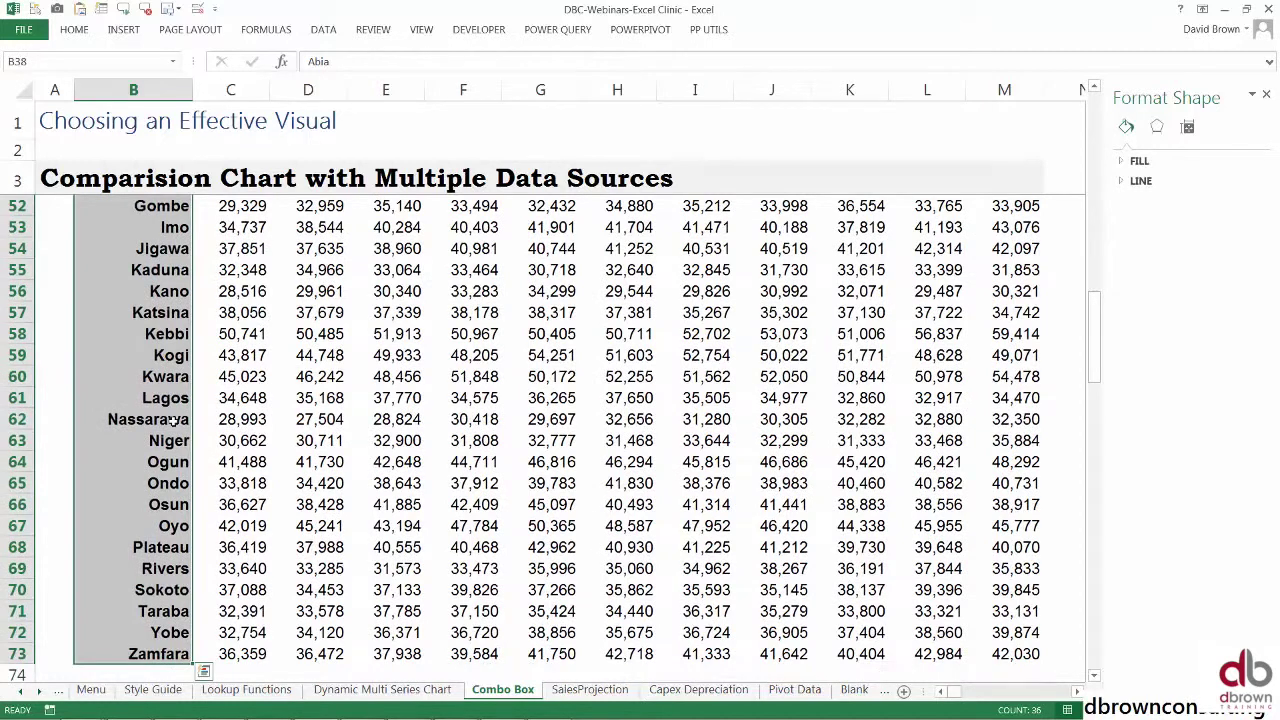
left_click(117, 62)
type("List")
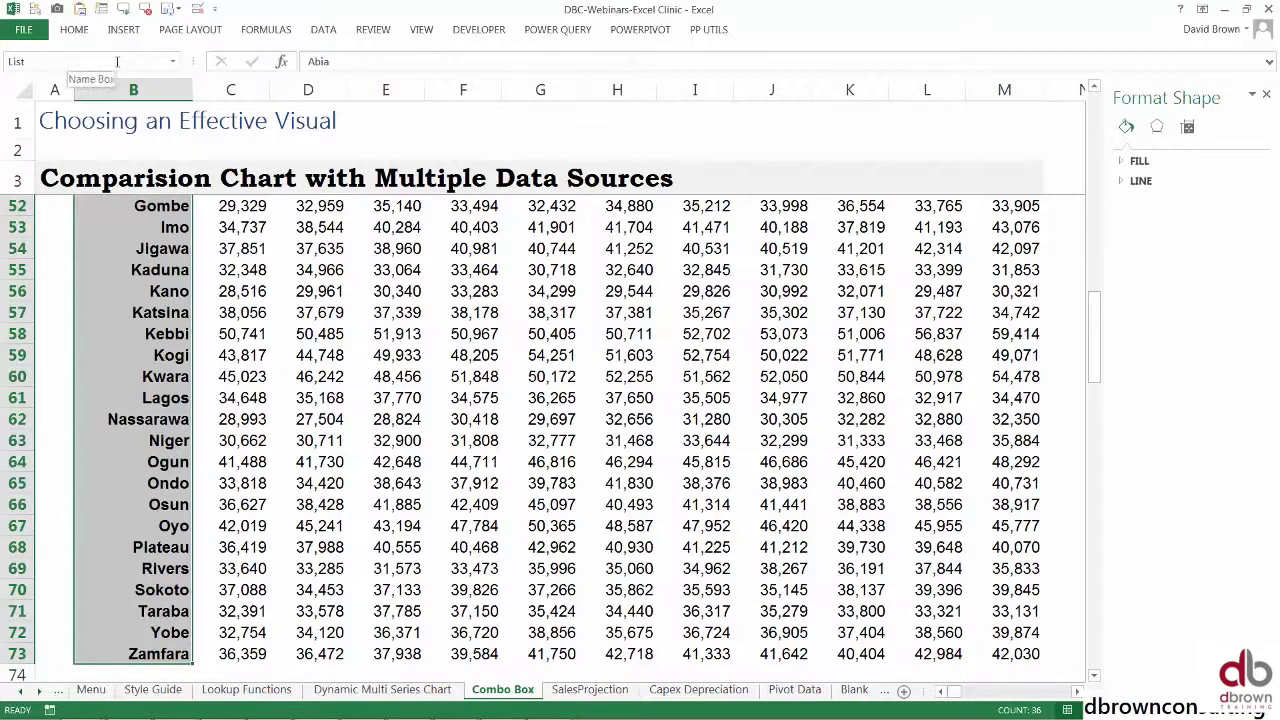
left_click(140, 363)
scroll(140, 363, "up", 9)
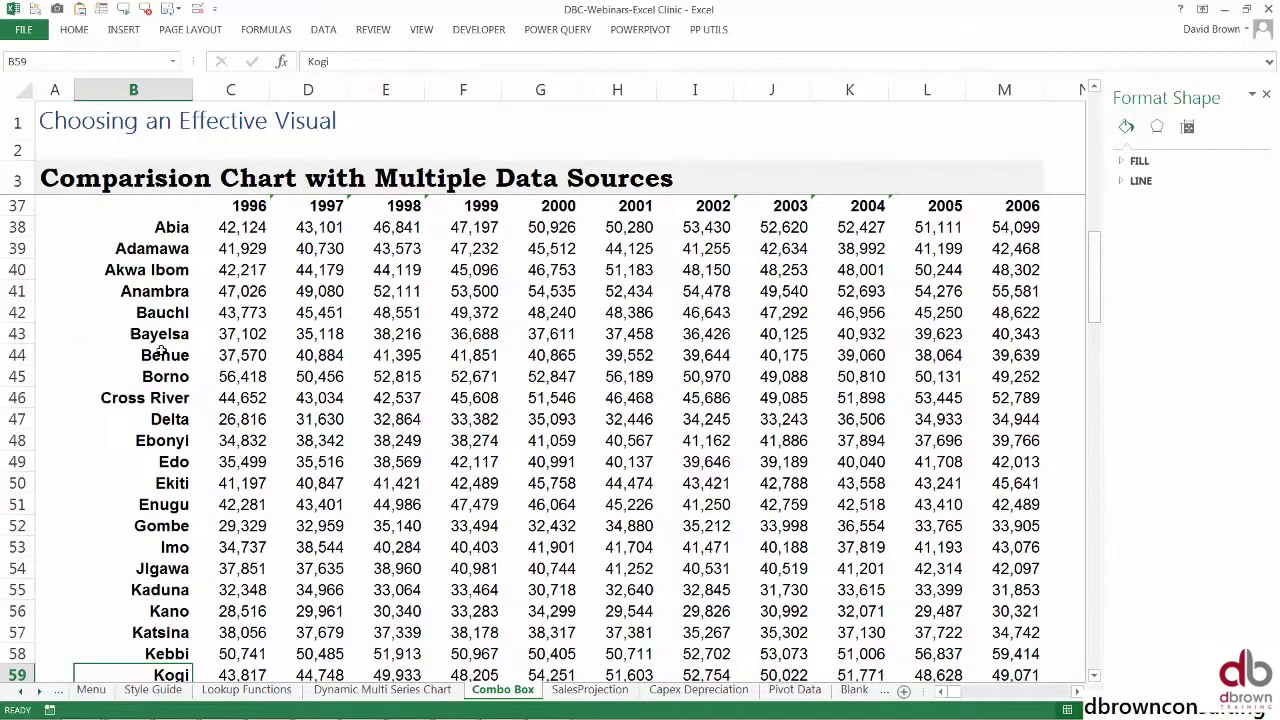
scroll(226, 300, "up", 7)
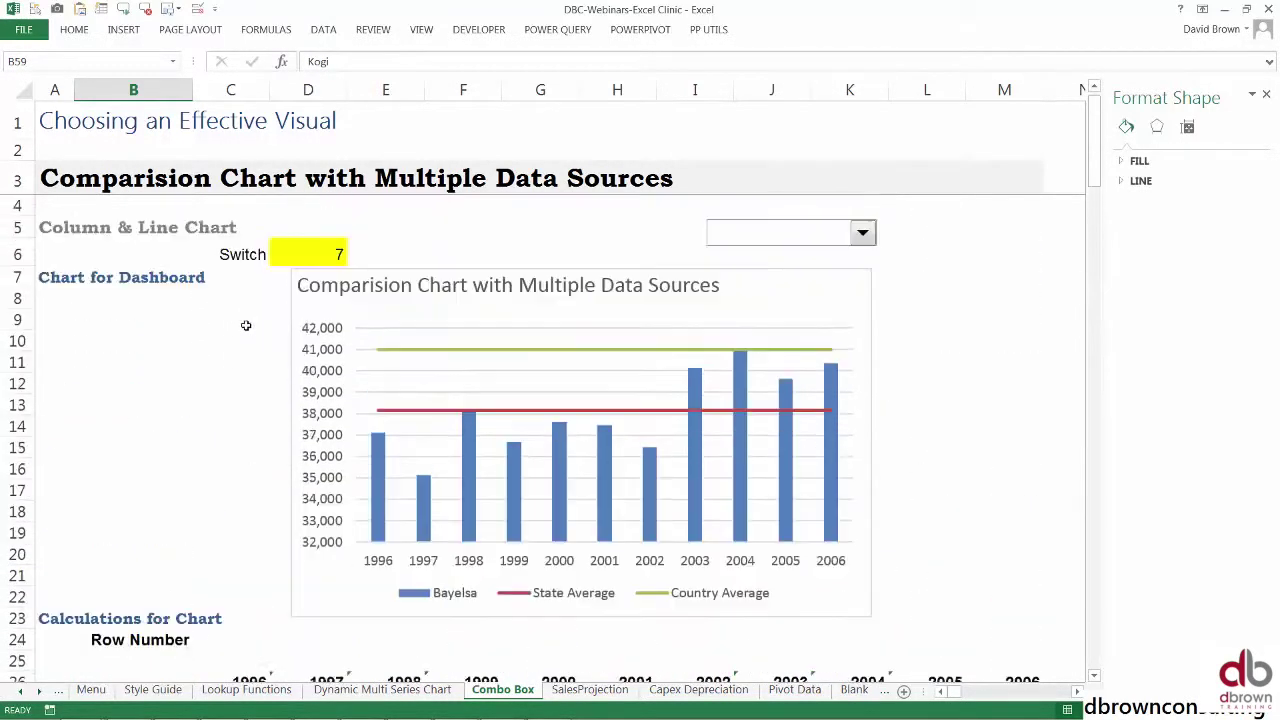
left_click(318, 255)
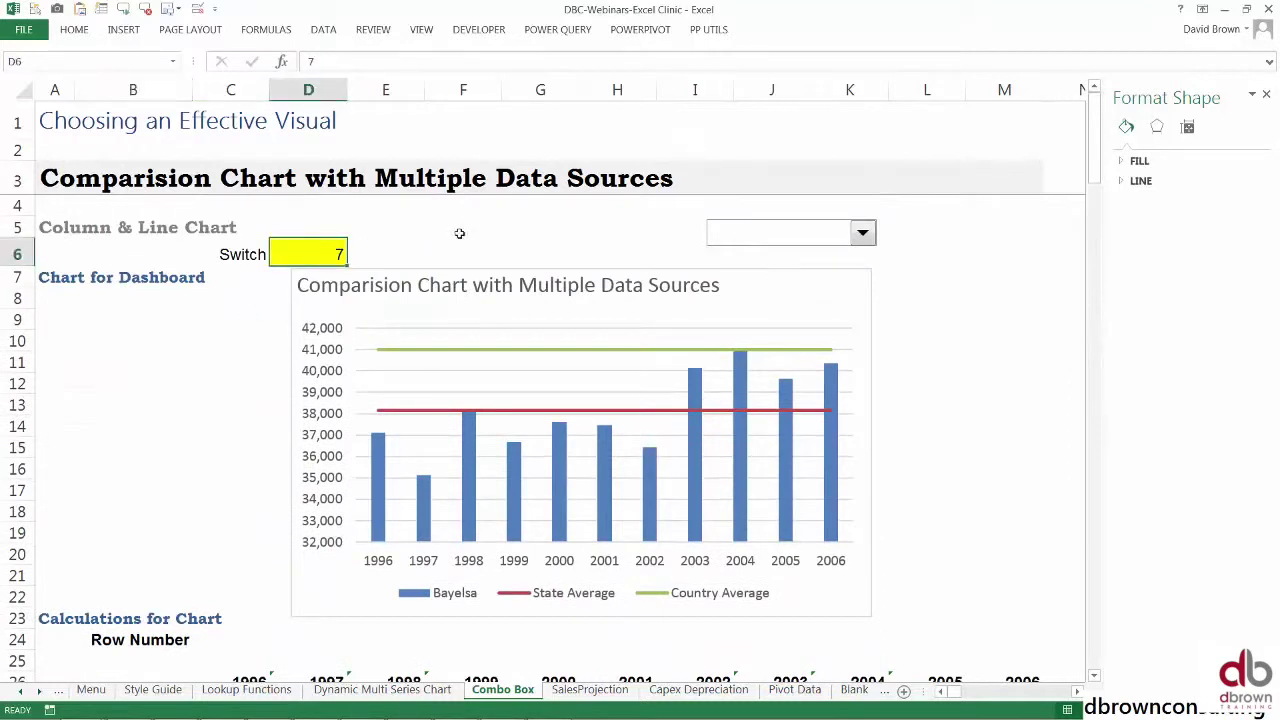
right_click(766, 240)
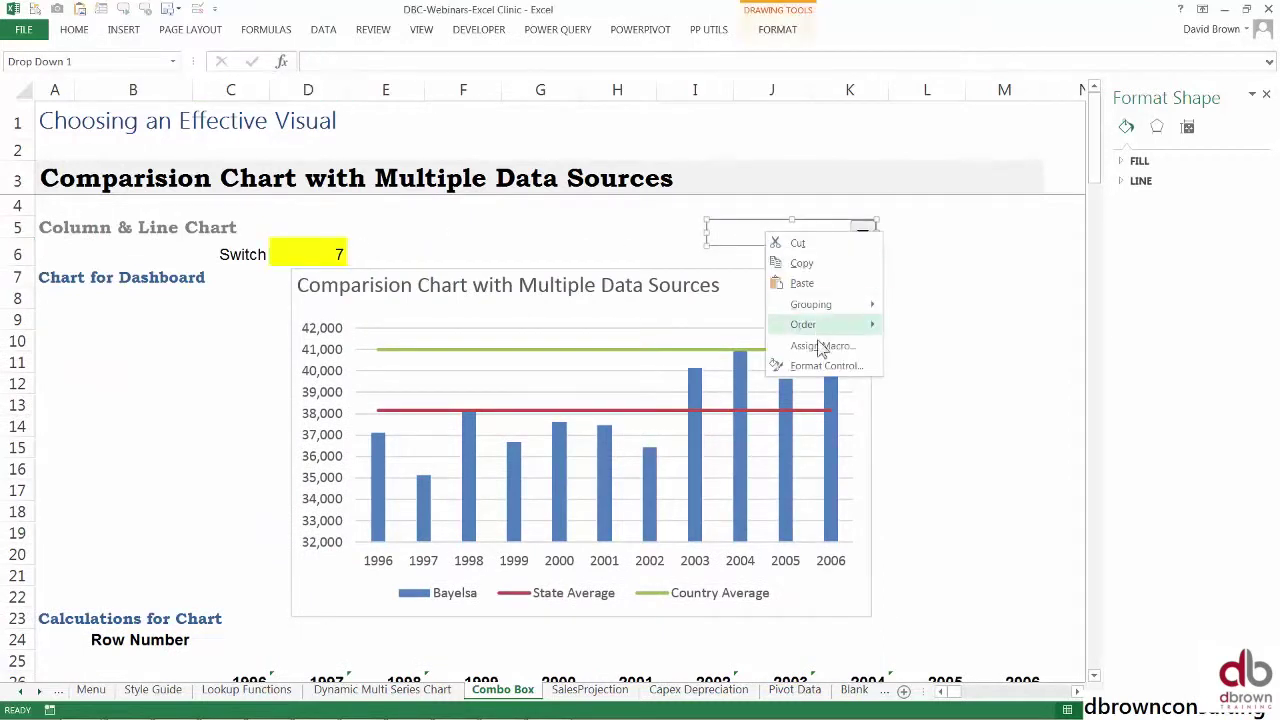
left_click(826, 367)
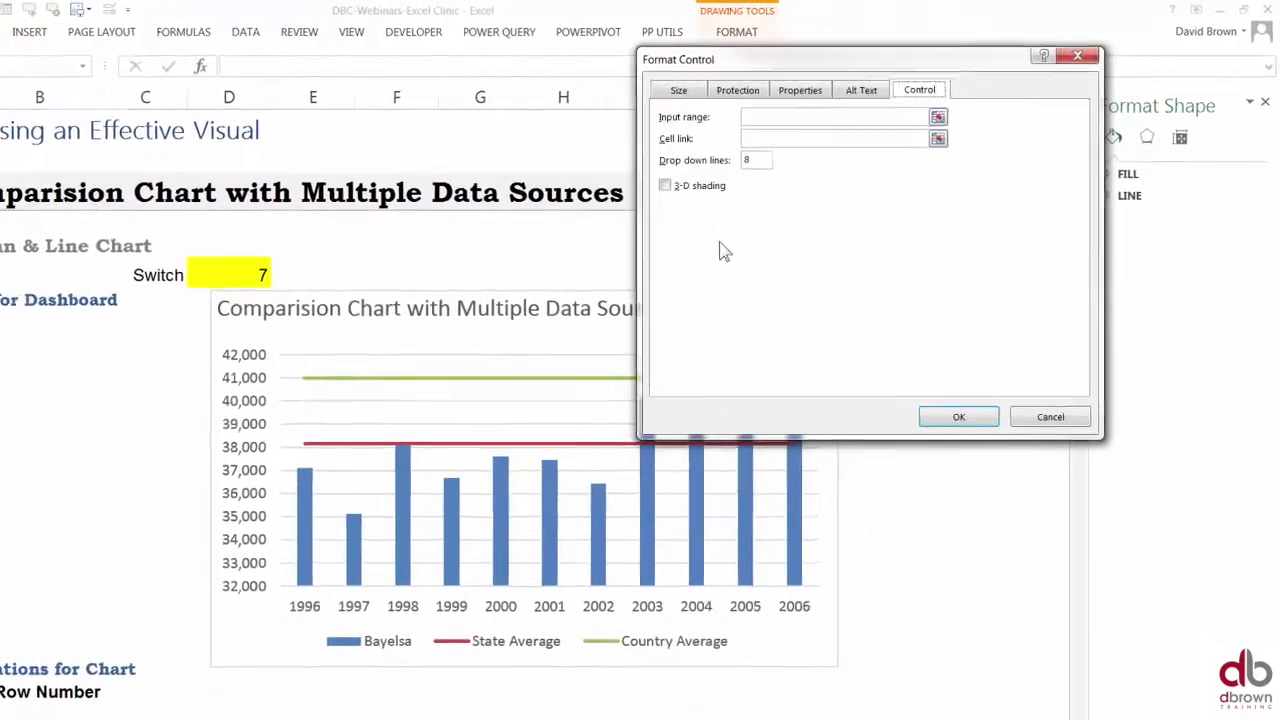
left_click(745, 121)
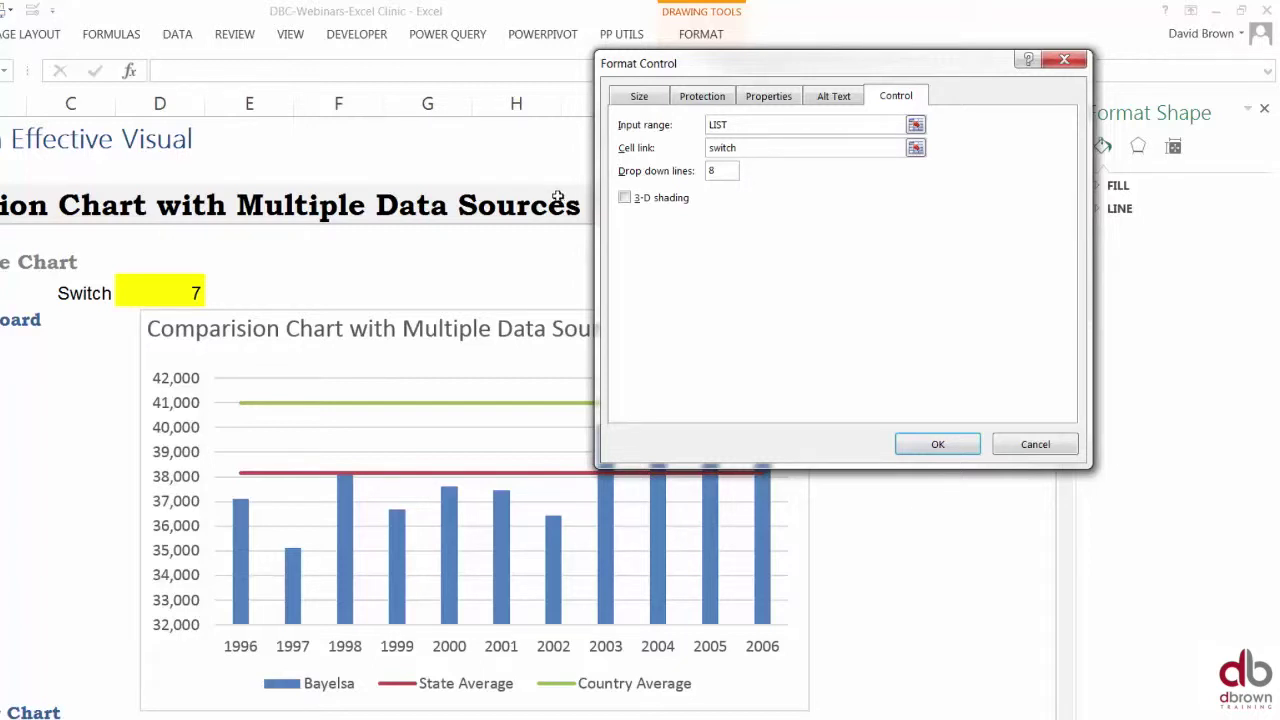
left_click(930, 448)
left_click(535, 456)
left_click(1028, 445)
Open the combo box's Format Control settings to enter input range List and cell link Switch
left_click(162, 303)
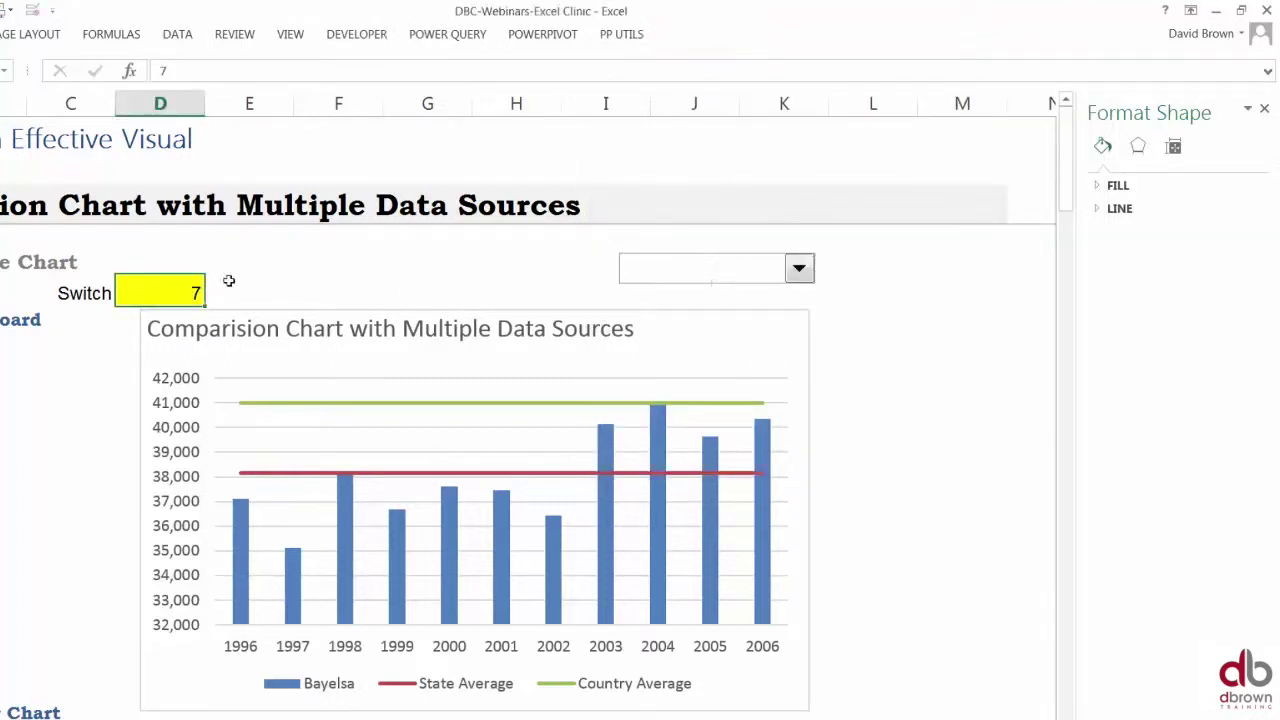
left_click(275, 268)
left_click(195, 295)
right_click(680, 274)
left_click(735, 427)
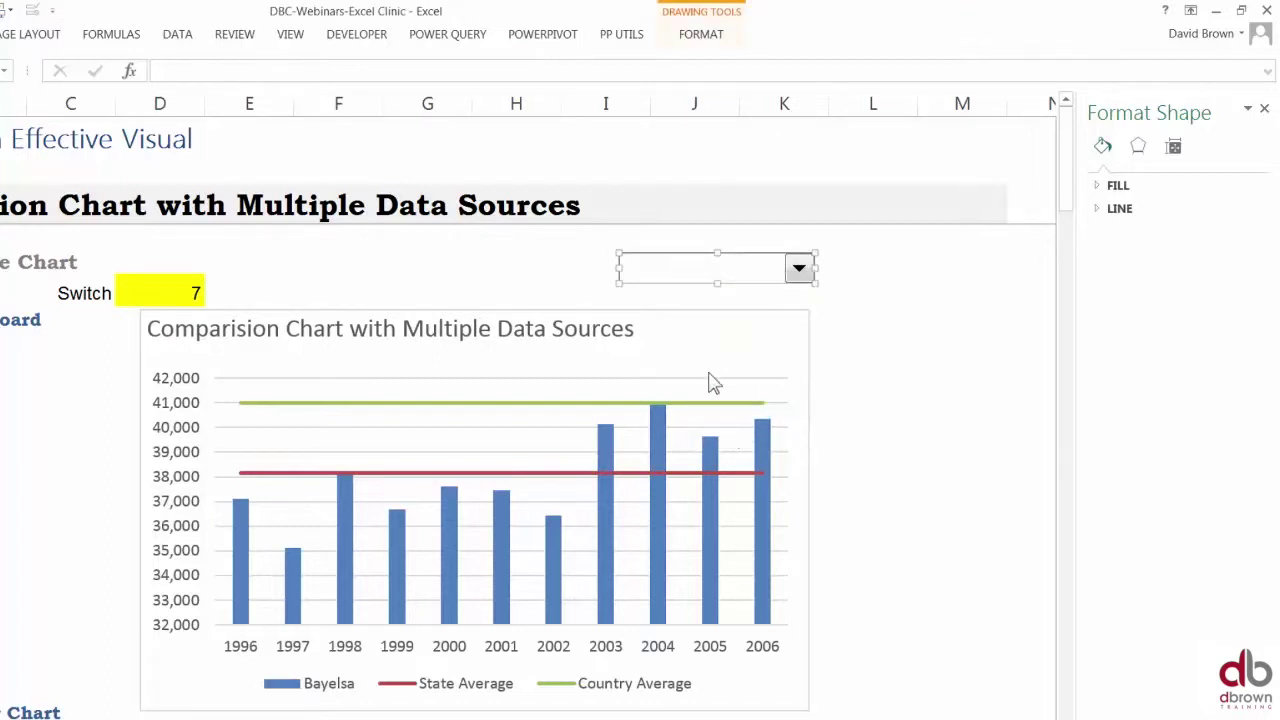
left_click(760, 124)
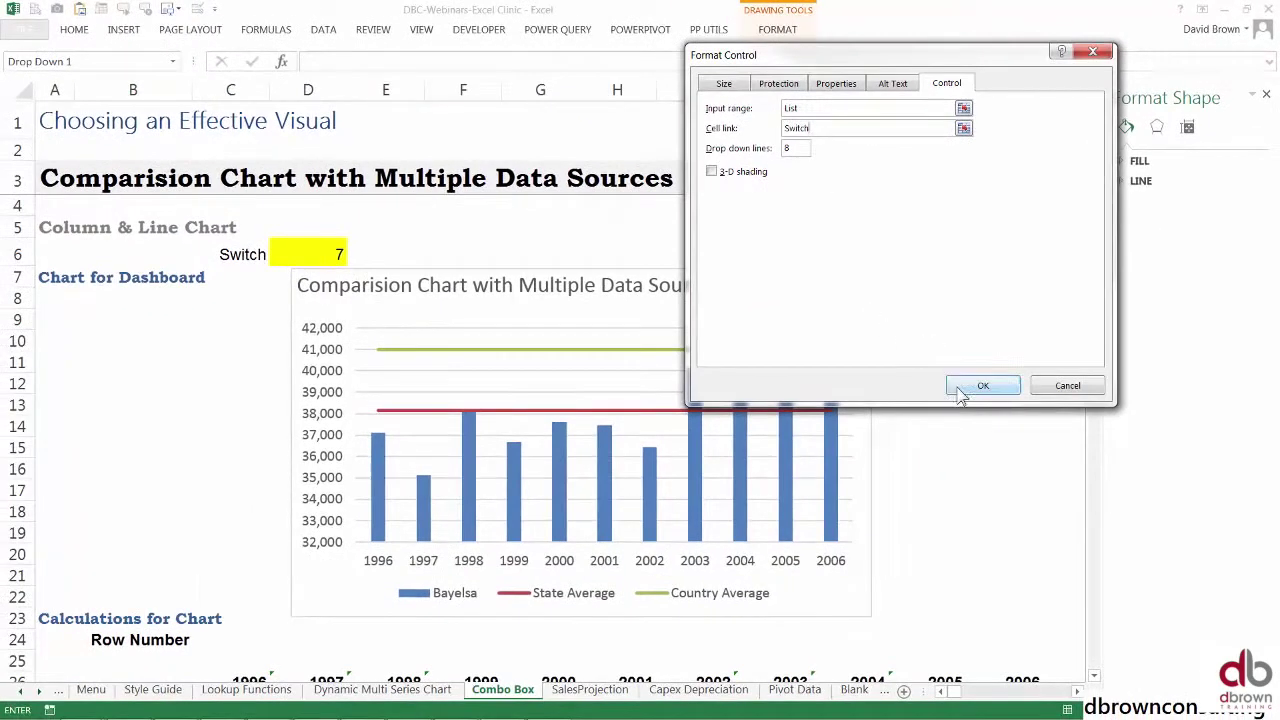
Apply the List source and Switch link, pick Adamawa, and confirm the Switch cell reads 2
left_click(980, 386)
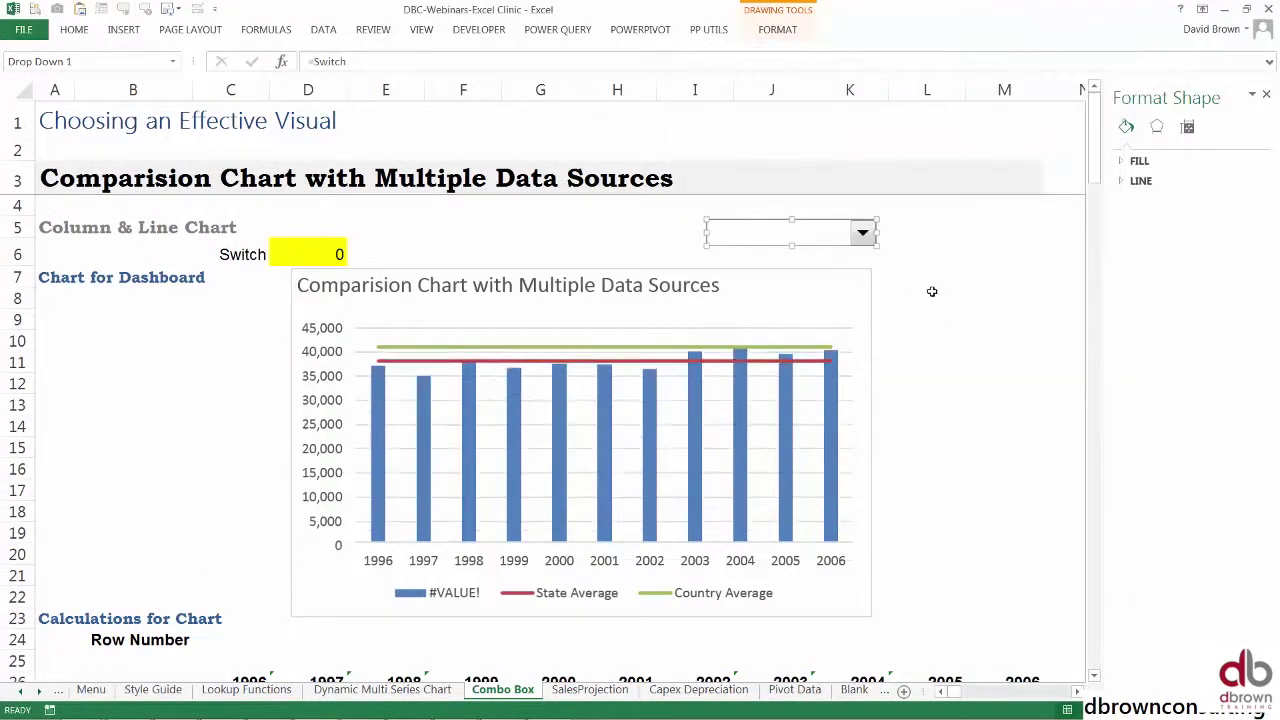
left_click(936, 280)
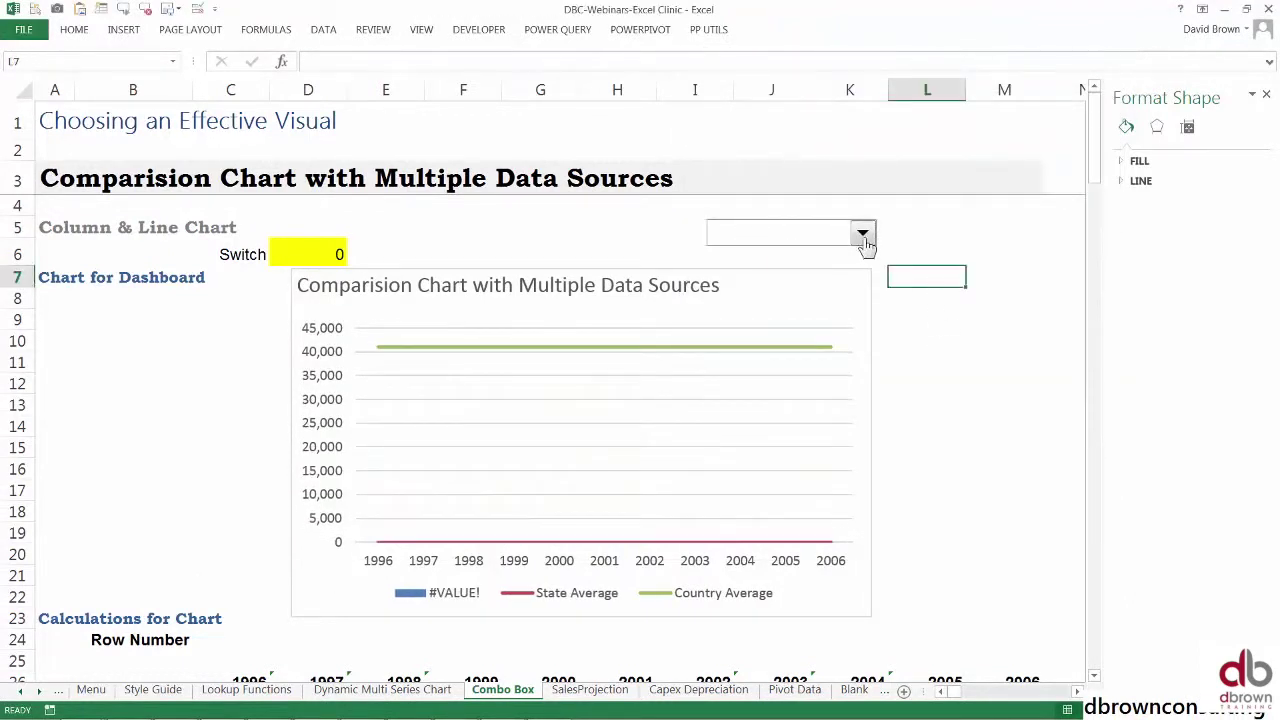
left_click(862, 233)
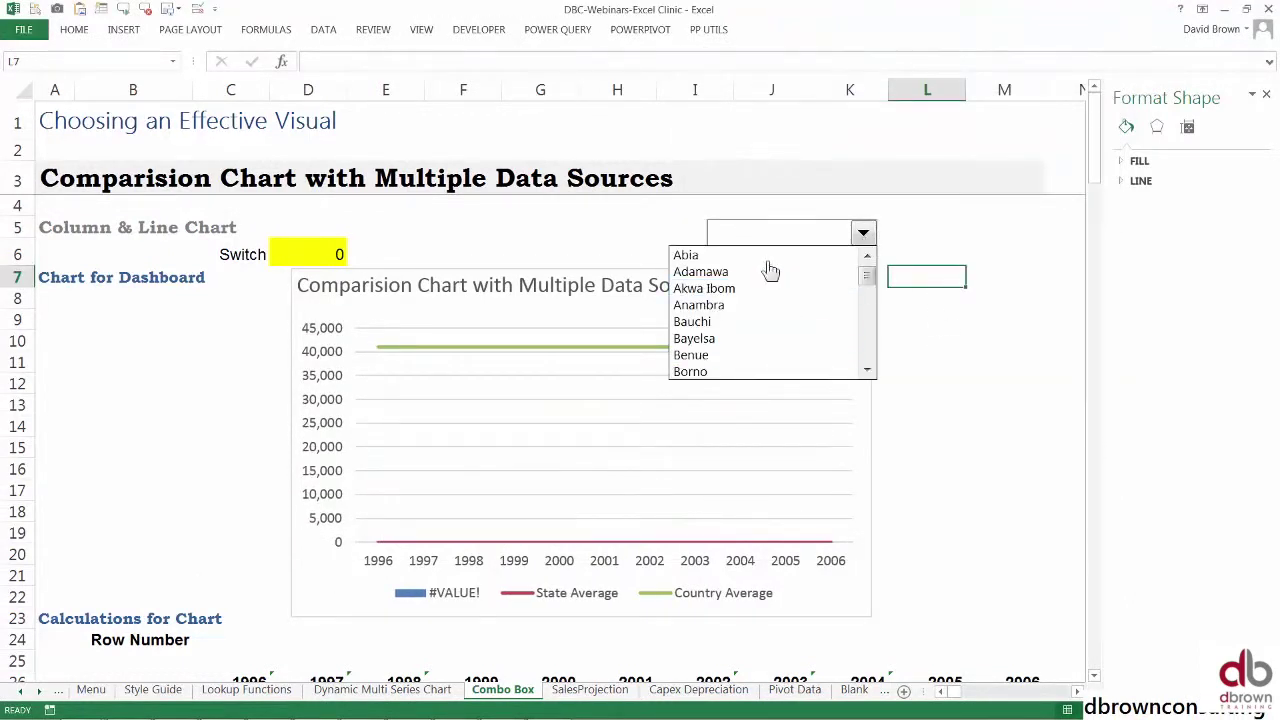
left_click(757, 273)
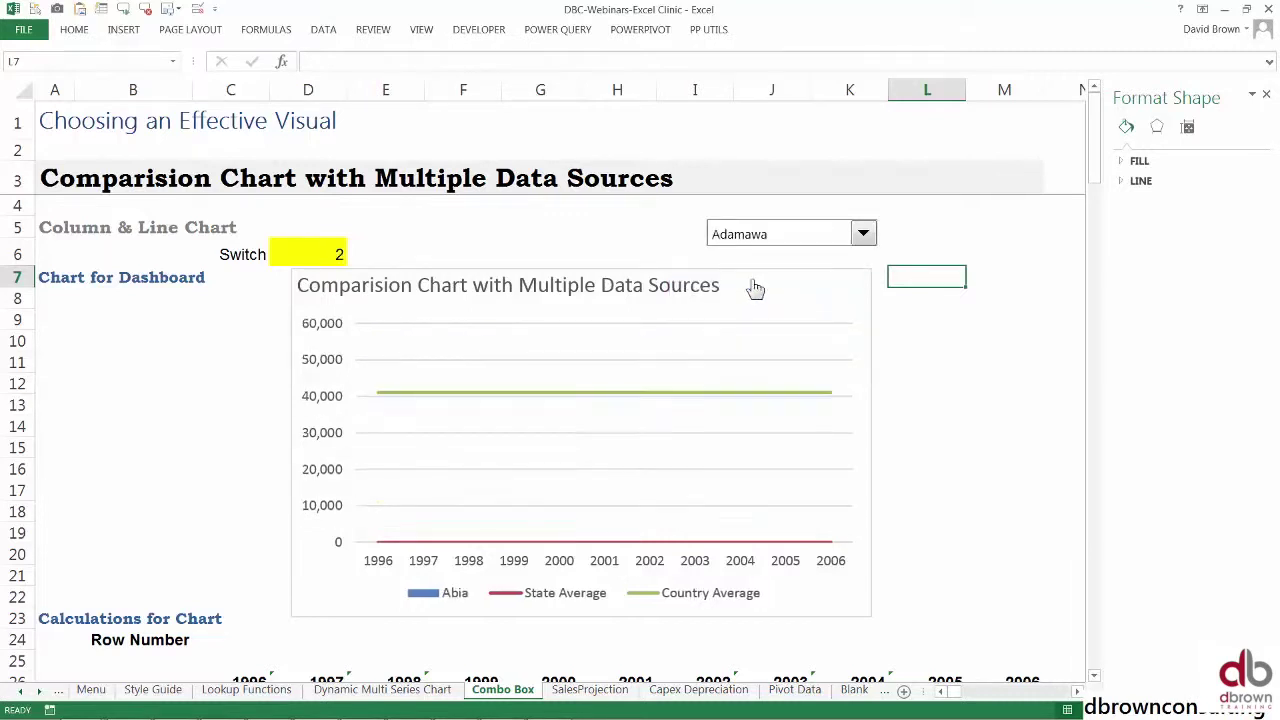
left_click(323, 250)
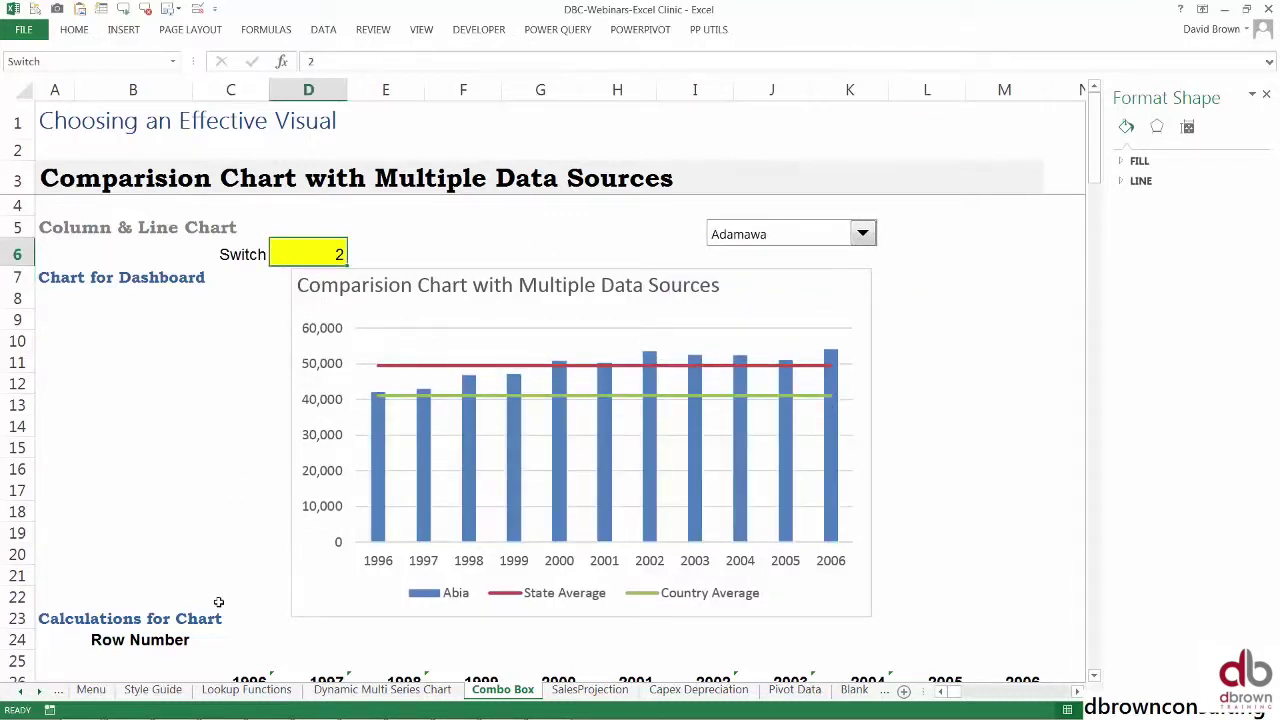
Reopen the chart's drop-down to display its list of states
scroll(218, 602, "down", 1)
scroll(297, 490, "up", 1)
left_click(790, 238)
left_click(865, 260)
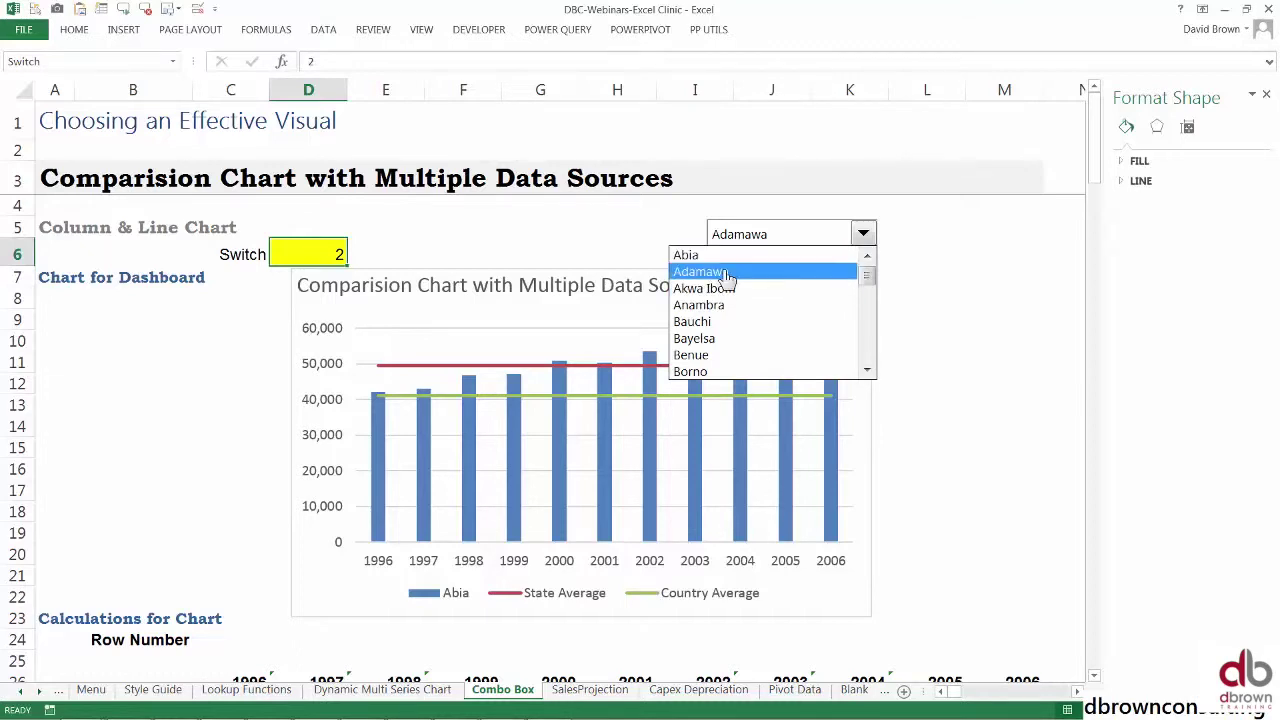
Close the state list, scroll to the Source Data table, and inspect B37, B38 and B27's INDEX formula
left_click(194, 490)
left_click(196, 489)
scroll(206, 565, "down", 7)
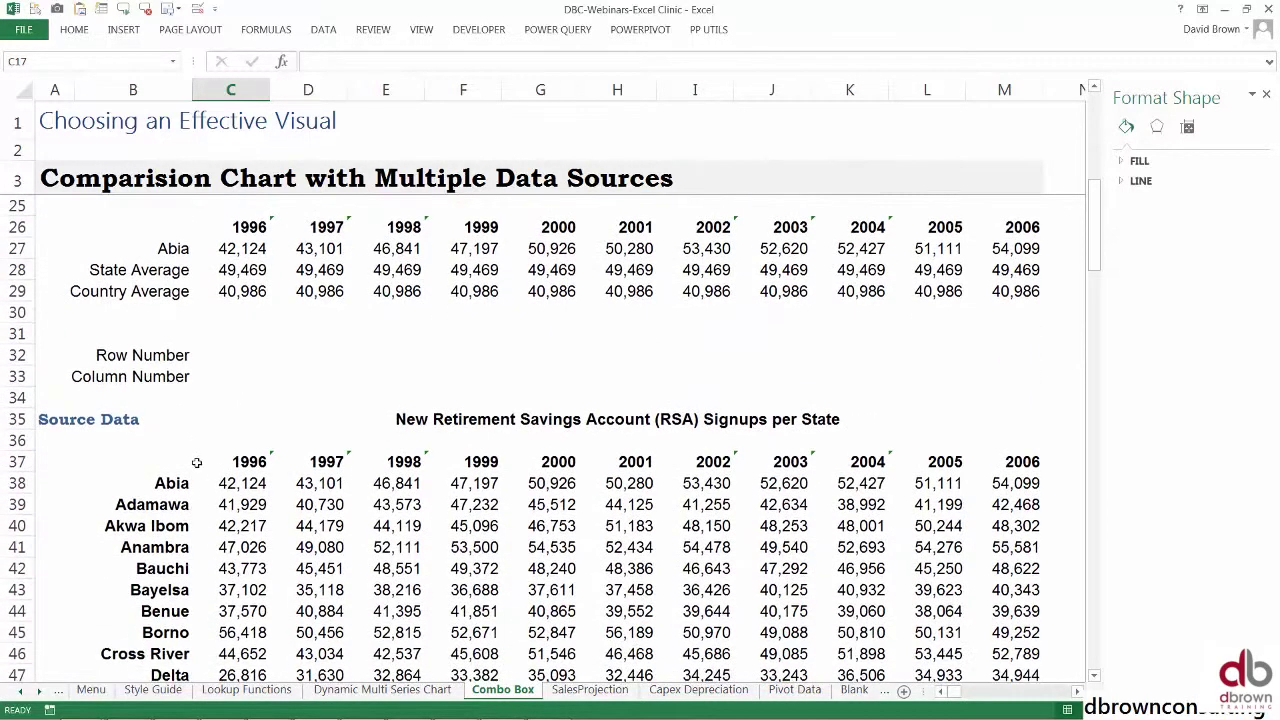
left_click(185, 462)
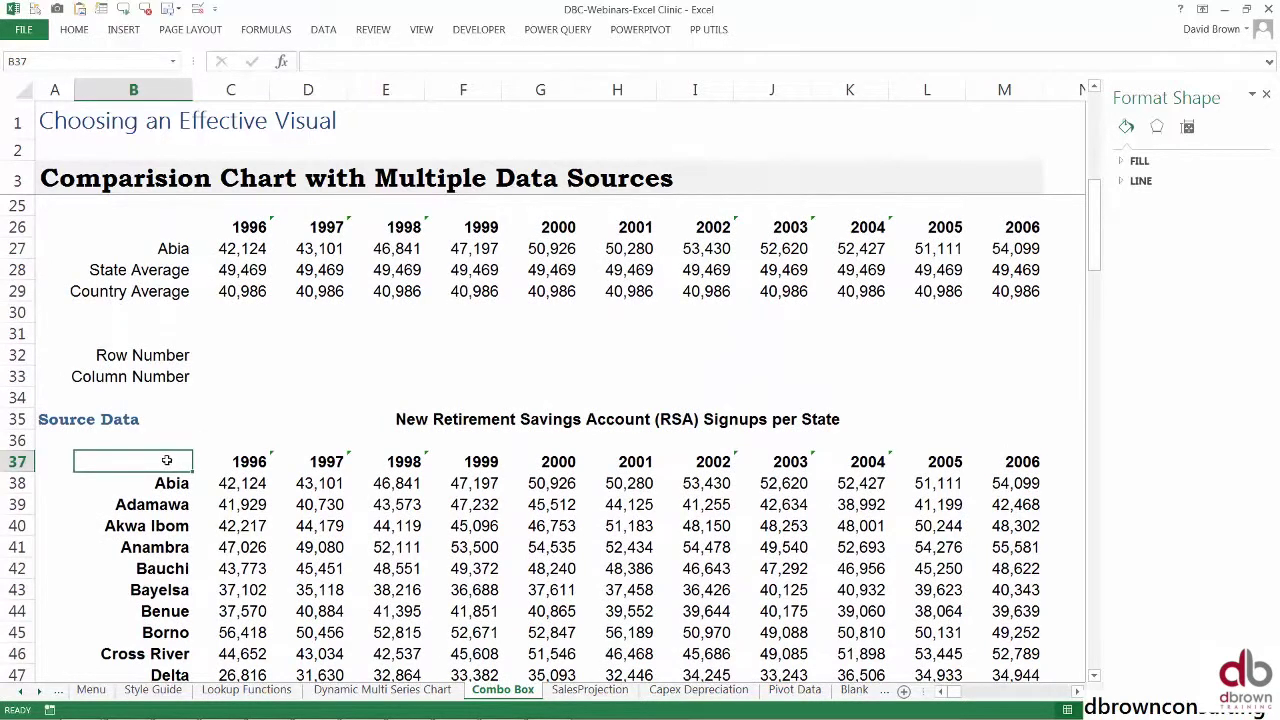
left_click(168, 484)
left_click(166, 463)
left_click(161, 484)
left_click(168, 458)
left_click(160, 484)
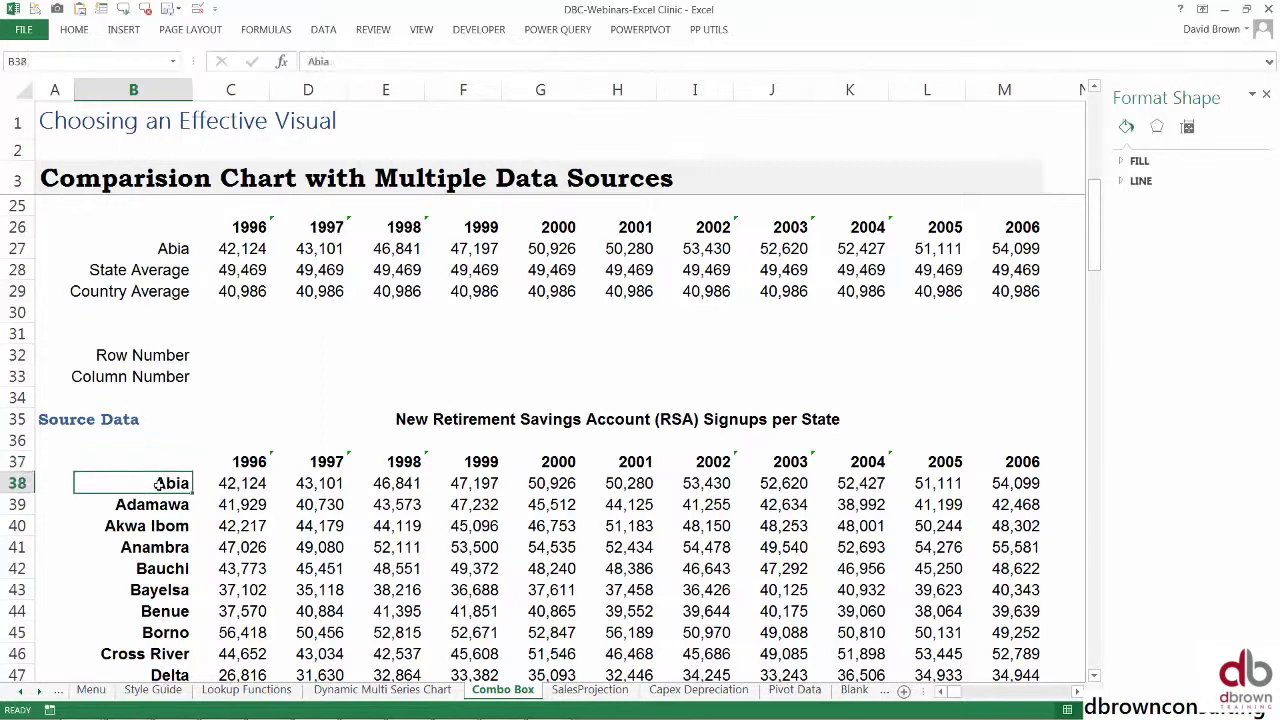
left_click(183, 253)
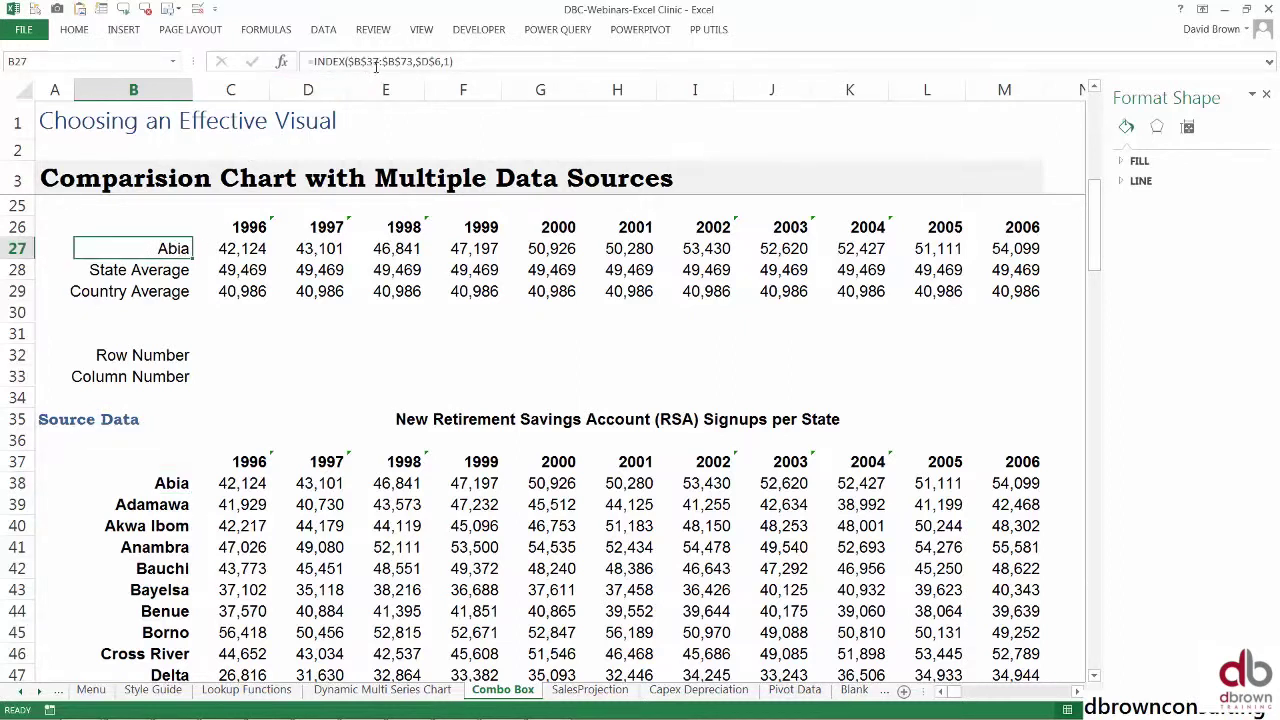
Change B27's INDEX Row_num argument to $D$6+1 so it returns Adamawa
left_click(438, 62)
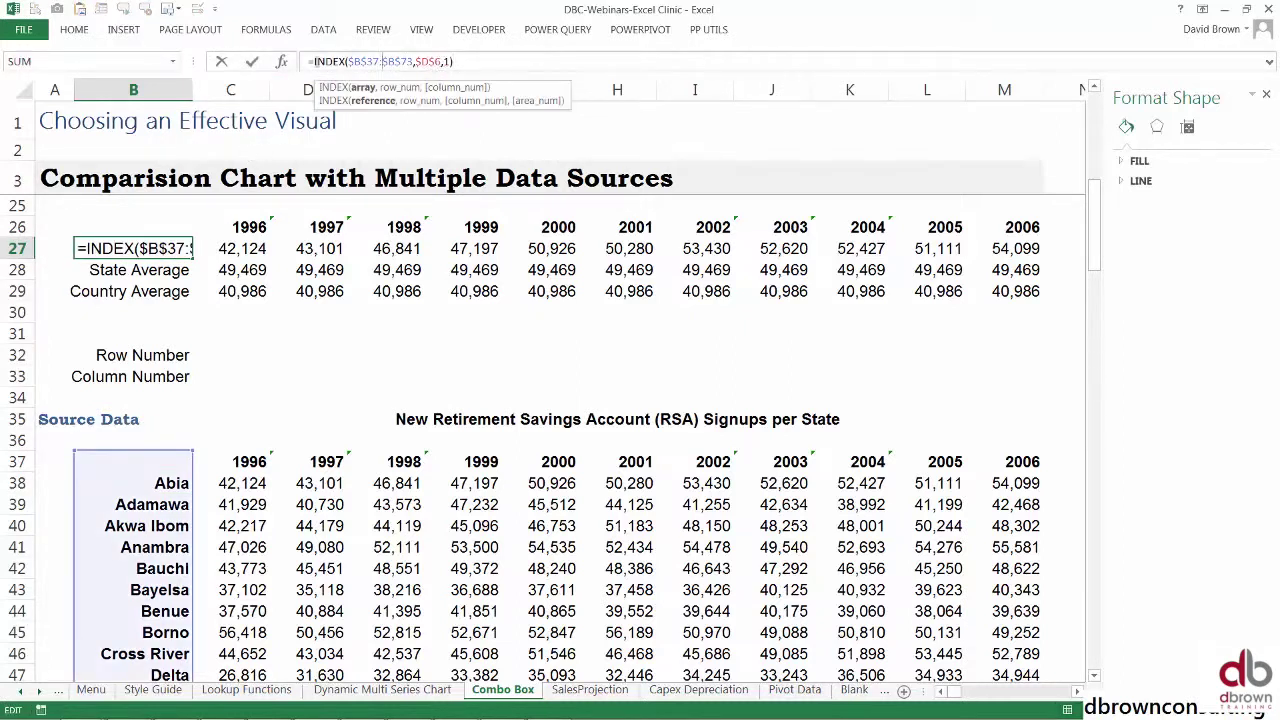
left_click(284, 62)
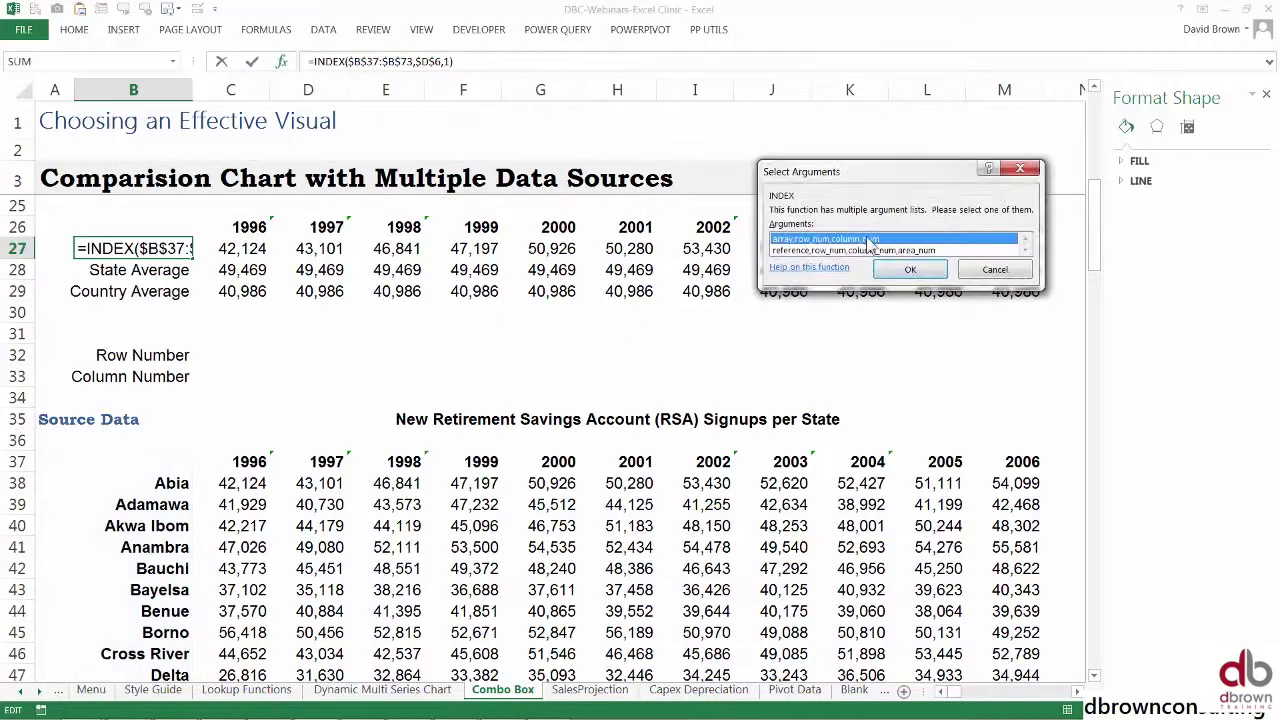
left_click(910, 269)
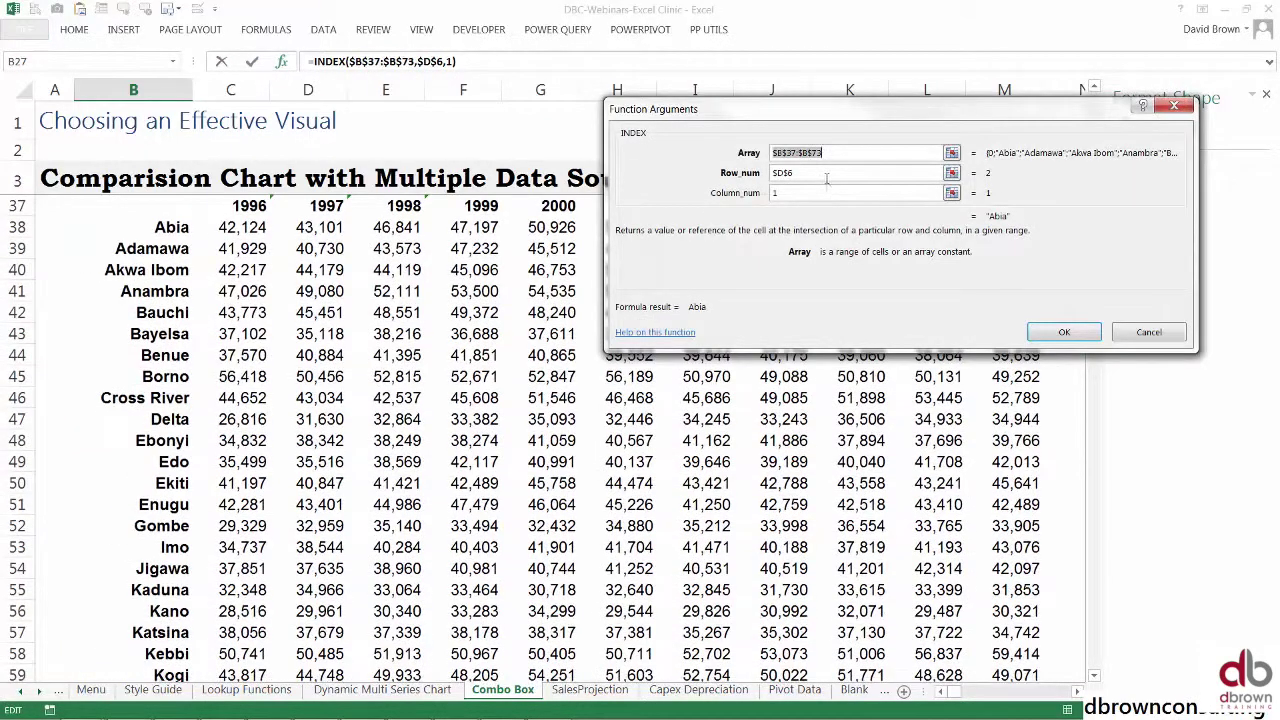
left_click(826, 176)
left_click(818, 153)
left_click(802, 174)
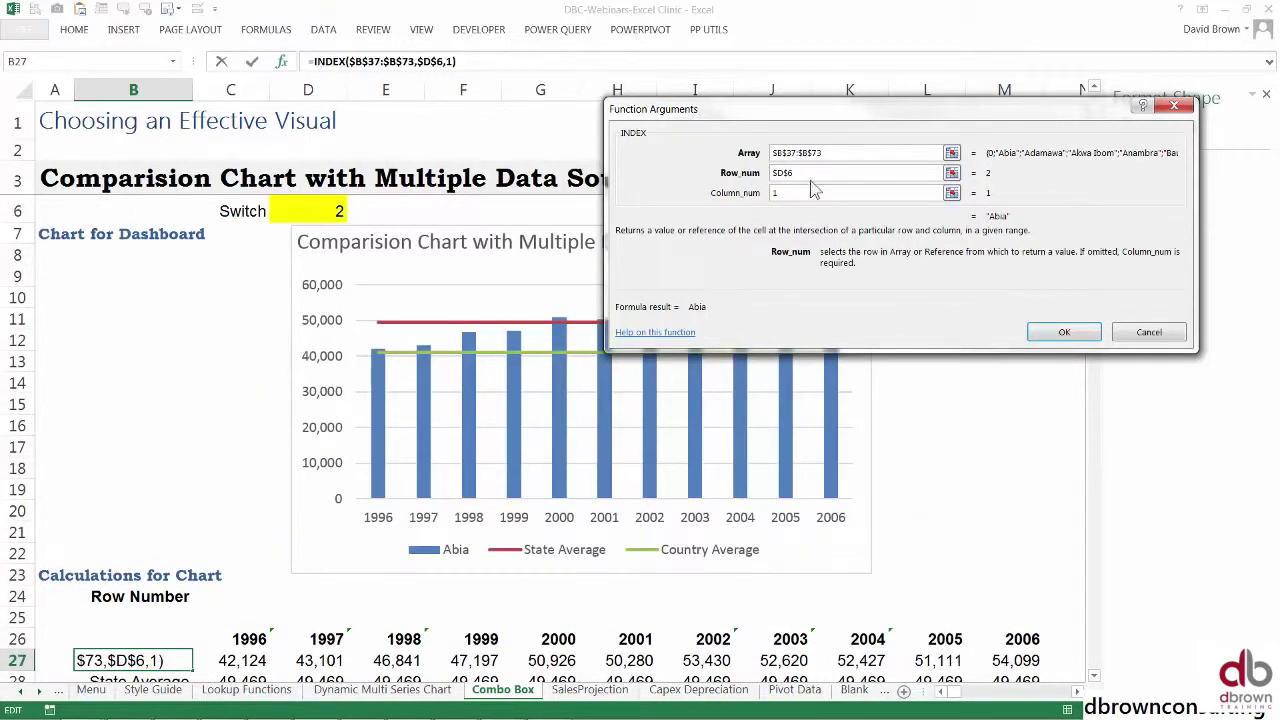
type("+1")
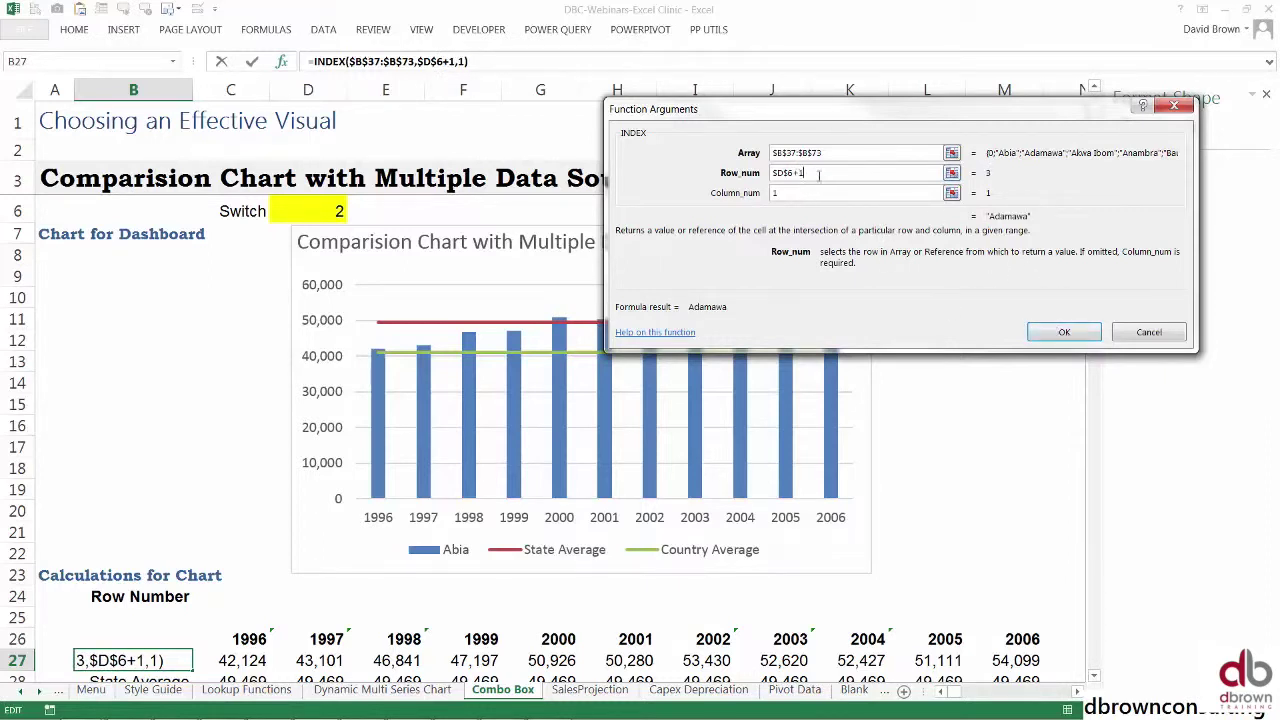
left_click(1064, 332)
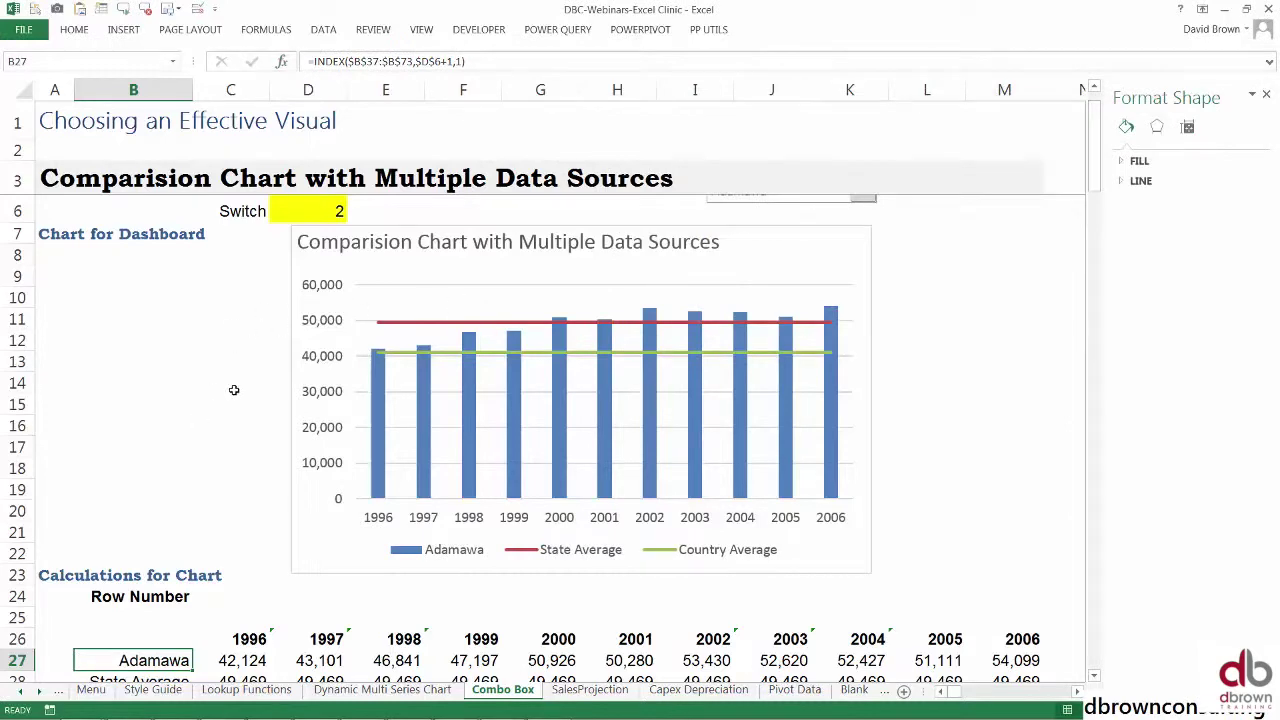
Pick Abia in the chart's drop-down, setting the Switch cell to 1
left_click(234, 390)
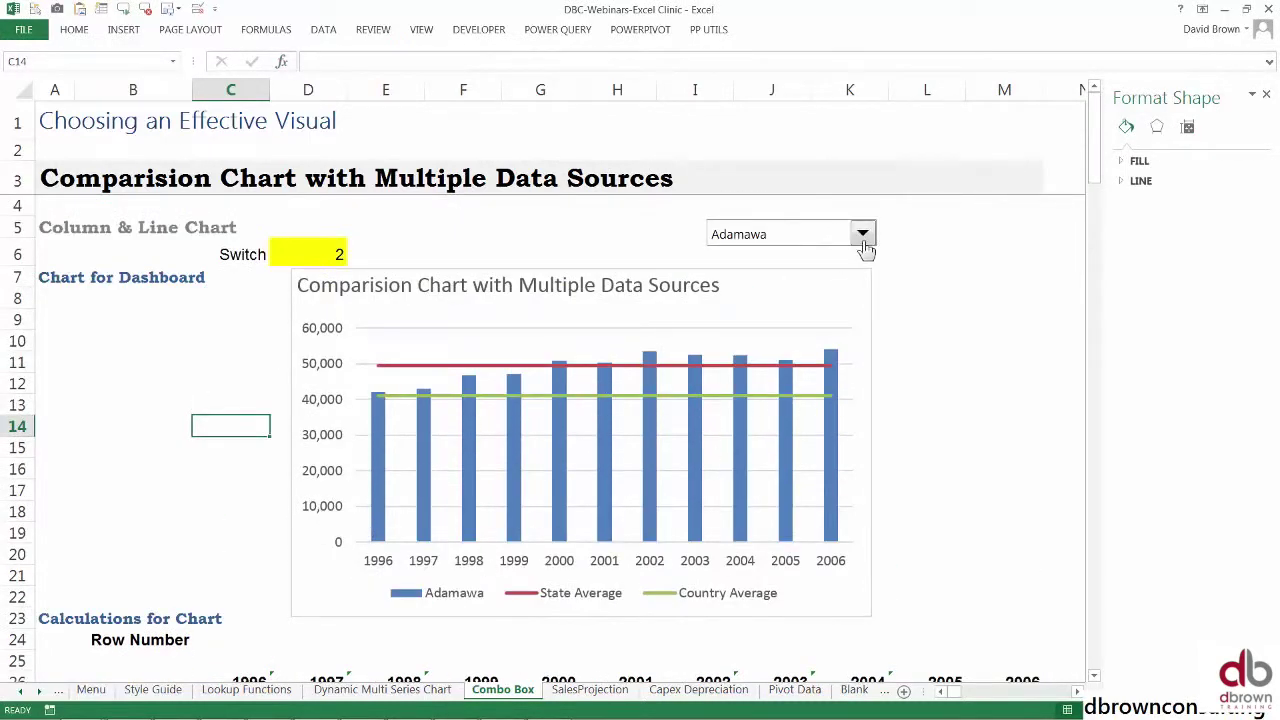
left_click(862, 238)
left_click(865, 262)
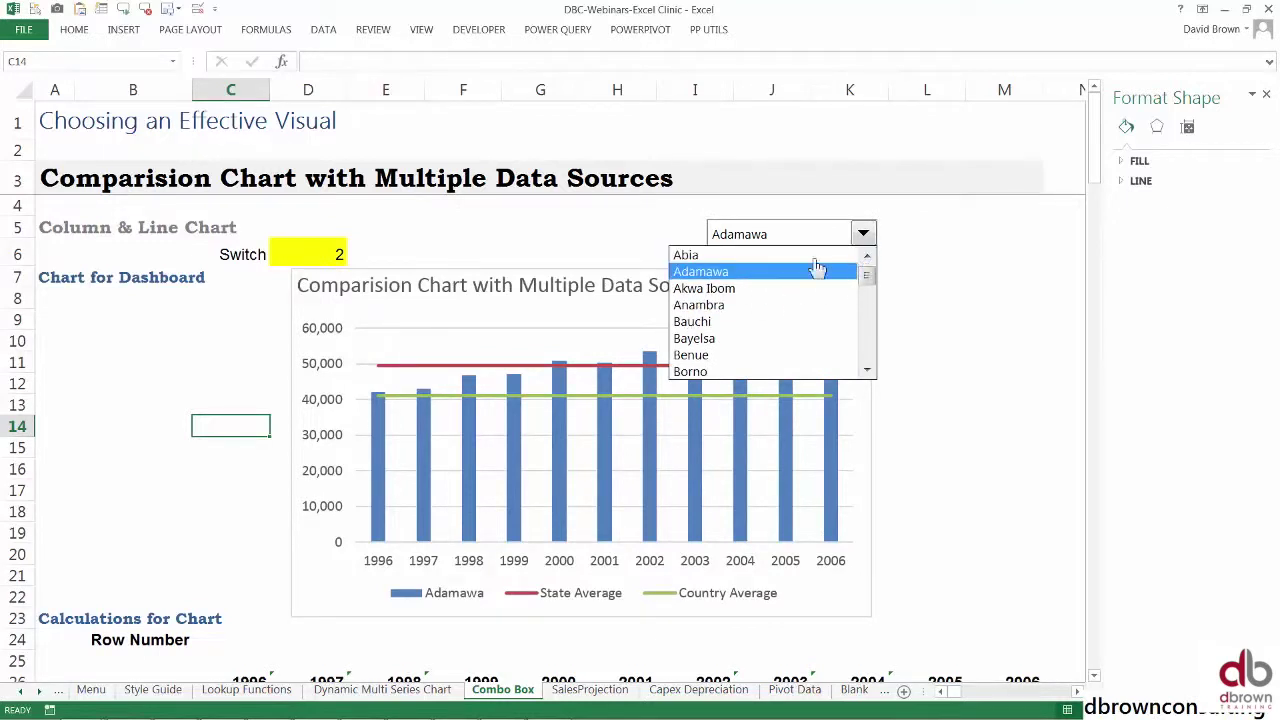
left_click(812, 256)
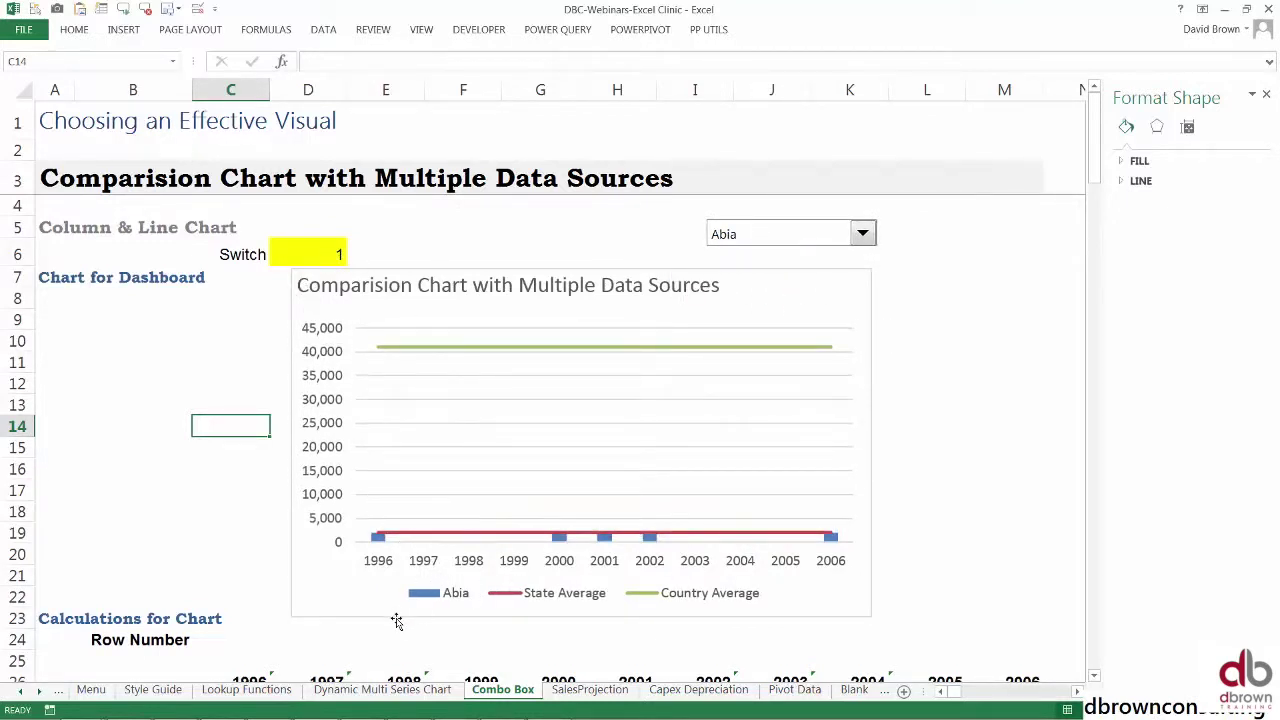
Inspect the INDEX/MATCH formula in C27, whose Abia row returns years 1,996–2,006
scroll(302, 609, "down", 6)
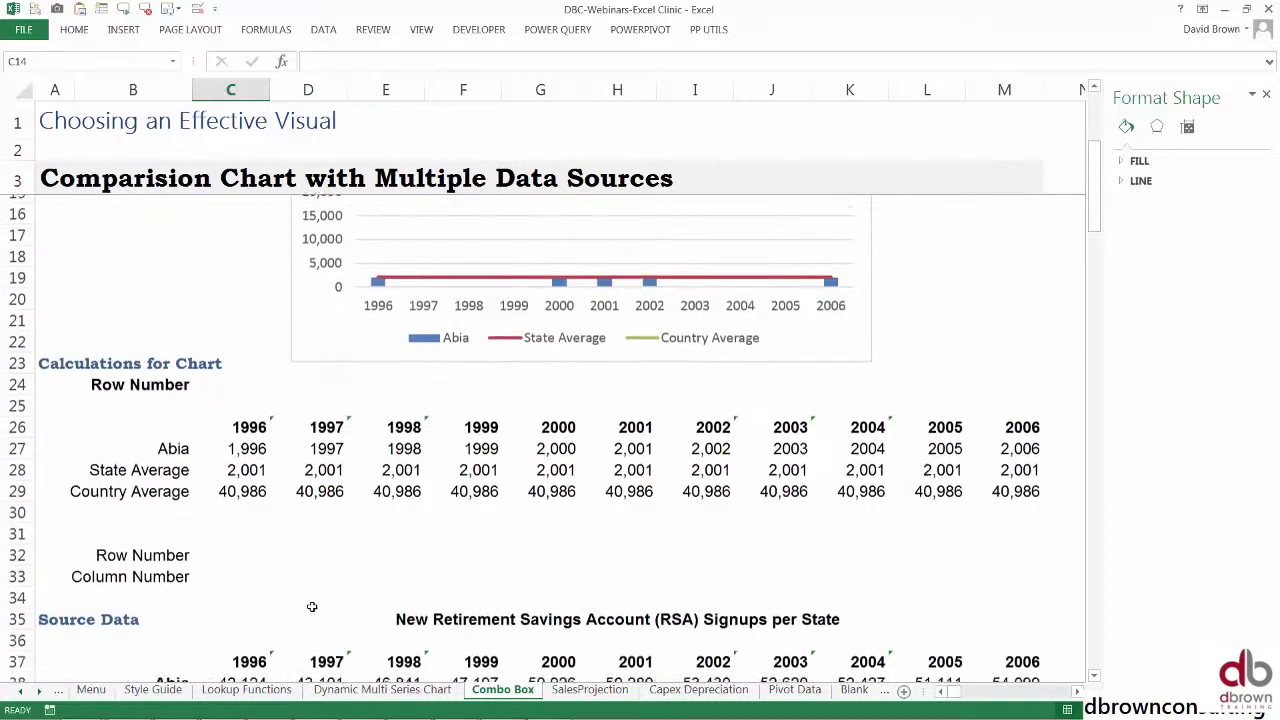
scroll(302, 609, "down", 2)
scroll(300, 606, "up", 1)
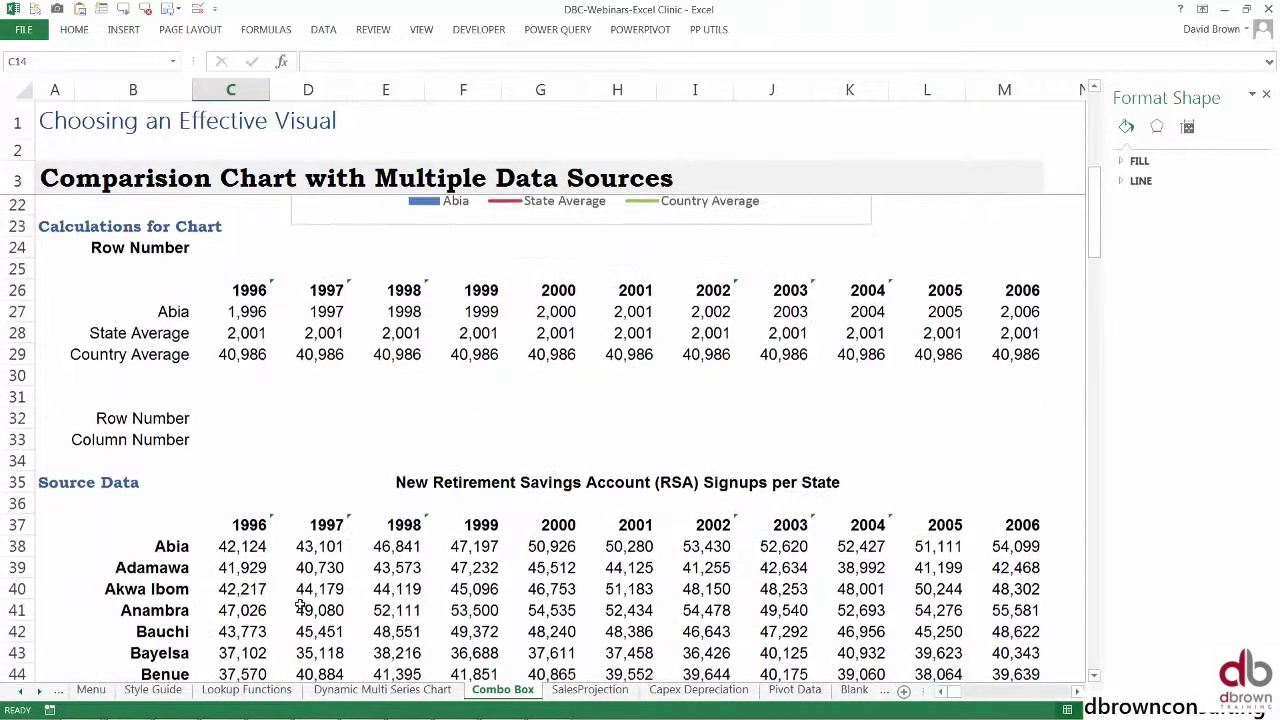
left_click(258, 312)
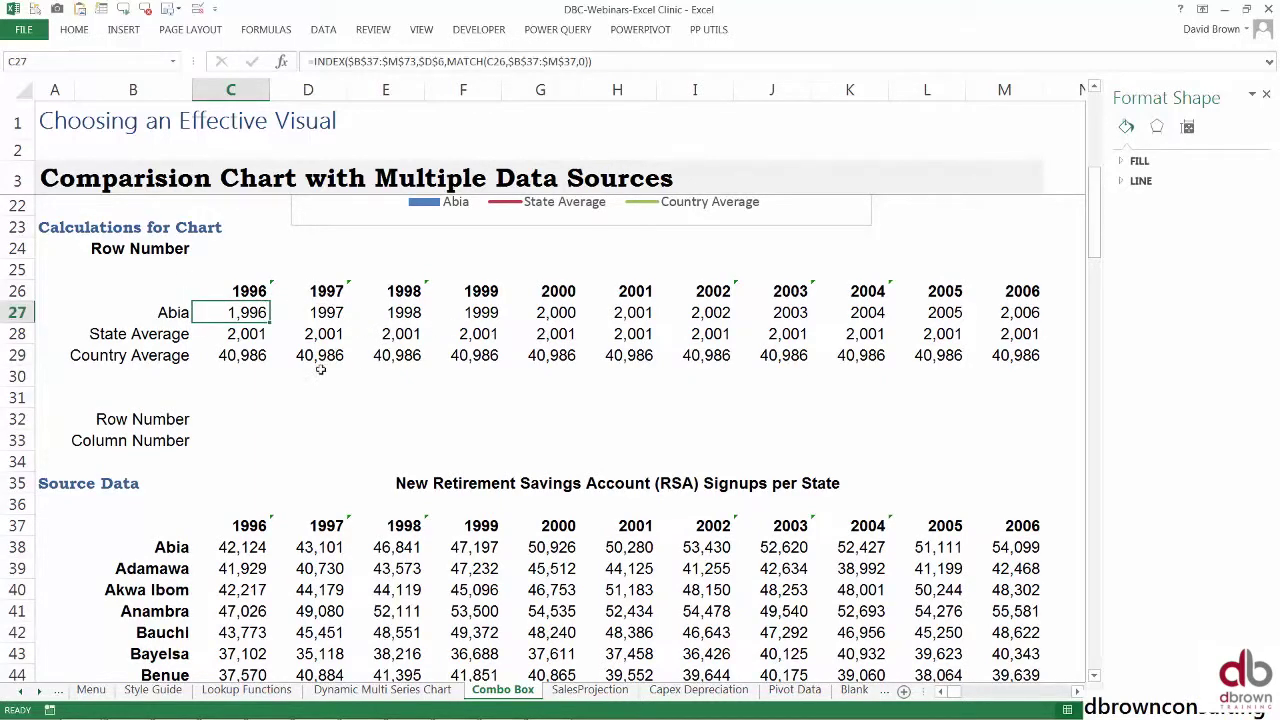
Check Abia's 1996 value in the source data, then return to cell C27's formula
scroll(268, 389, "down", 3)
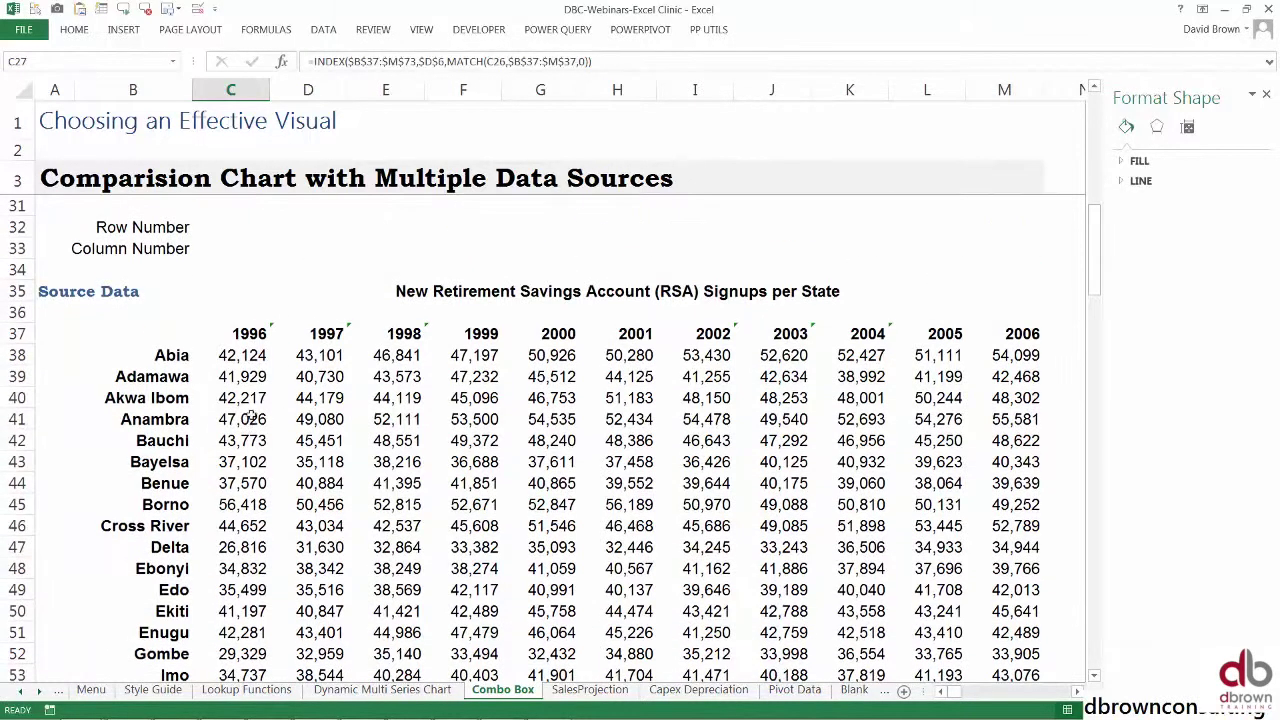
left_click(260, 352)
scroll(258, 370, "up", 4)
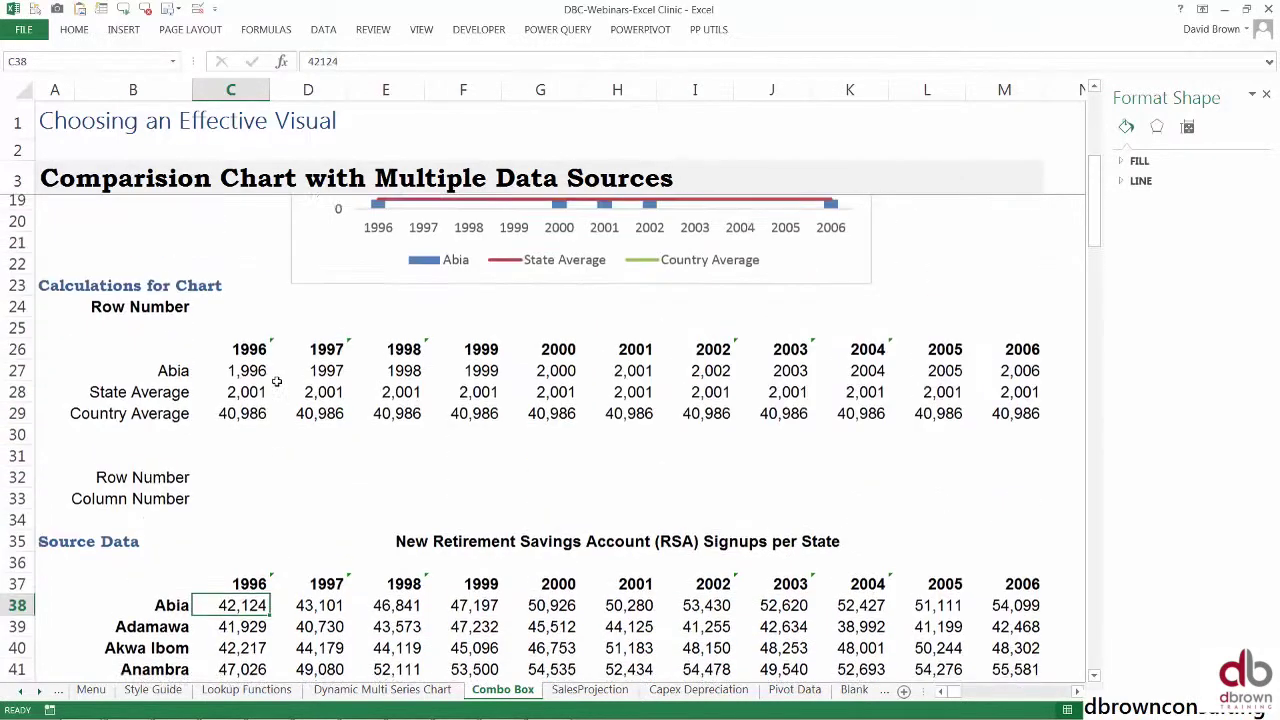
left_click(255, 378)
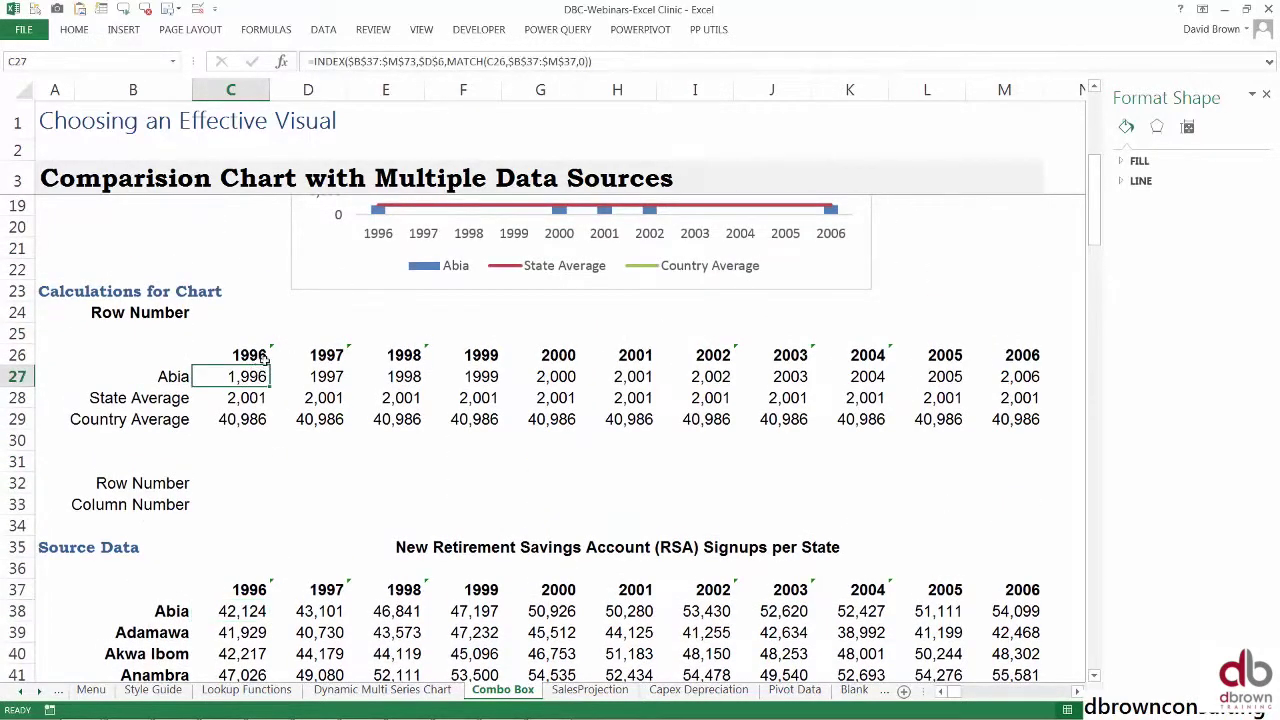
Add +1 to the row argument of C27's INDEX formula and fill it across to M27
left_click(378, 61)
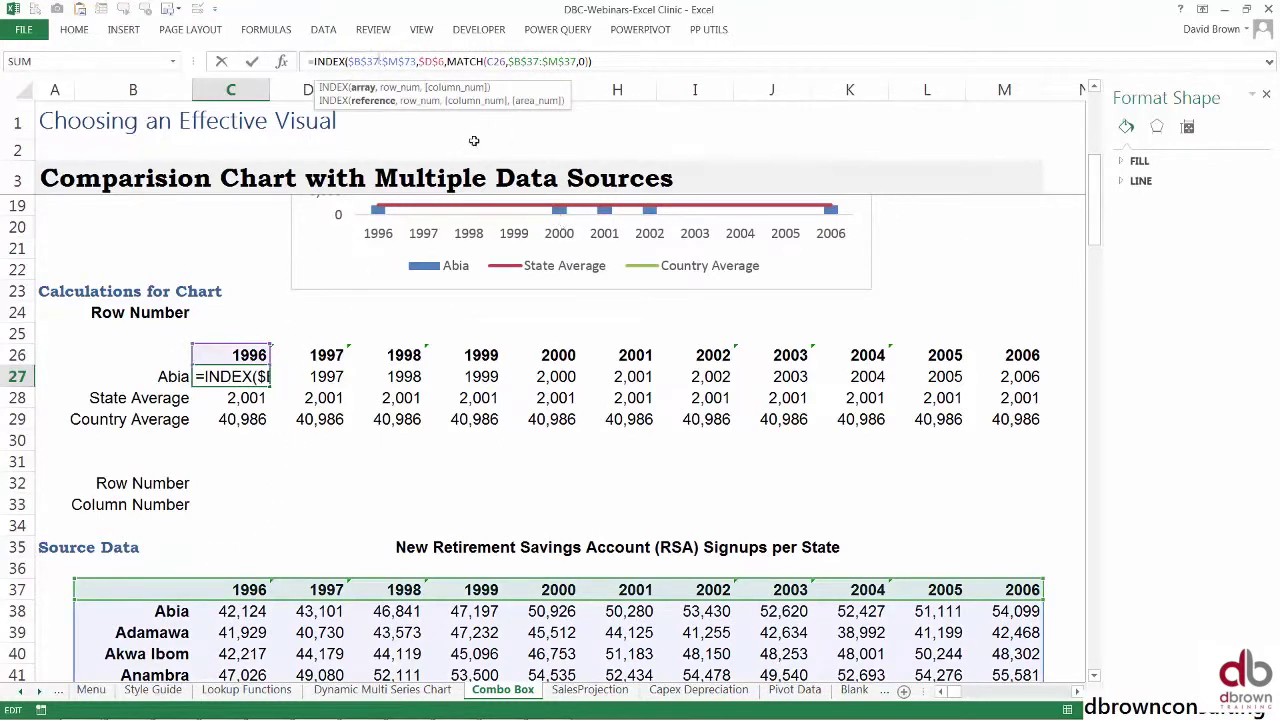
left_click(445, 61)
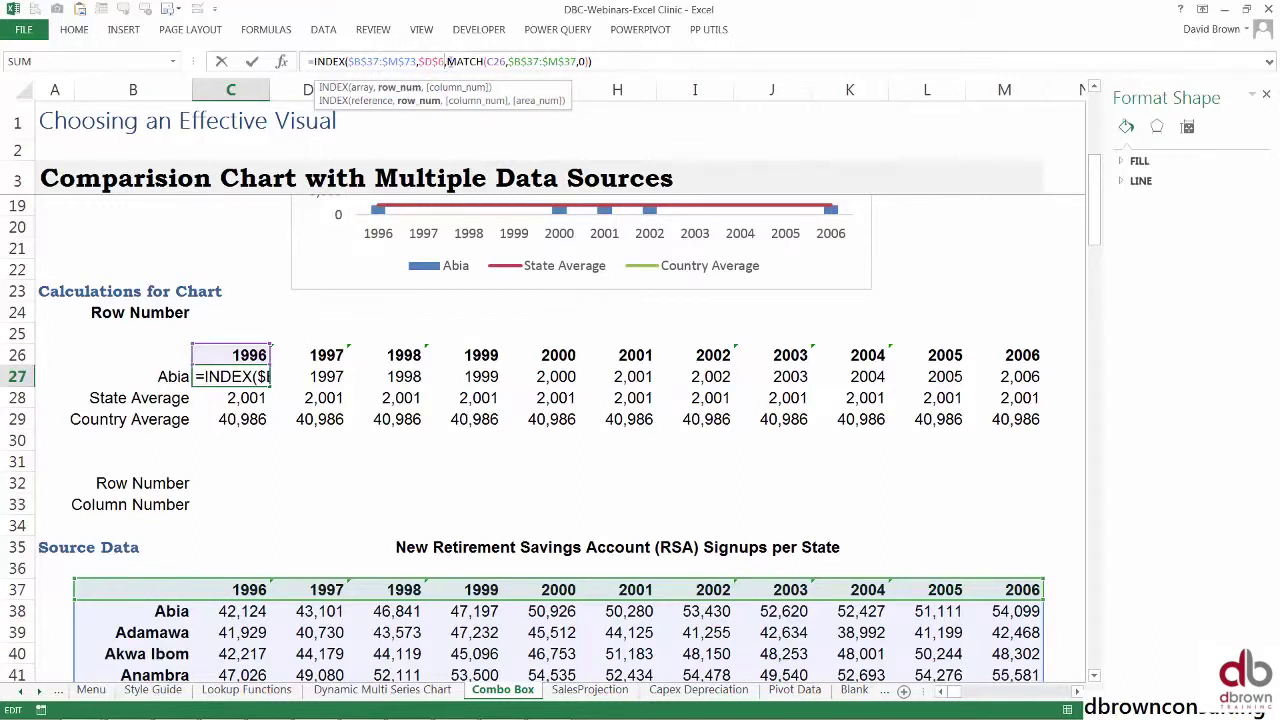
type("+1")
key("Return")
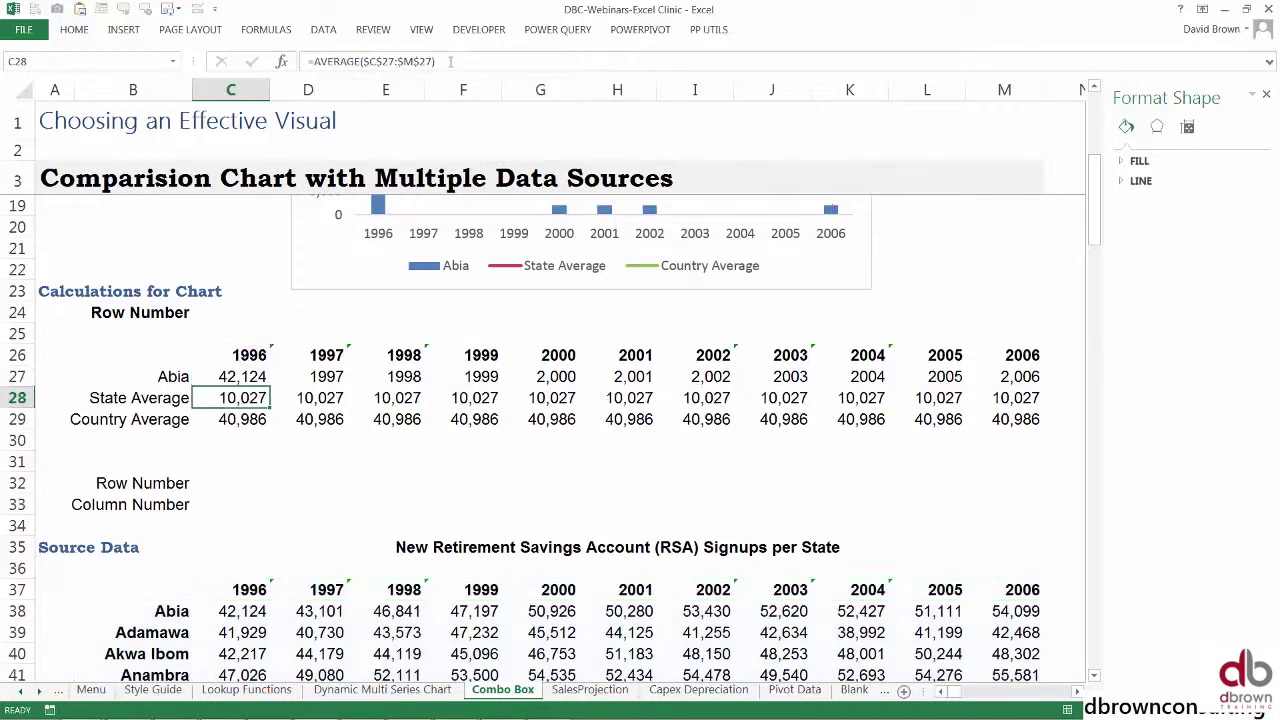
key("Up")
key("ctrl+shift+Right")
key("ctrl+r")
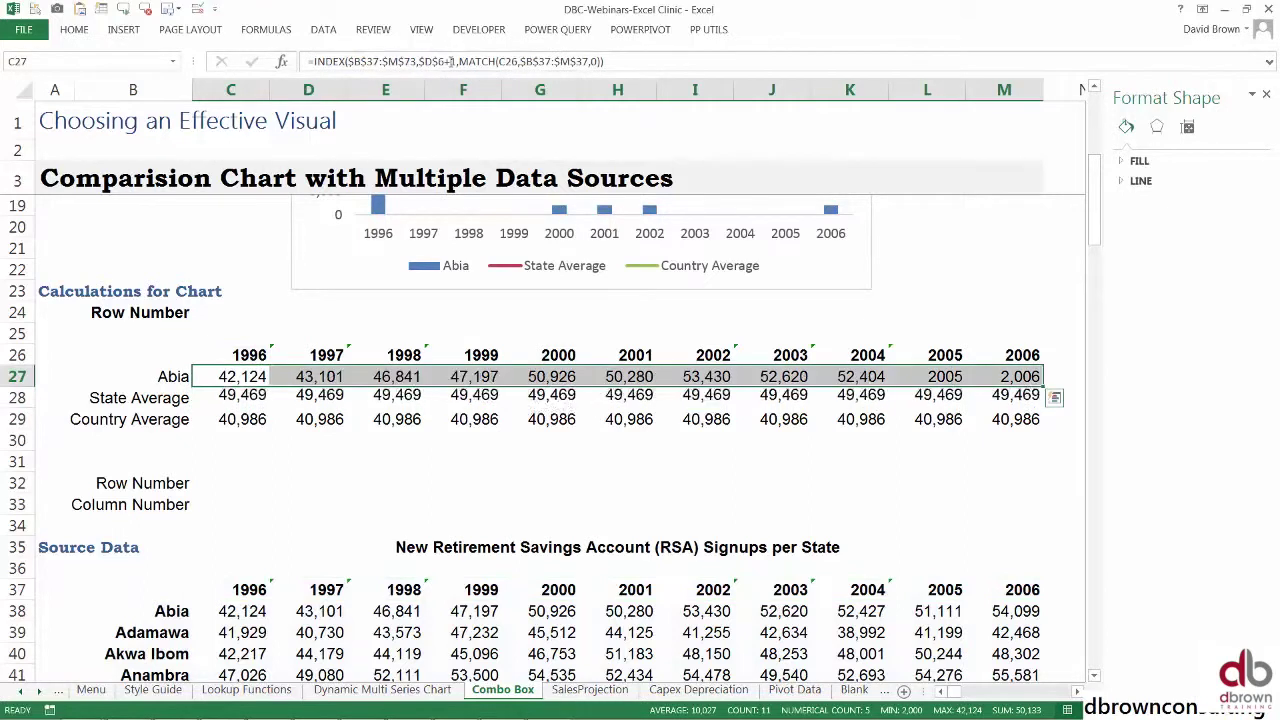
key("ctrl+shift+Left")
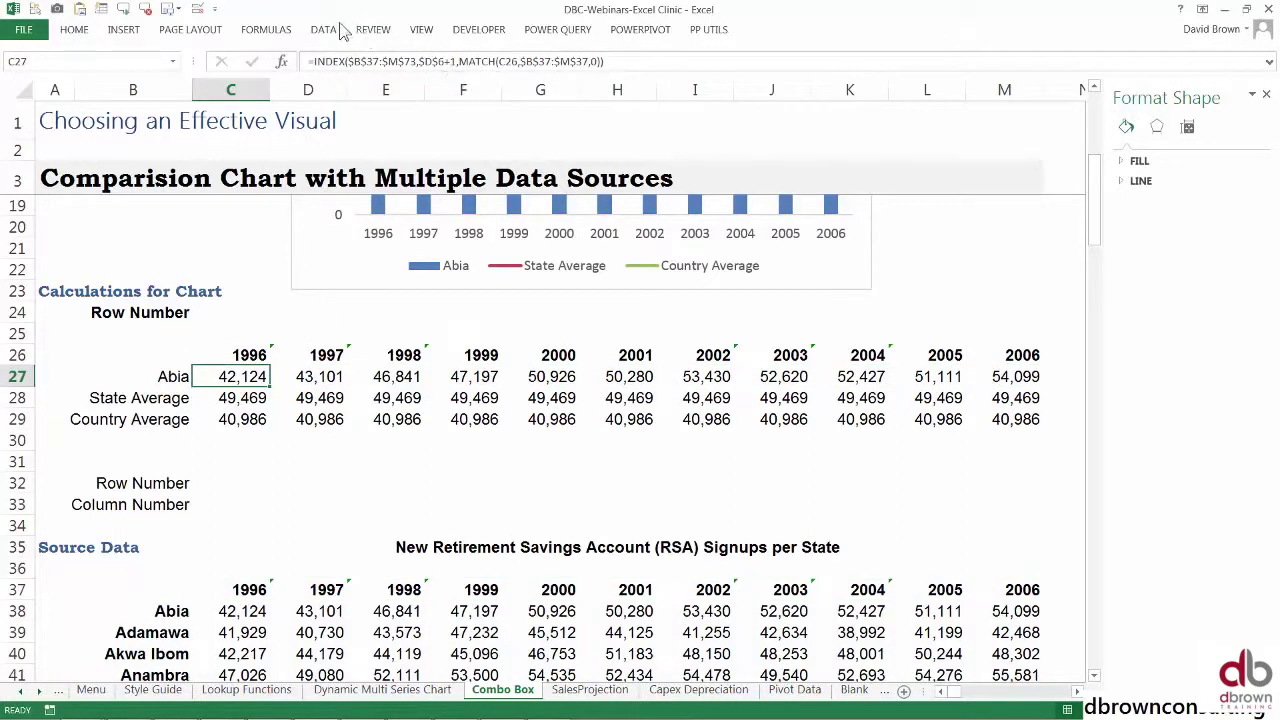
left_click(390, 372)
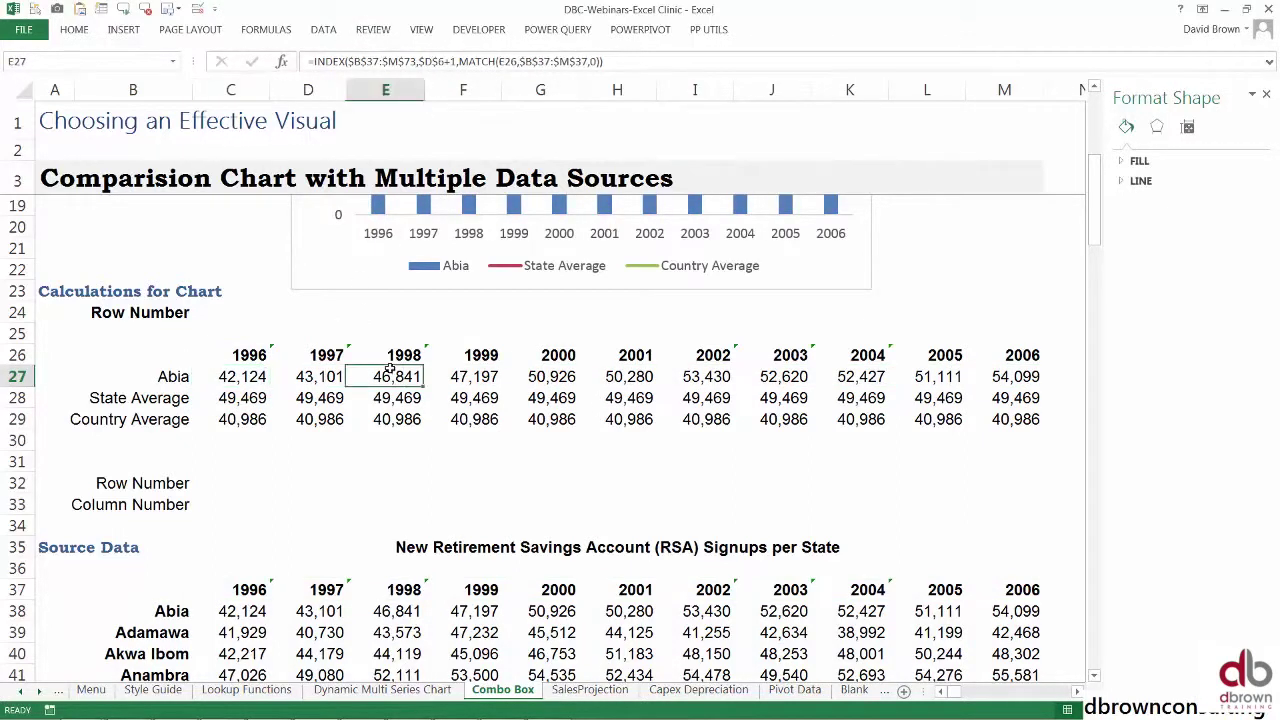
Test the state dropdown by charting Akwa Ibom, Cross River, then Ekiti
scroll(425, 370, "up", 5)
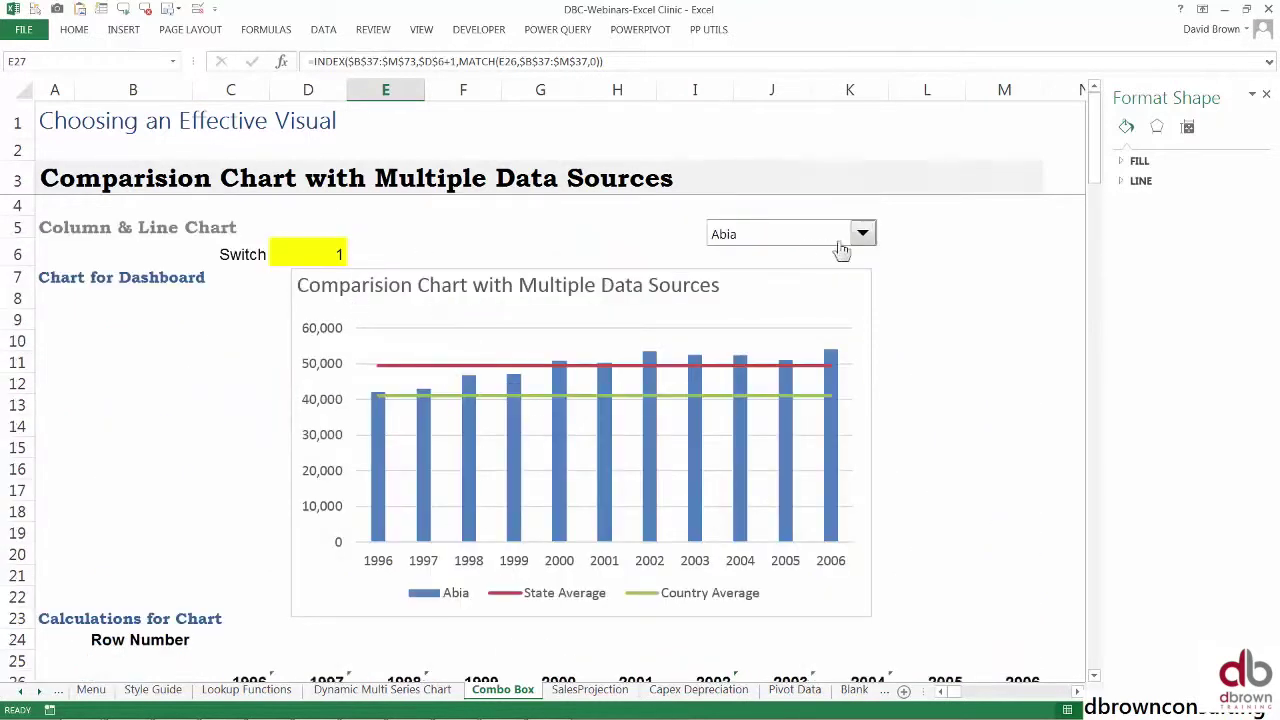
left_click(862, 234)
left_click(786, 300)
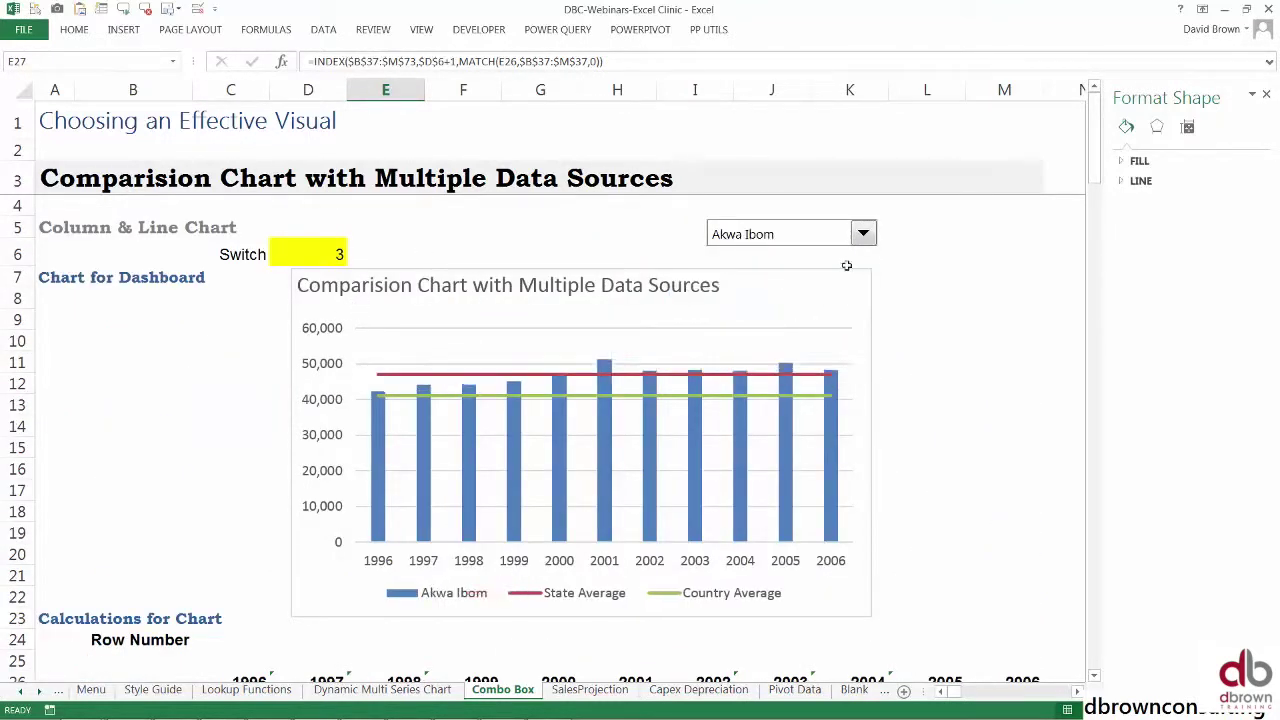
left_click(863, 238)
left_click(777, 357)
left_click(862, 234)
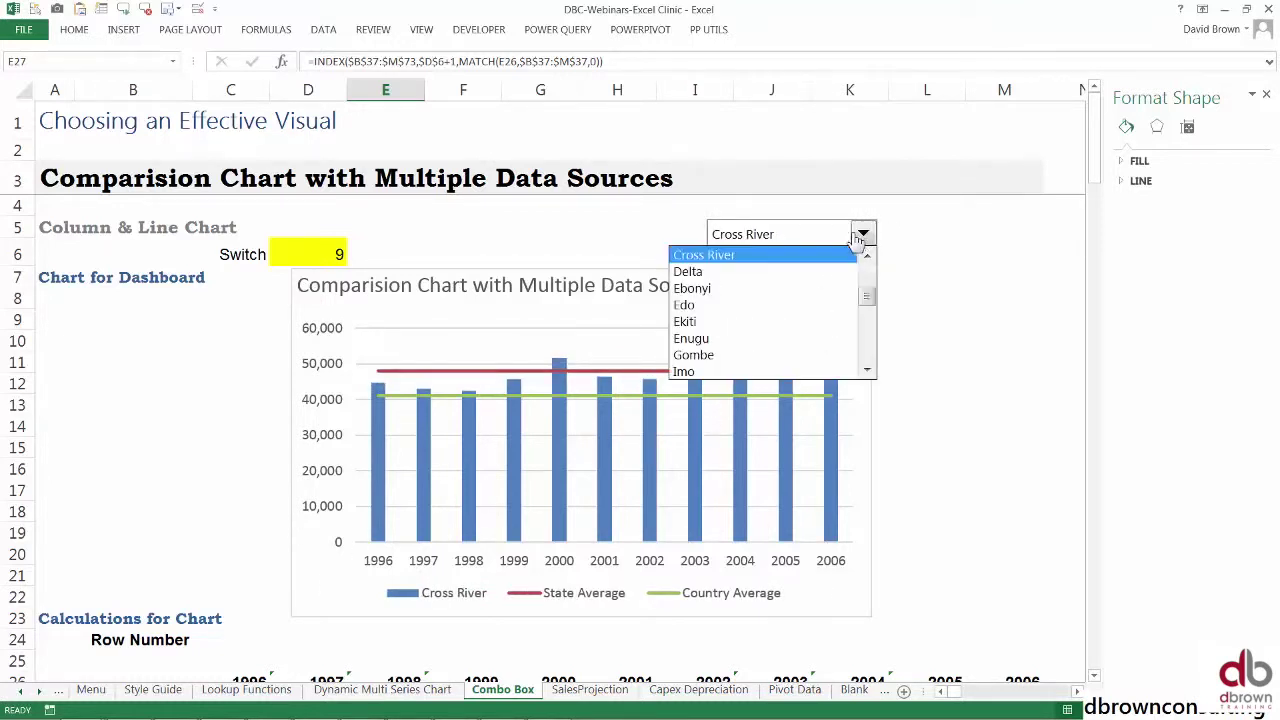
left_click(745, 321)
Move the dropdown into the chart's top-right corner and choose Gombe
right_click(798, 237)
key("Escape")
left_click_drag(796, 234, 813, 313)
left_click(944, 272)
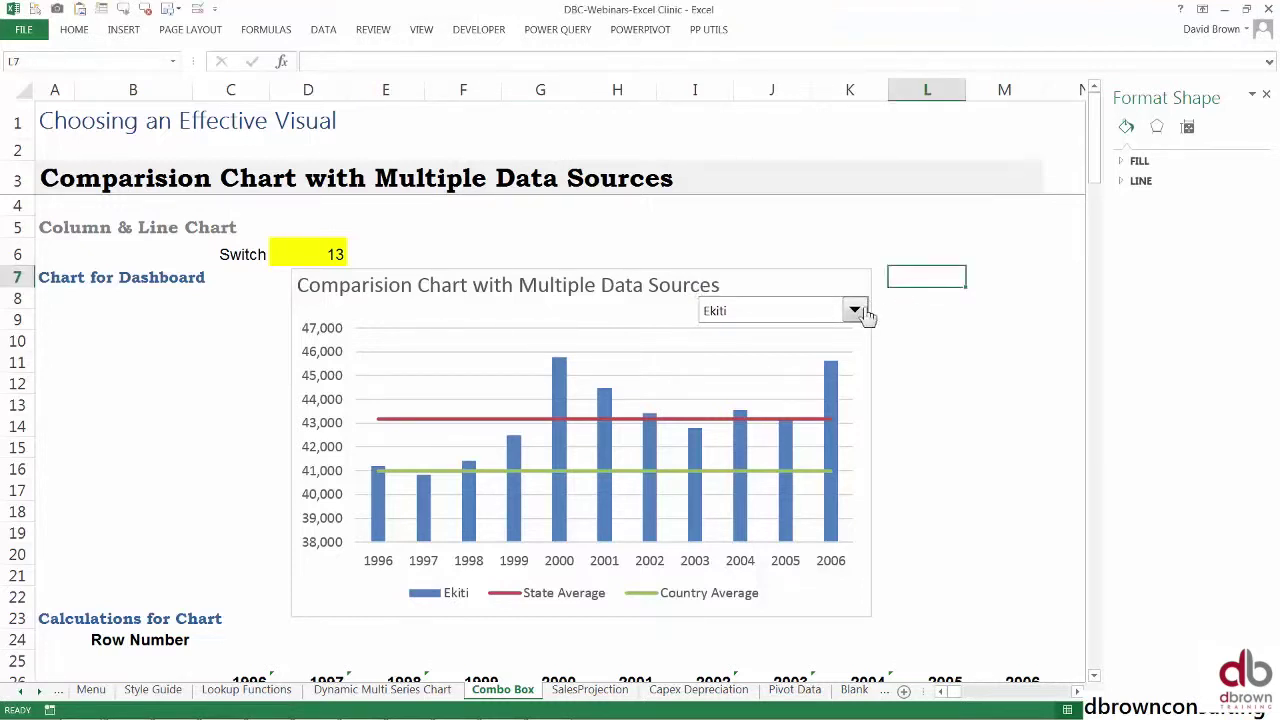
left_click(856, 311)
left_click(806, 366)
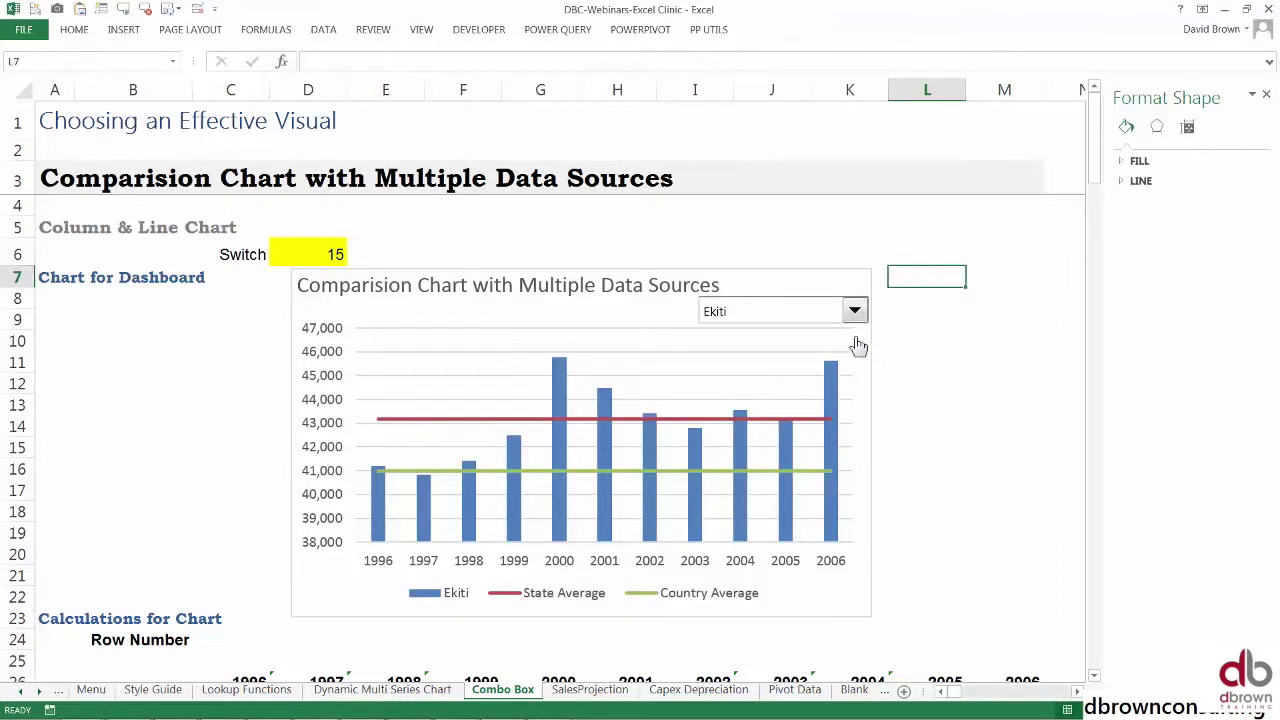
left_click(825, 257)
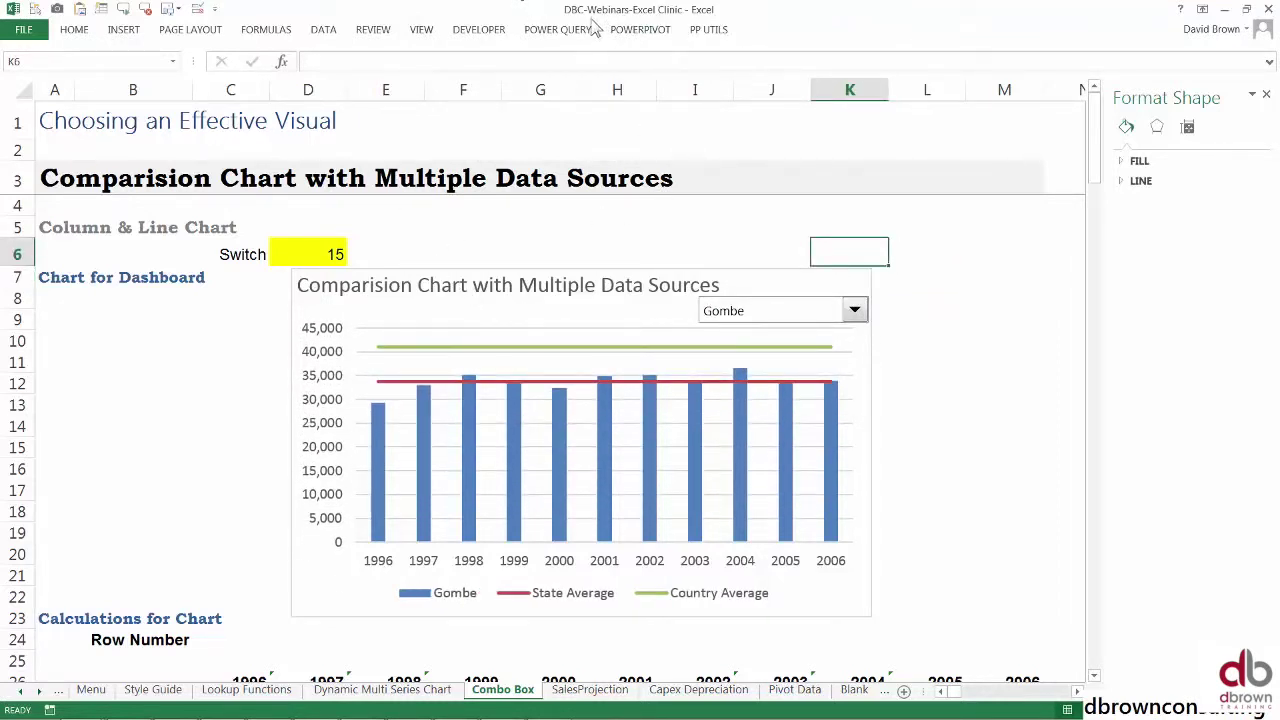
Draw a Form Control list box to the right of the chart
left_click(478, 32)
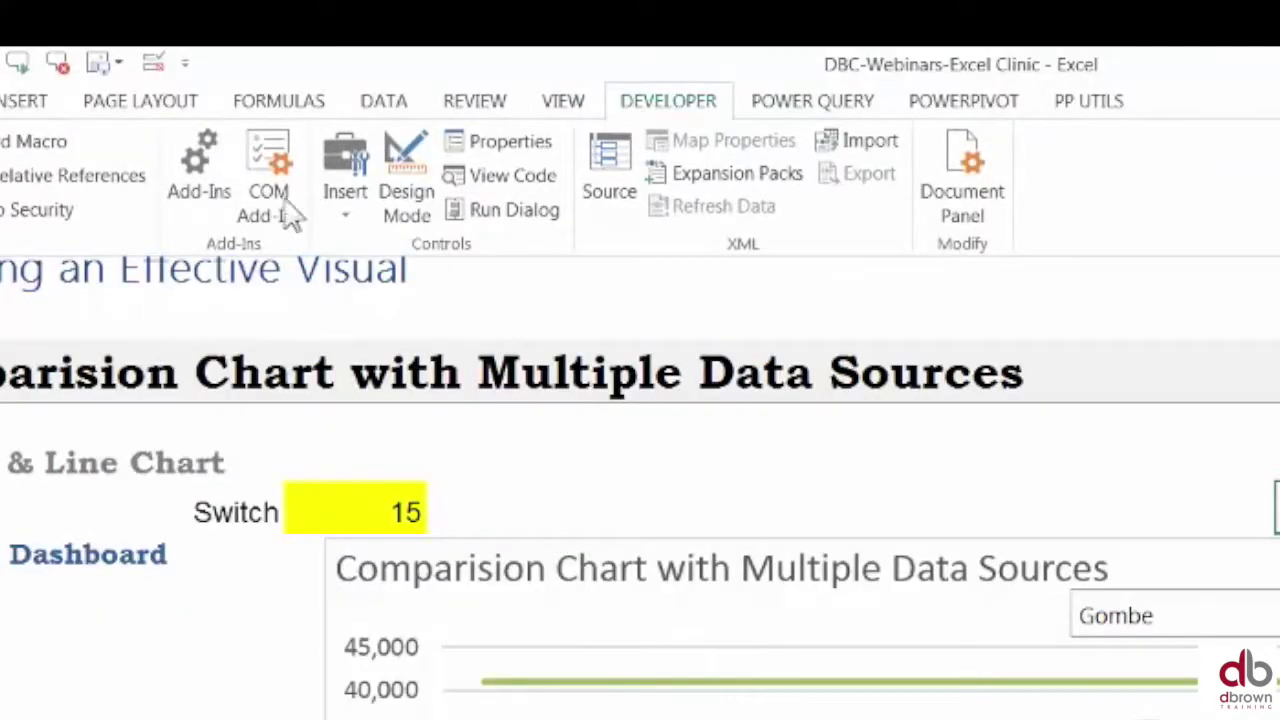
left_click(360, 222)
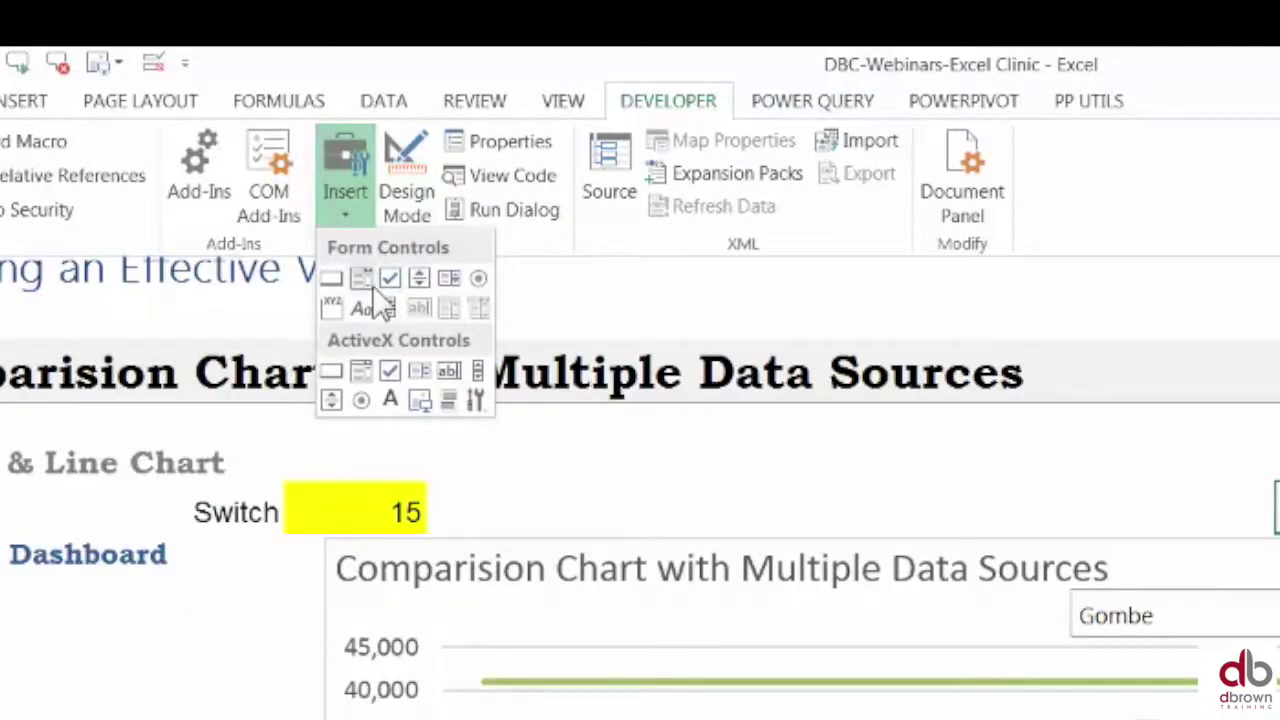
left_click(450, 285)
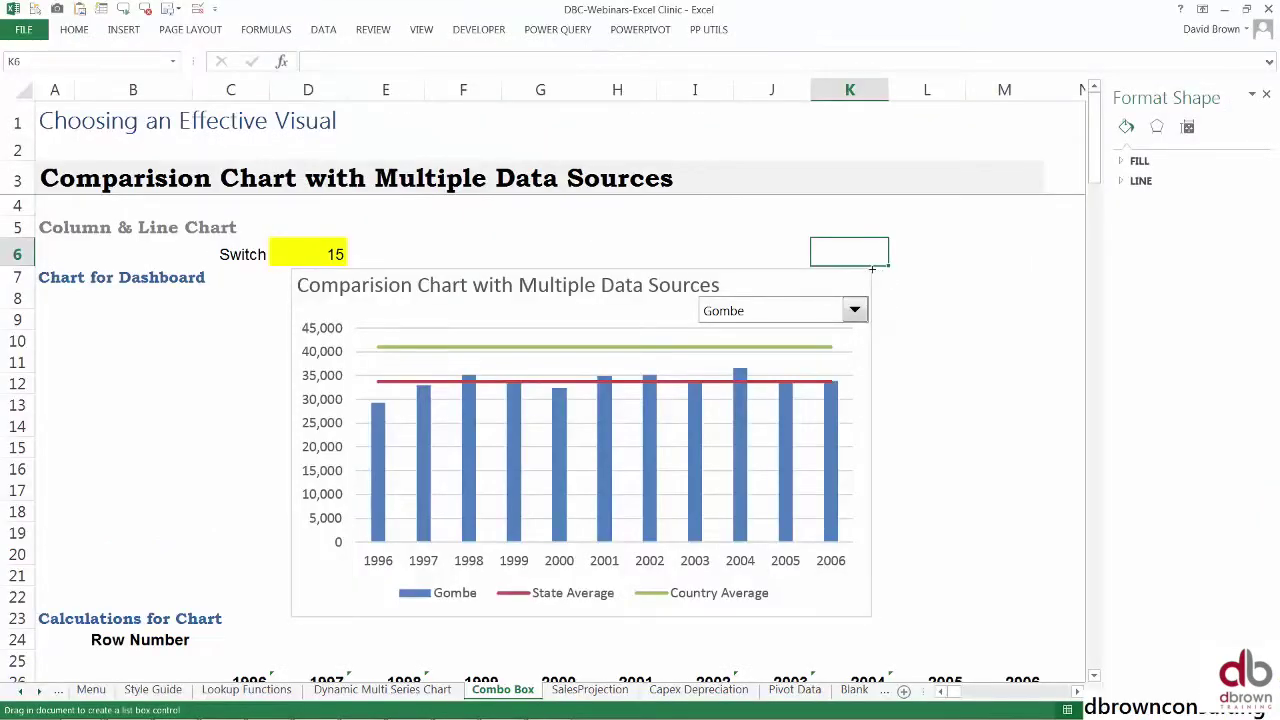
left_click_drag(872, 269, 1005, 605)
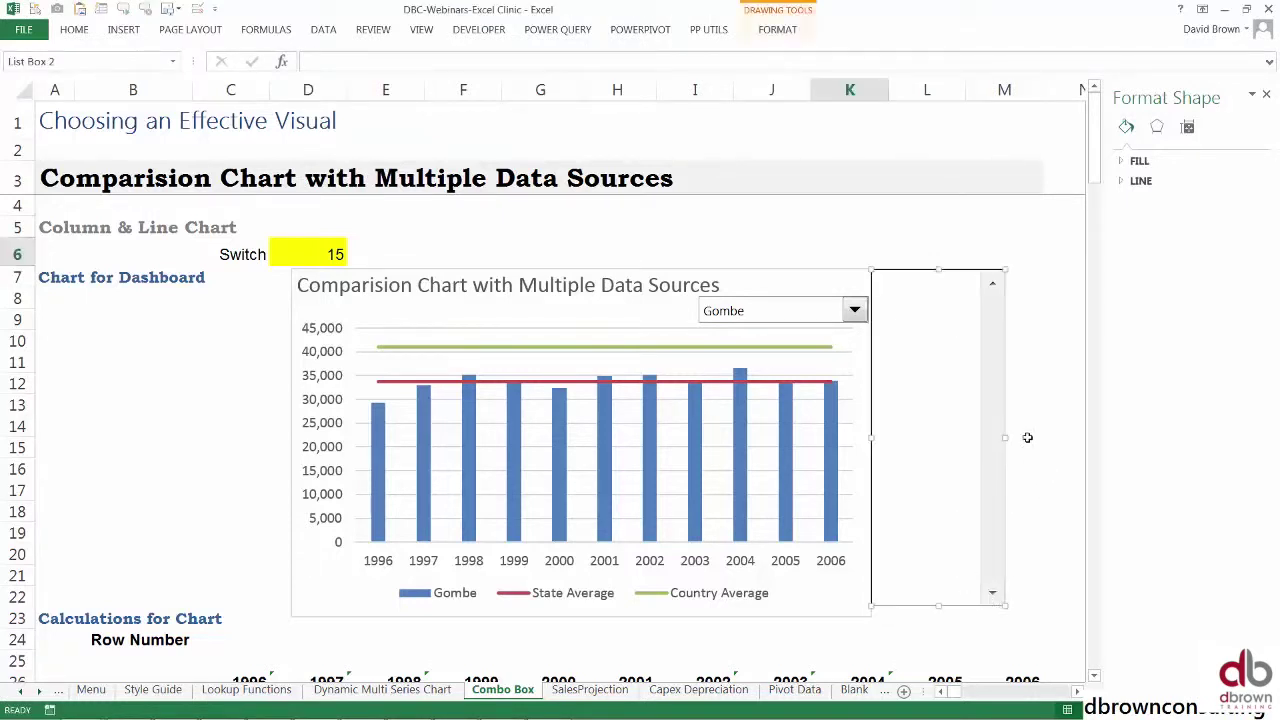
Set the list box's input range to List and its cell link to Switch
right_click(960, 367)
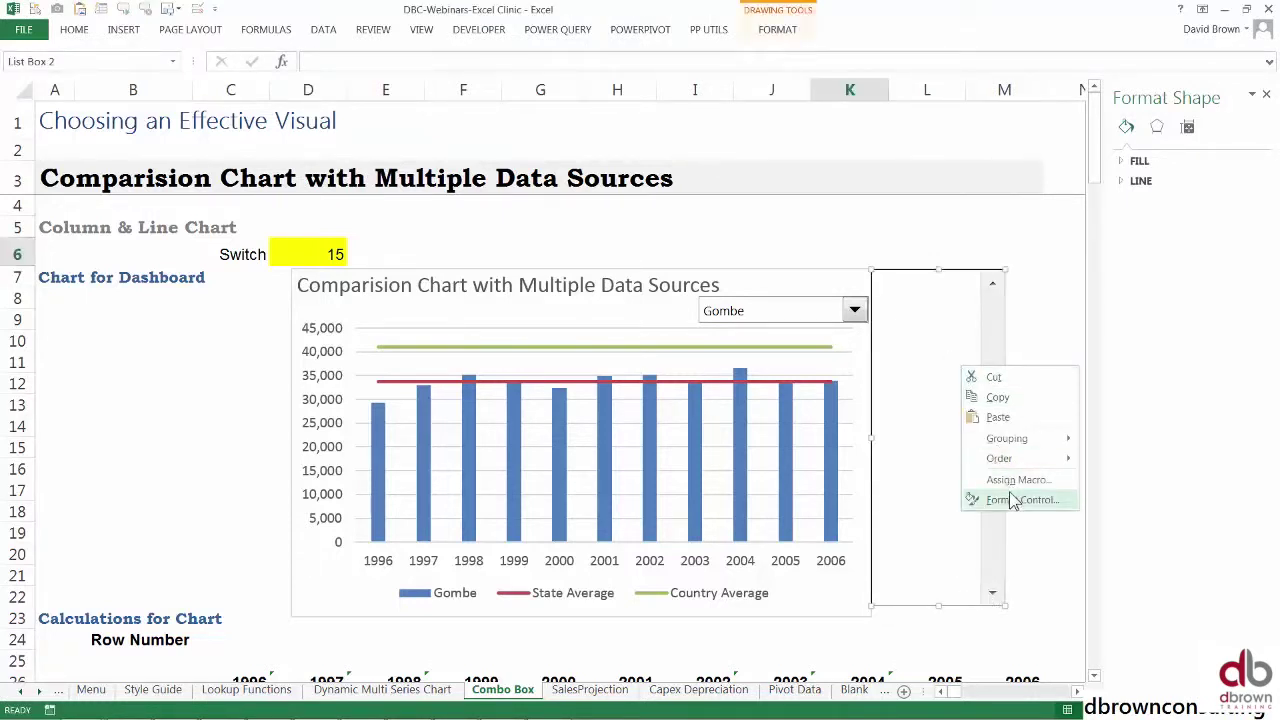
left_click(1014, 497)
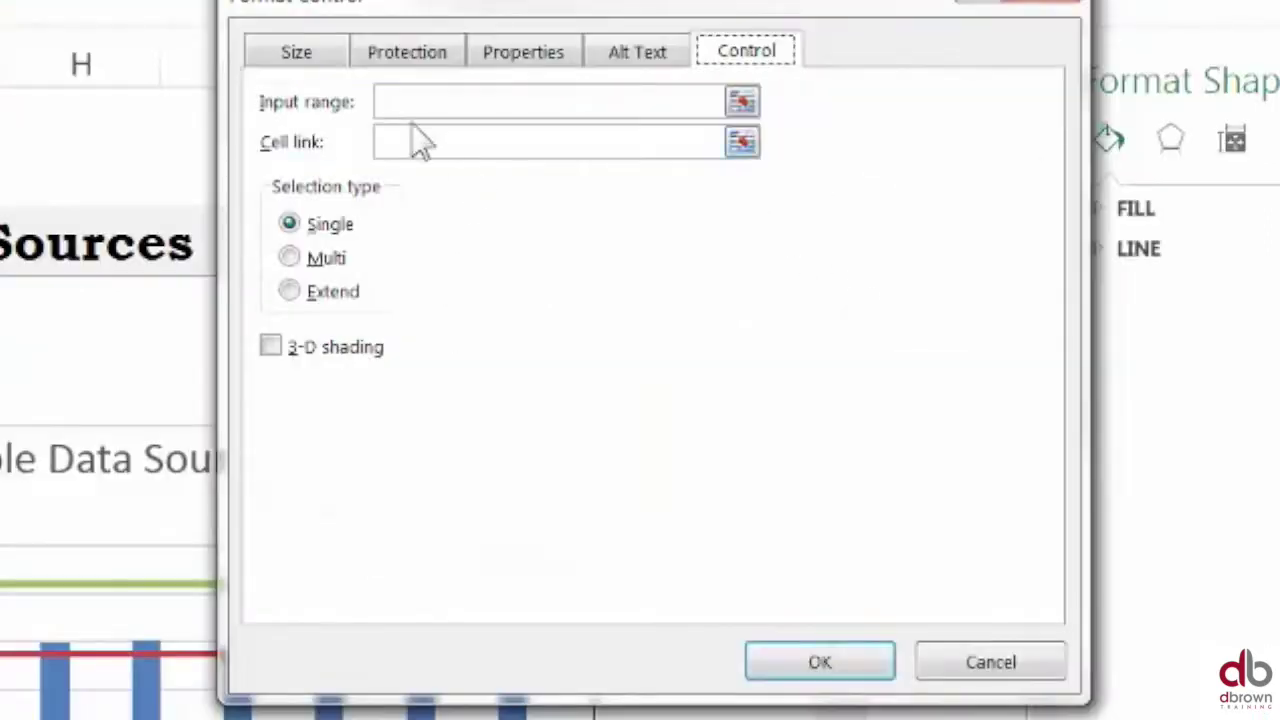
left_click(420, 100)
type("Lis")
type("sw")
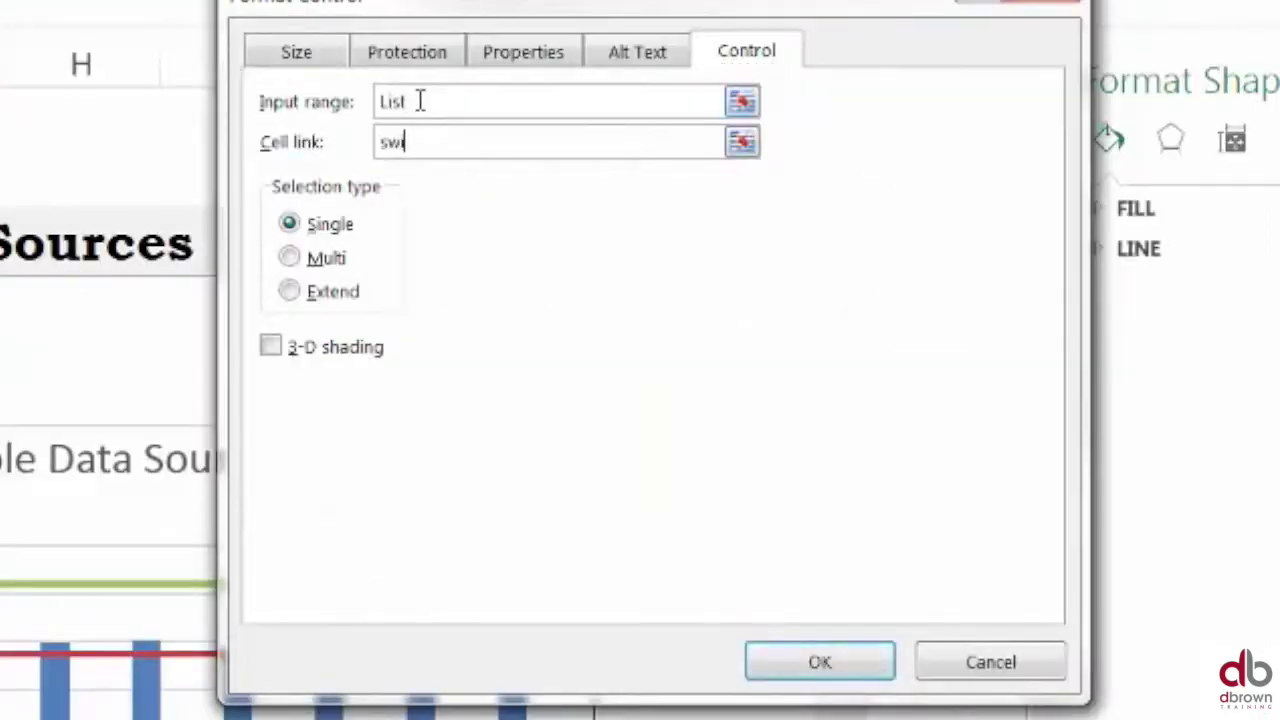
type("itch")
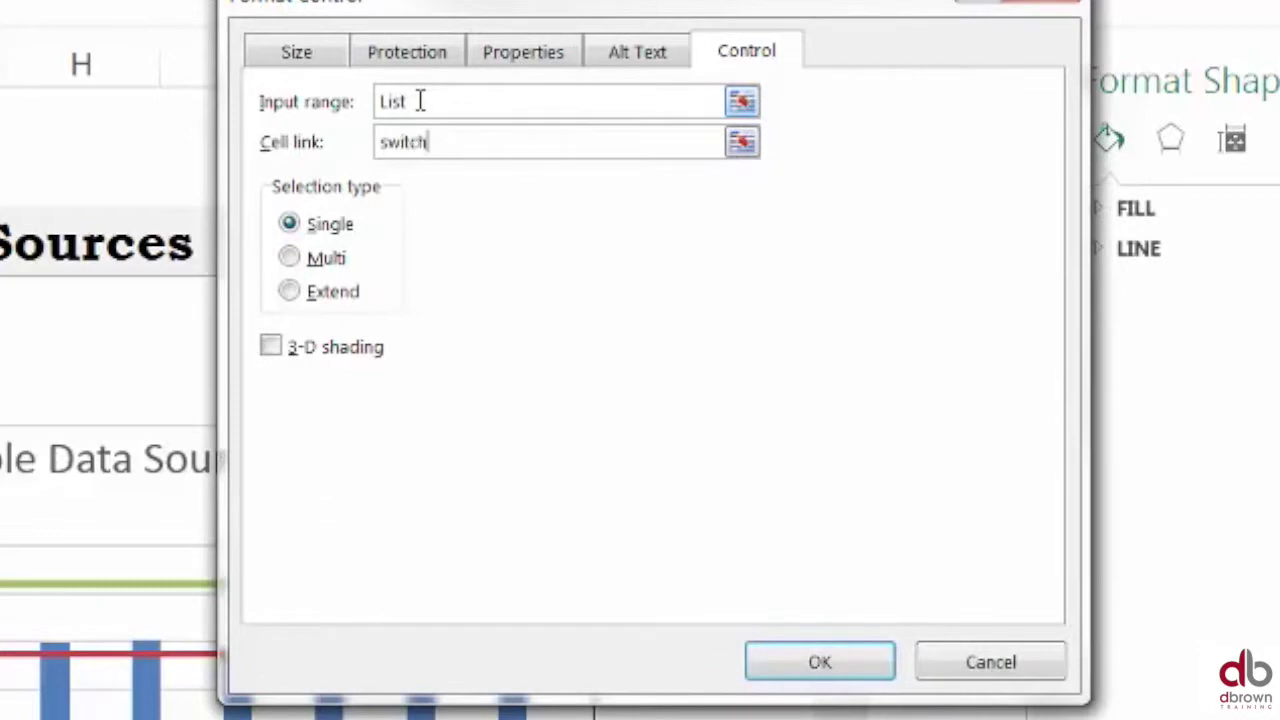
left_click(851, 668)
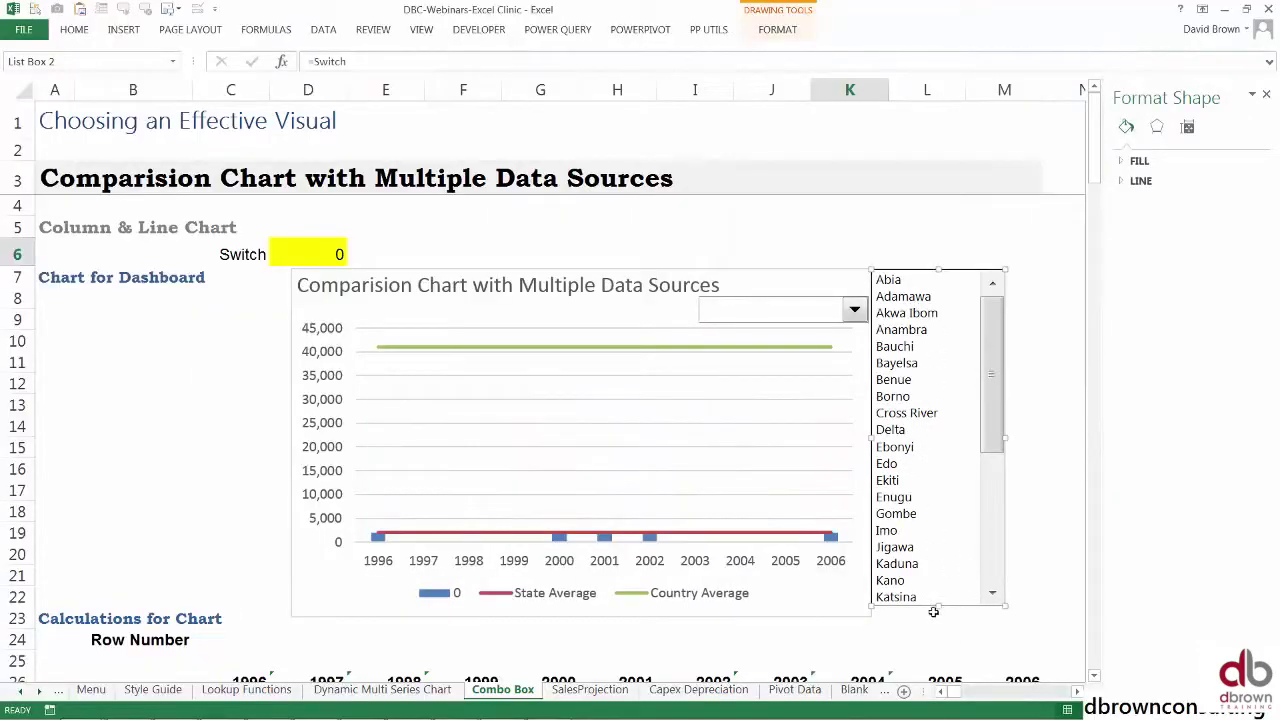
Lengthen the list box to row 23 and test it with states like Adamawa, Ekiti, Imo, Bayelsa
left_click_drag(934, 610, 934, 622)
left_click(850, 252)
left_click(923, 305)
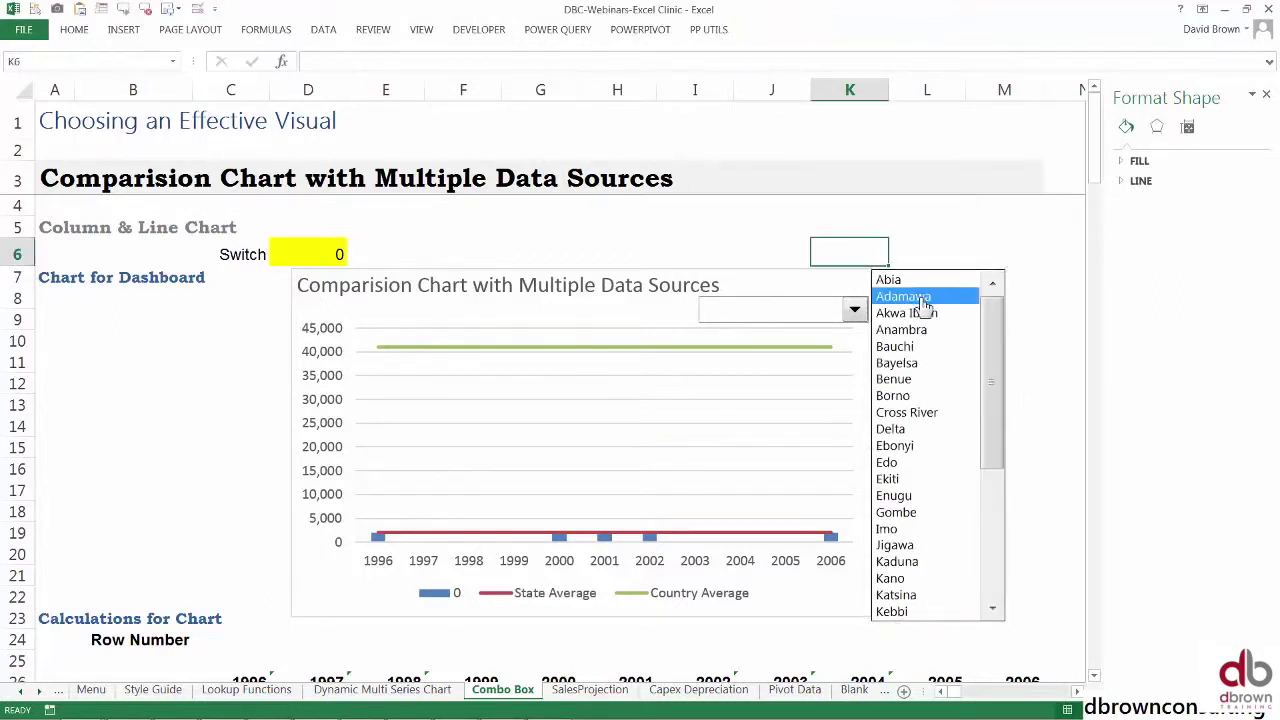
left_click(893, 346)
left_click(903, 412)
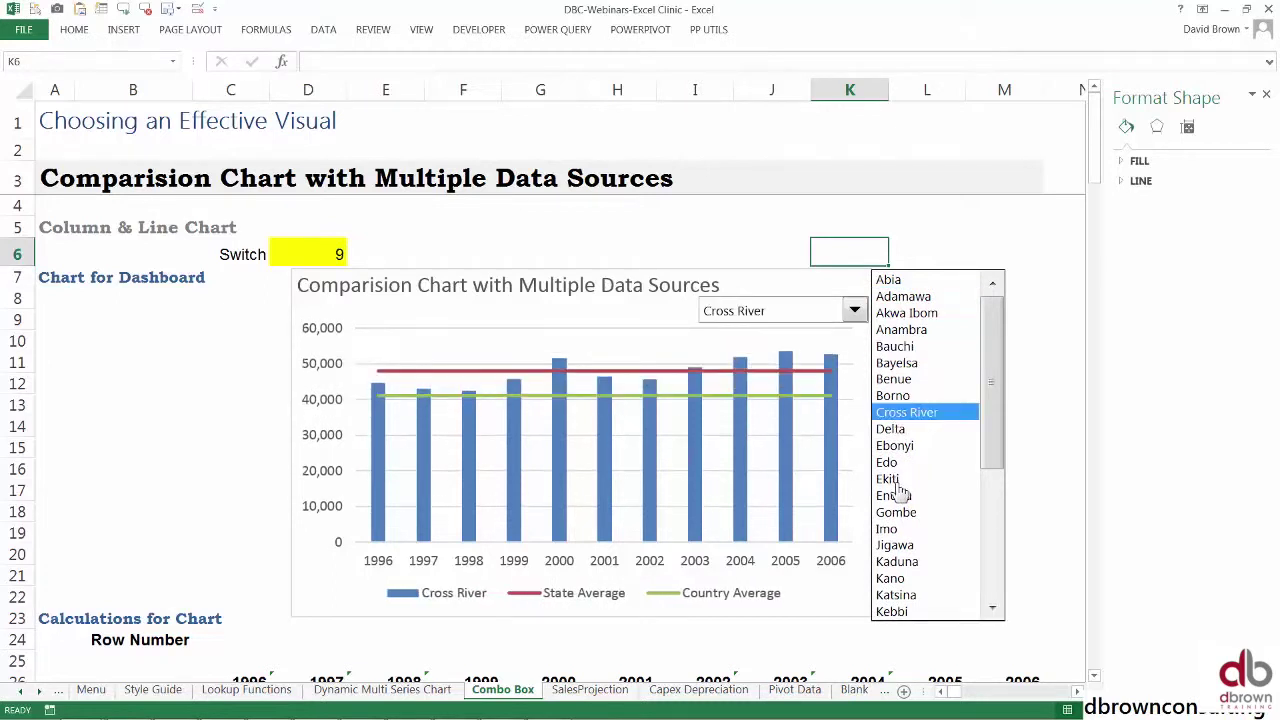
left_click(890, 479)
left_click(922, 379)
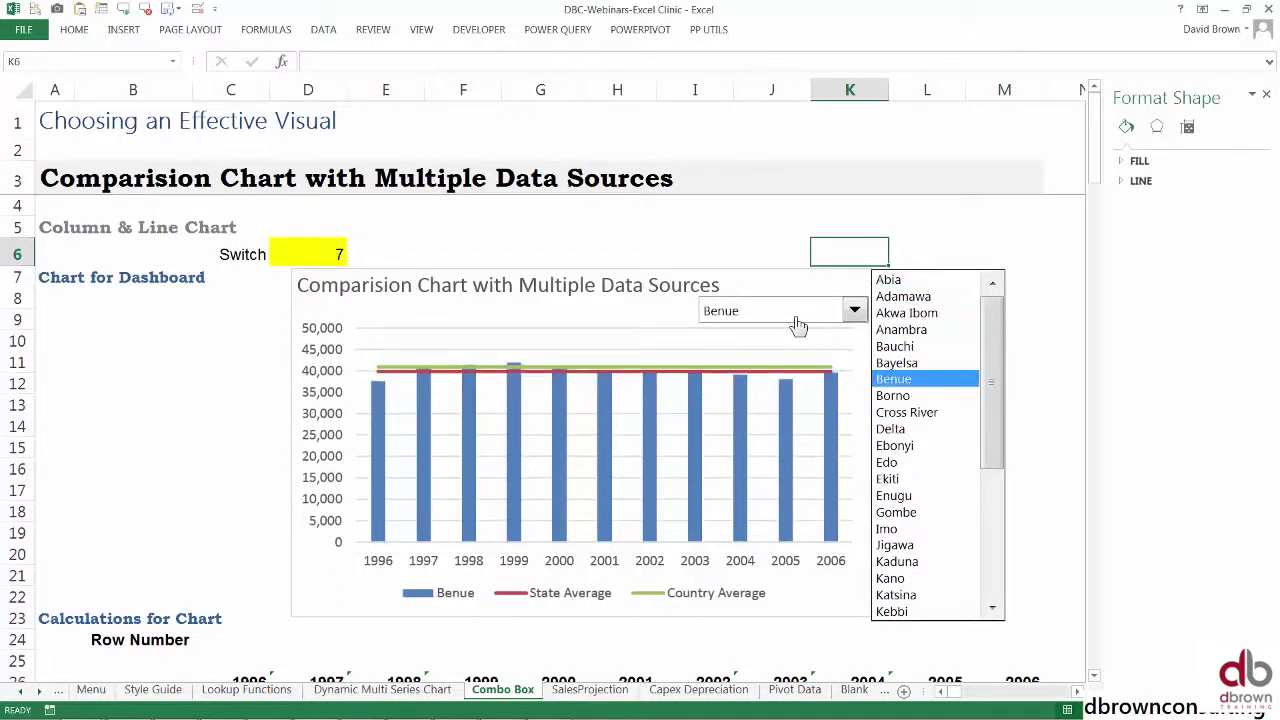
left_click(927, 448)
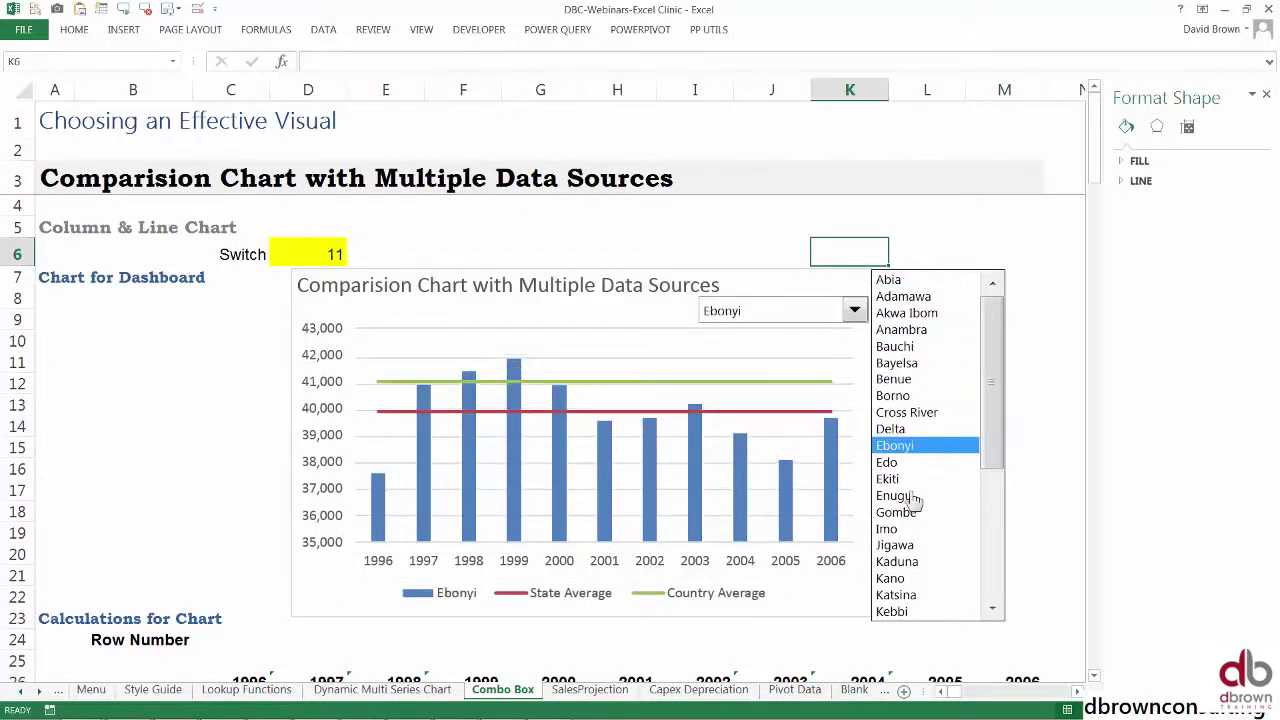
left_click(914, 495)
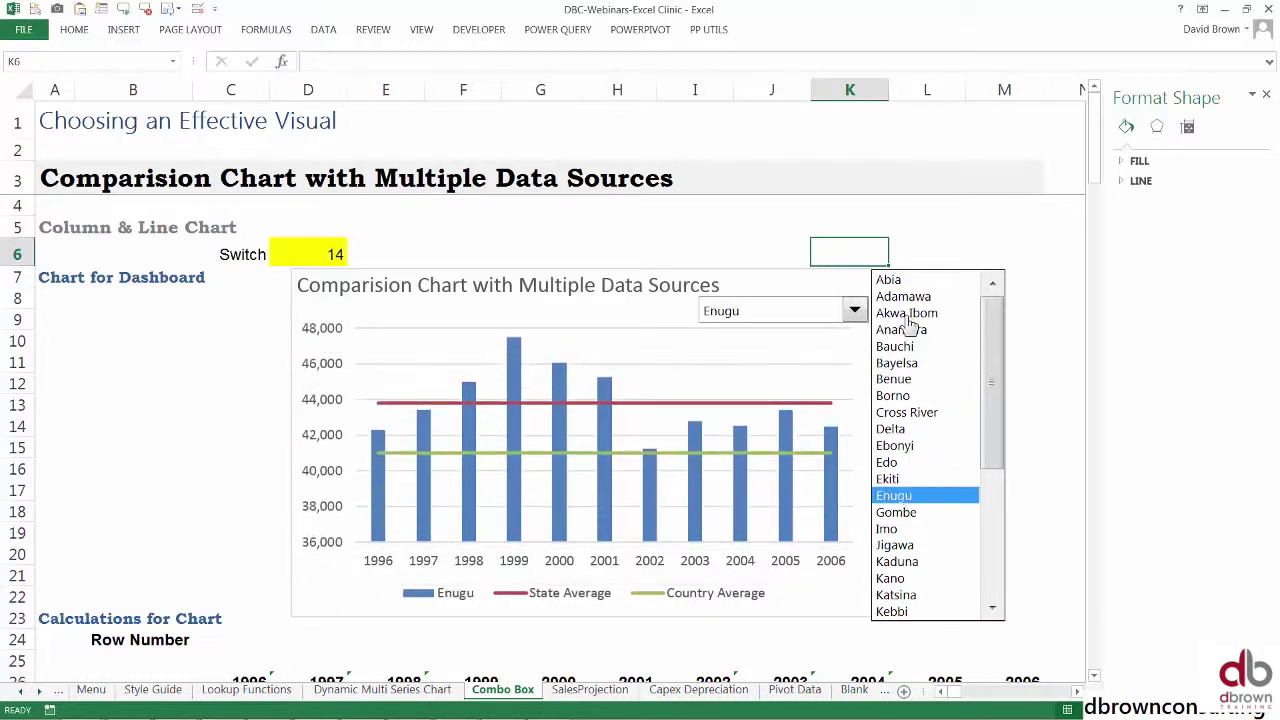
left_click(903, 530)
left_click(918, 347)
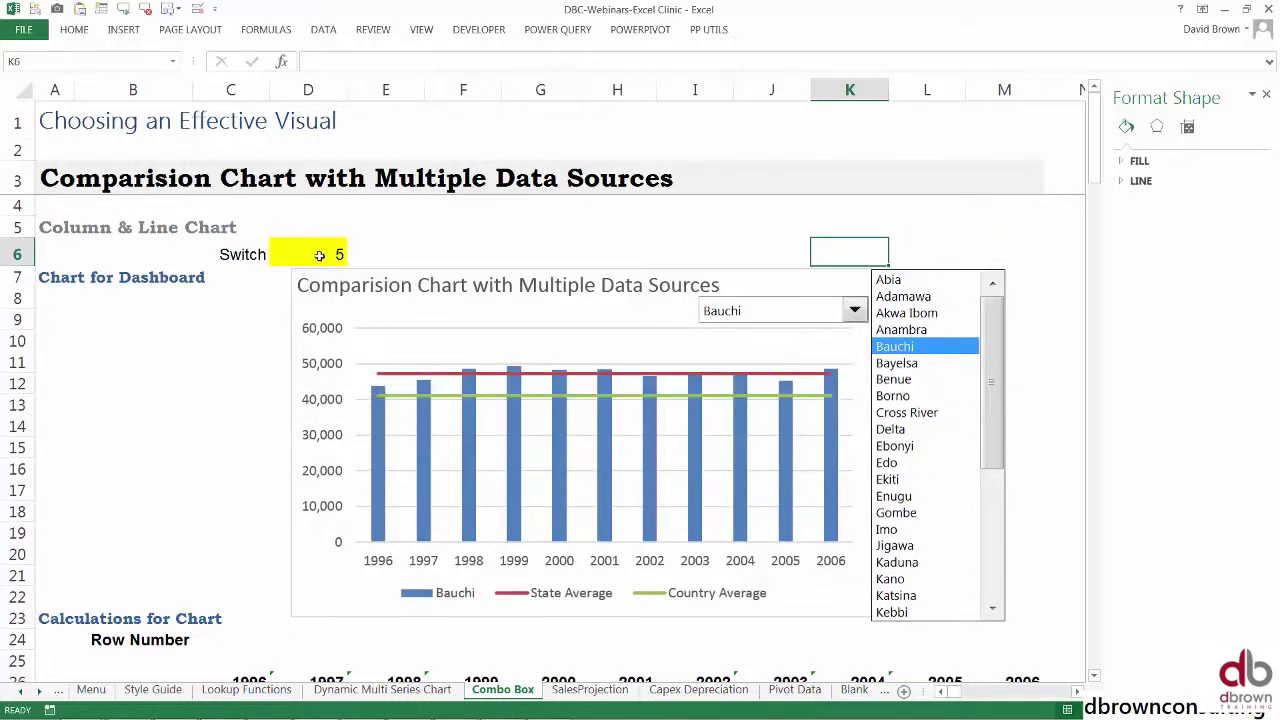
left_click(896, 363)
Enter 8 in the yellow Switch cell D6 to show Borno
left_click(327, 252)
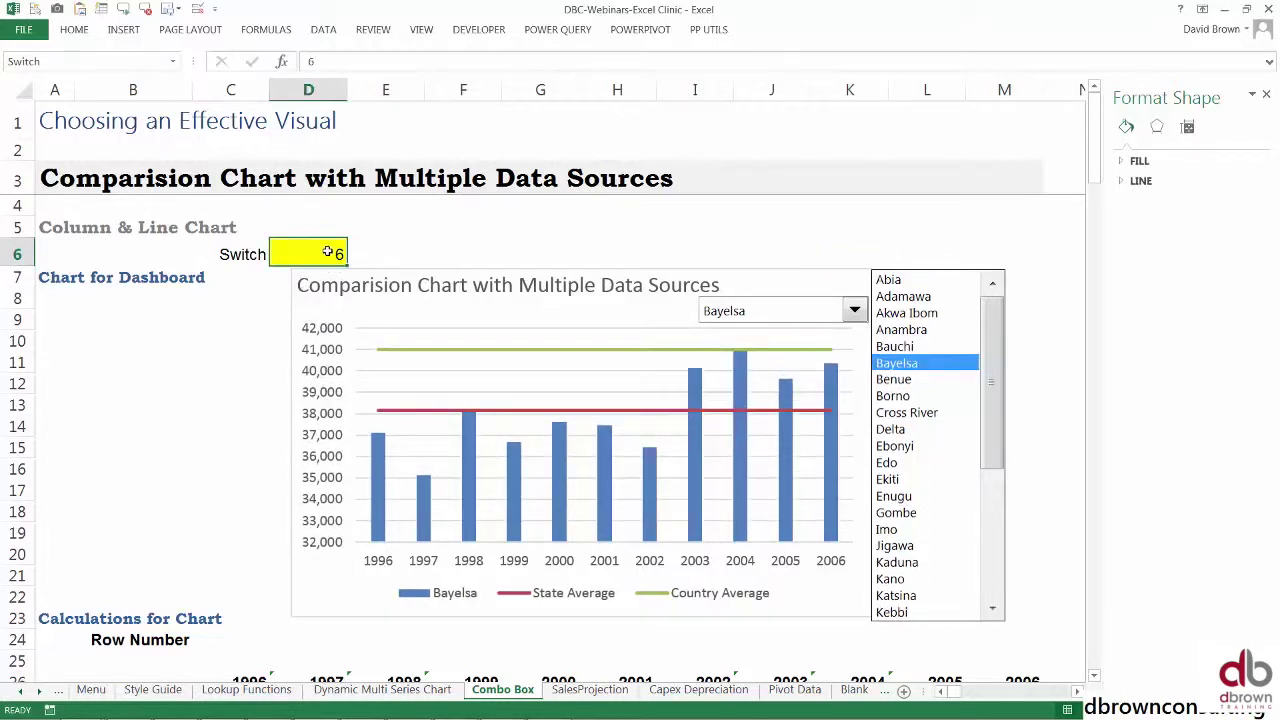
type("8")
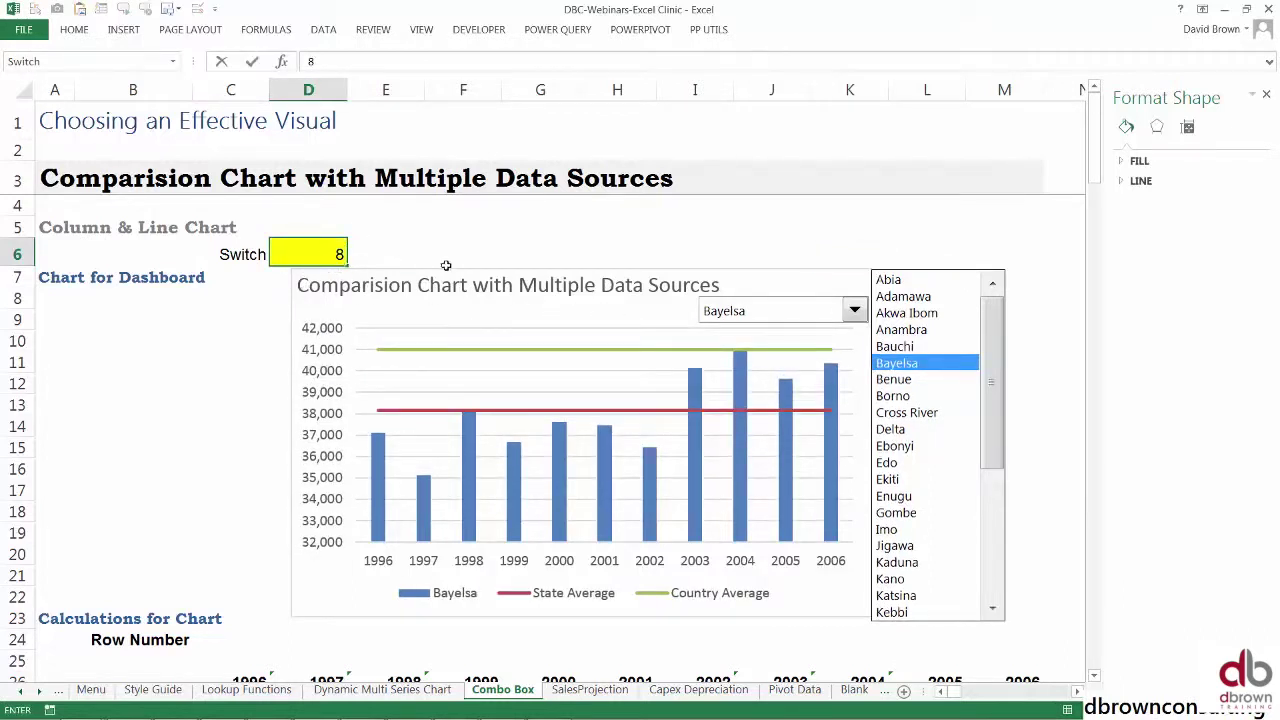
key("Return")
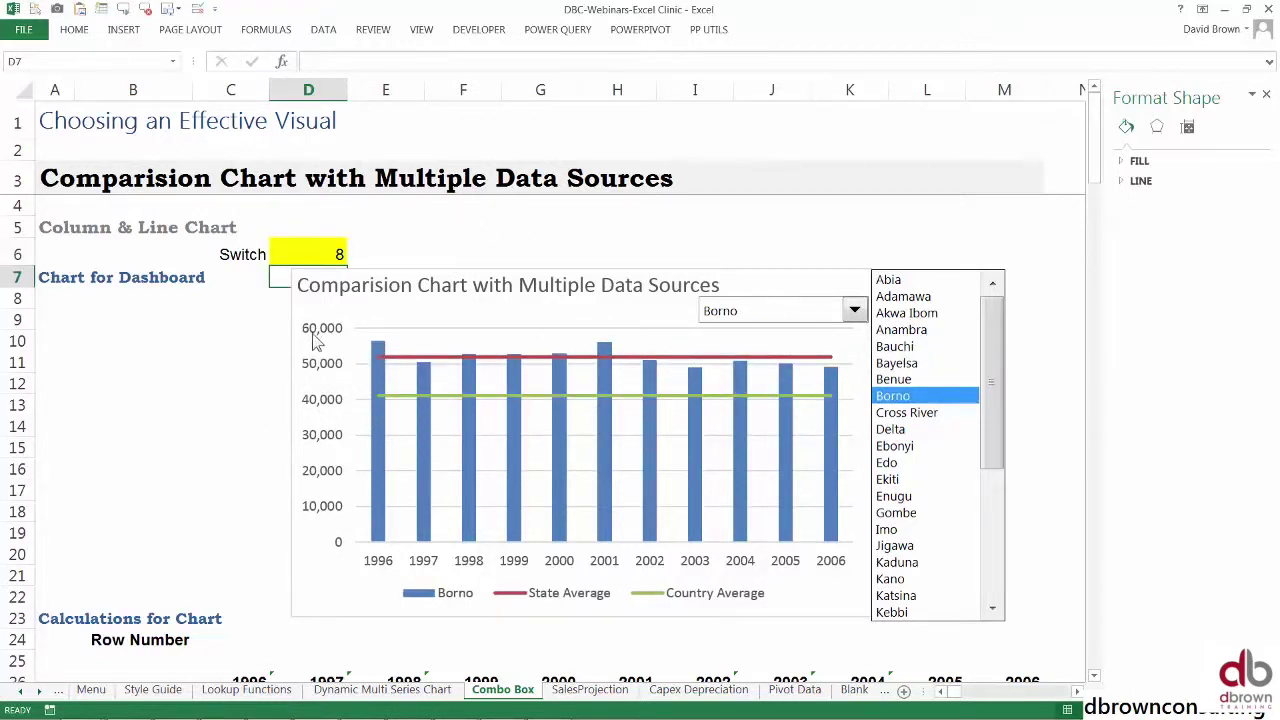